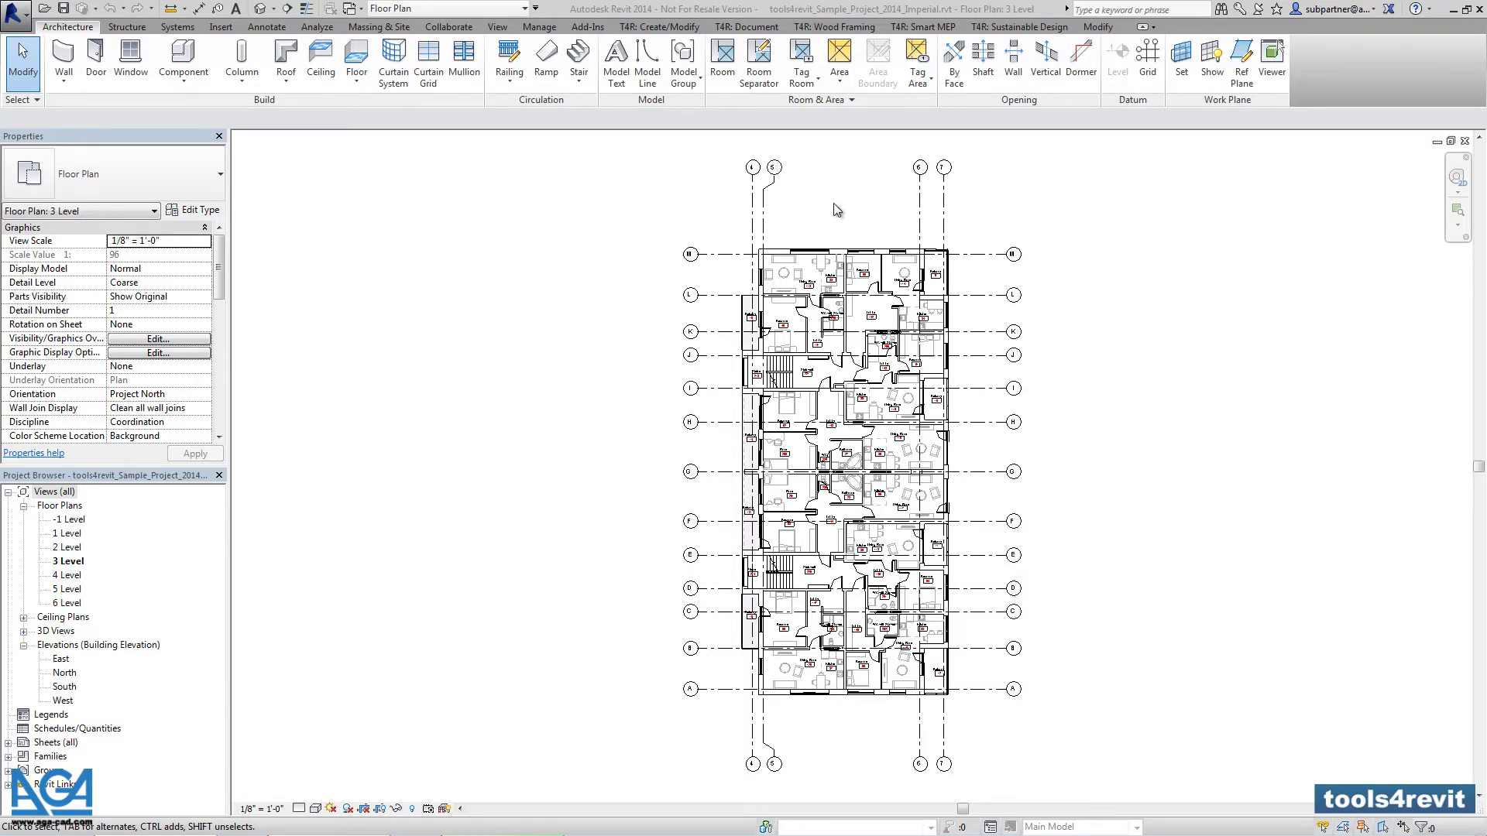
# - Detach the Dynamic Legend tool group over the drawing area and load its sample annotation families into the project
pyautogui.click(746, 28)
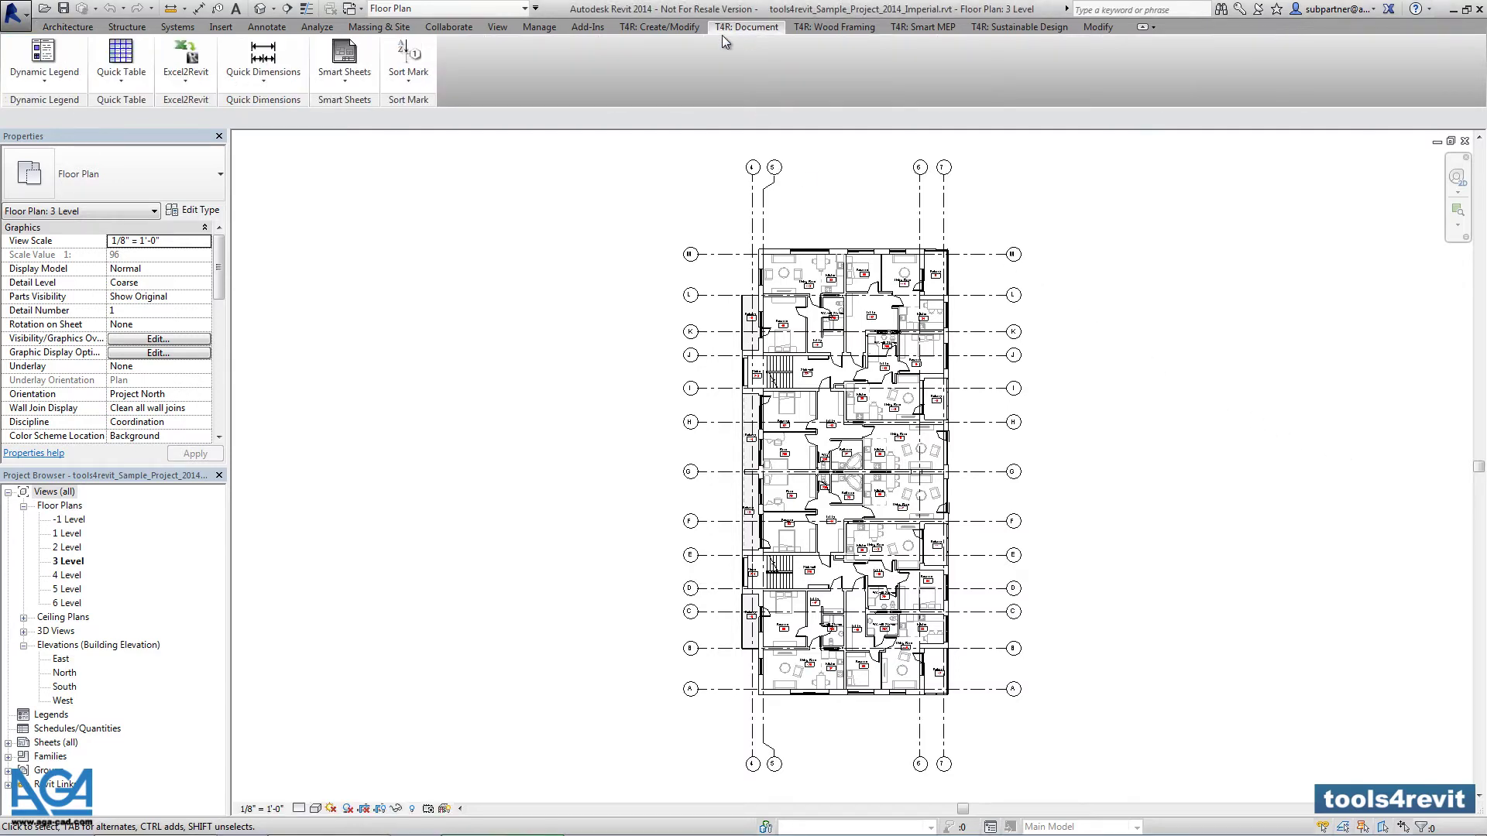
pyautogui.moveTo(38, 105); pyautogui.dragTo(314, 226)
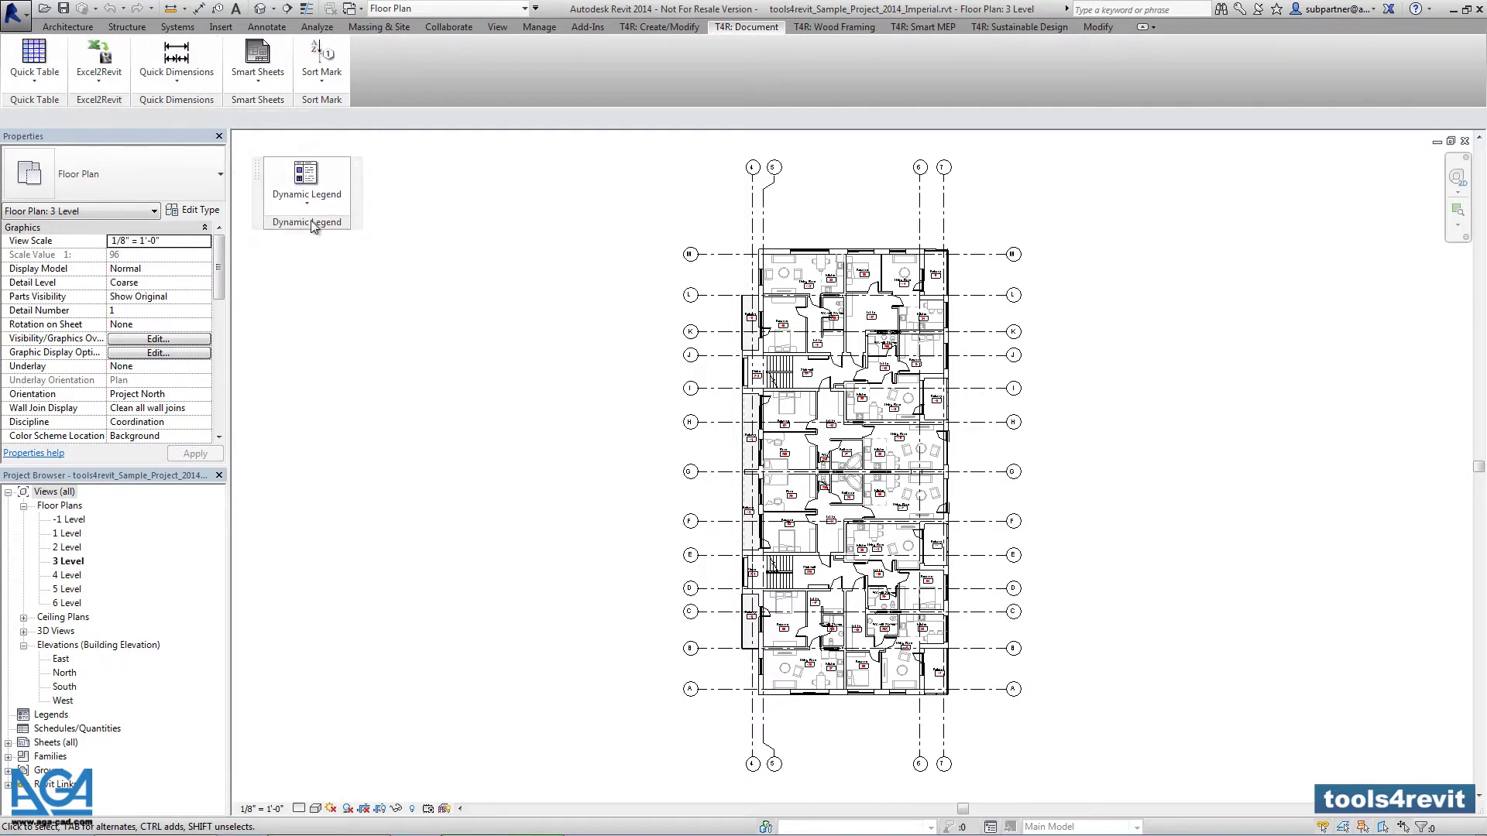
pyautogui.click(337, 203)
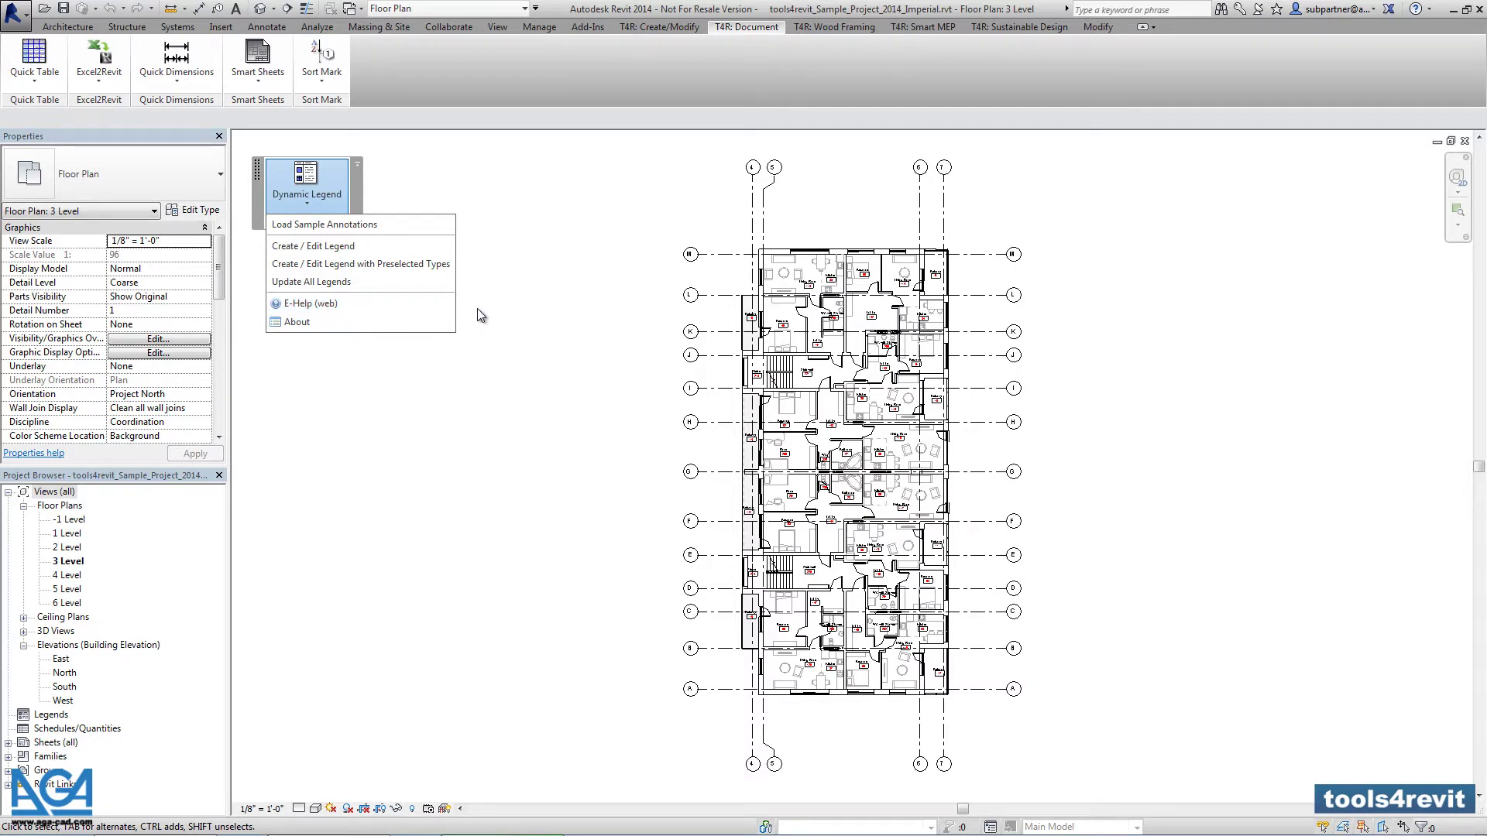
pyautogui.click(407, 226)
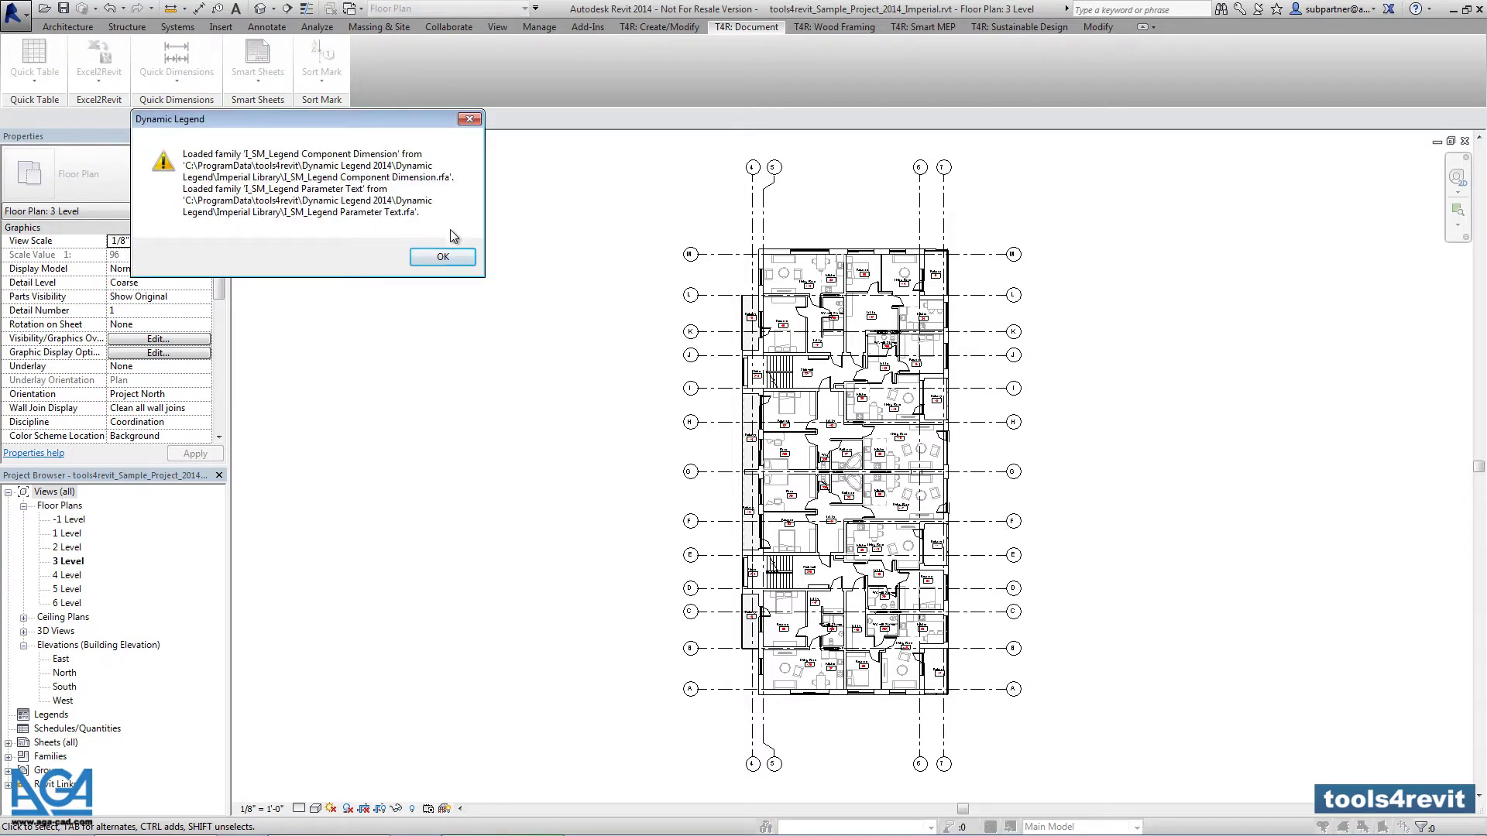
pyautogui.click(443, 258)
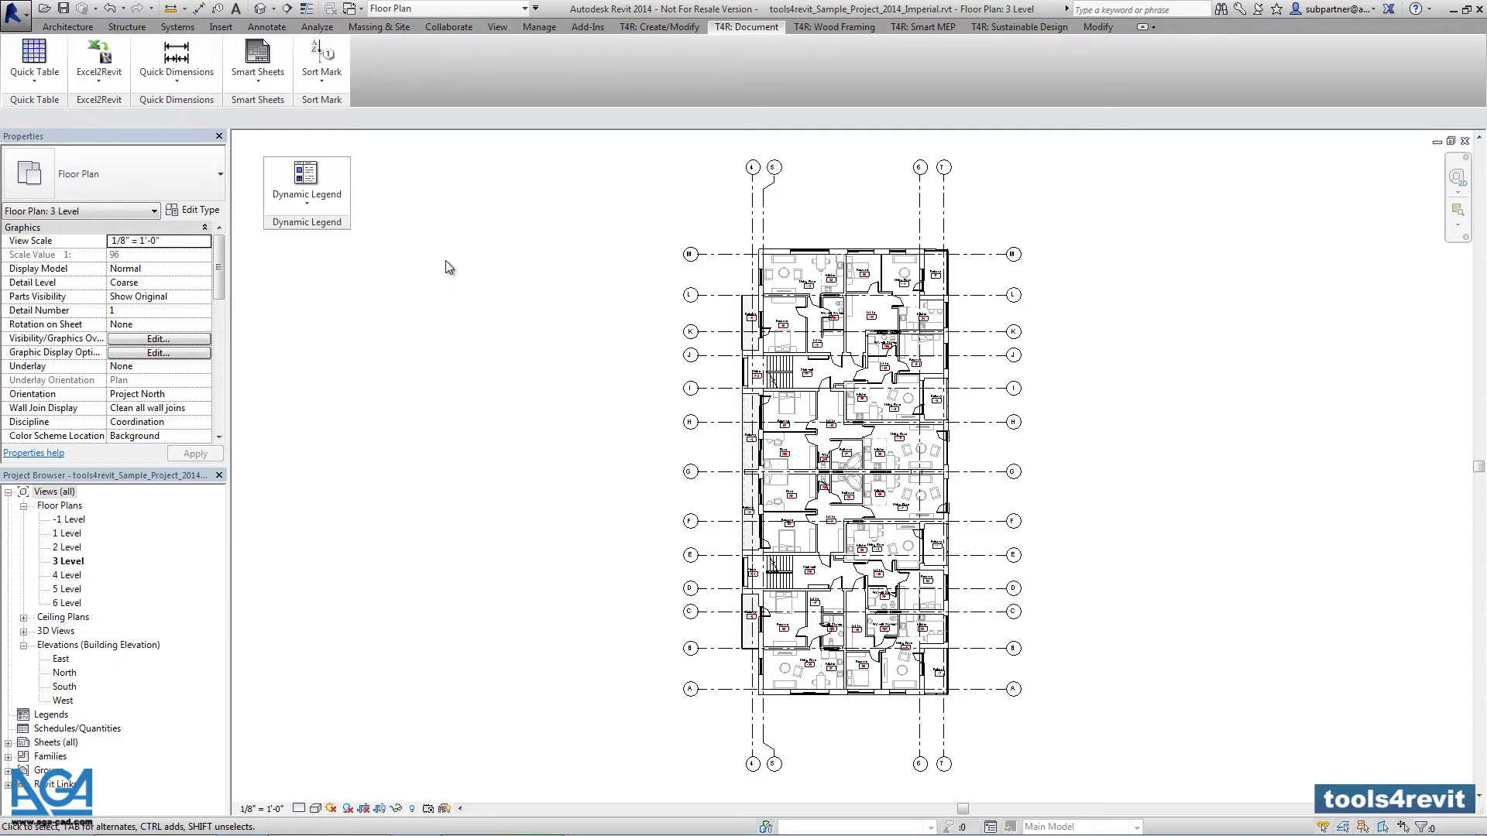
# - Create a new legend view named "DL Sample Block Horizontal" at scale 1/8" = 1'-0"
pyautogui.click(56, 717)
pyautogui.rightClick(59, 720)
pyautogui.click(82, 729)
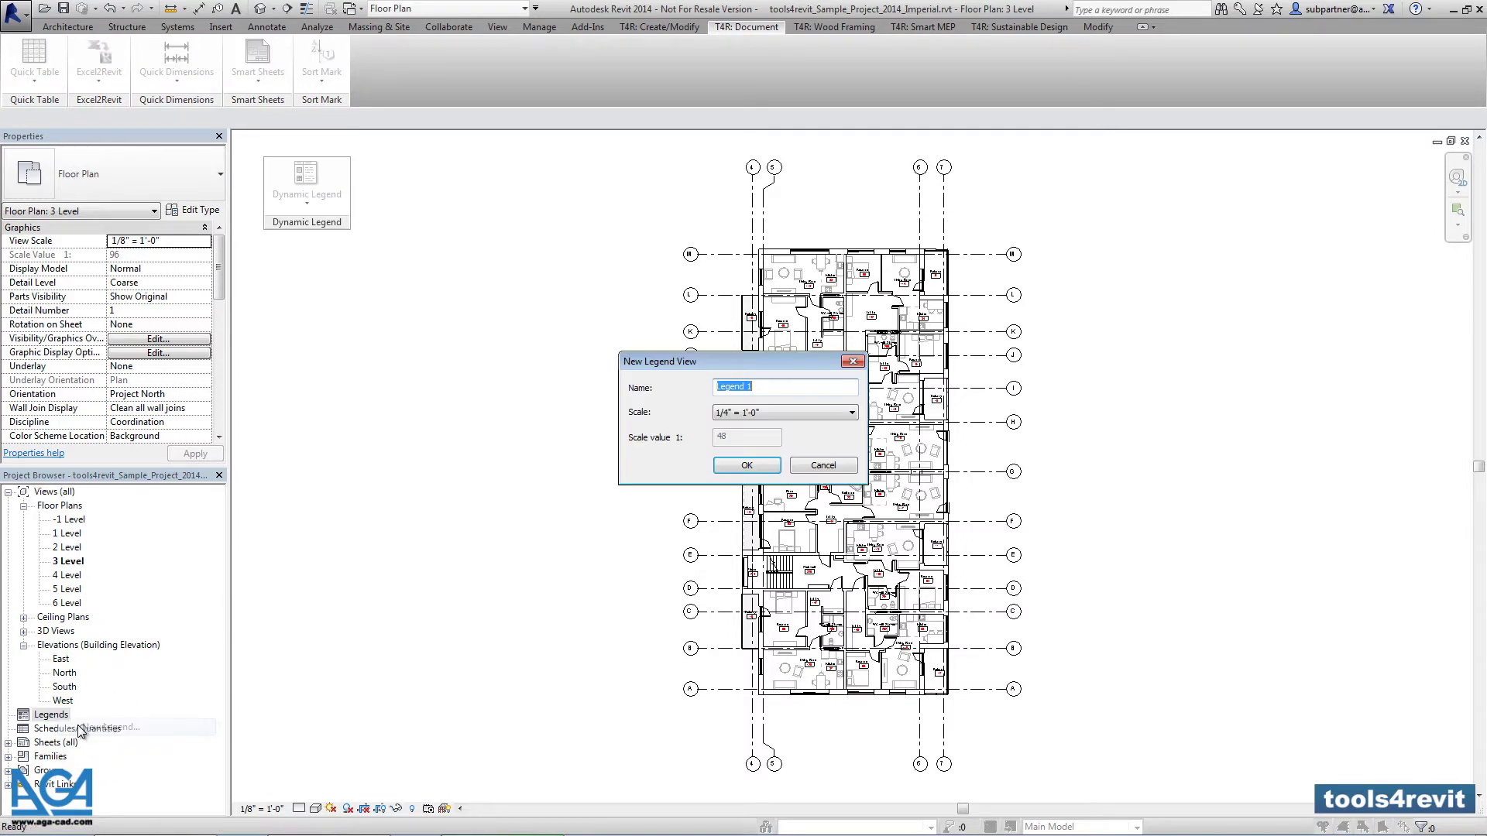
pyautogui.write('D')
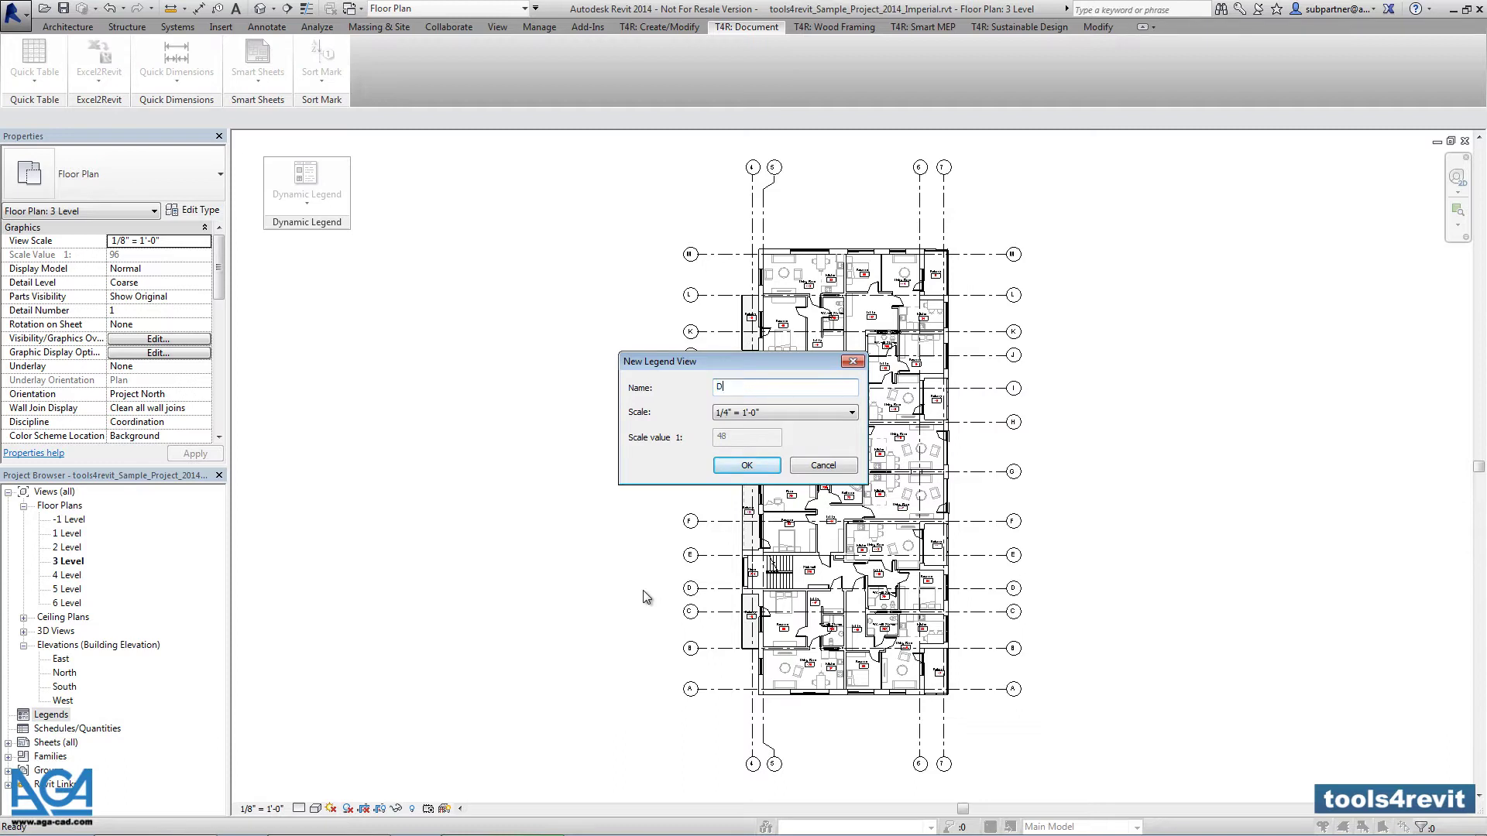
pyautogui.write('L Sample Block Horizontal')
pyautogui.click(780, 410)
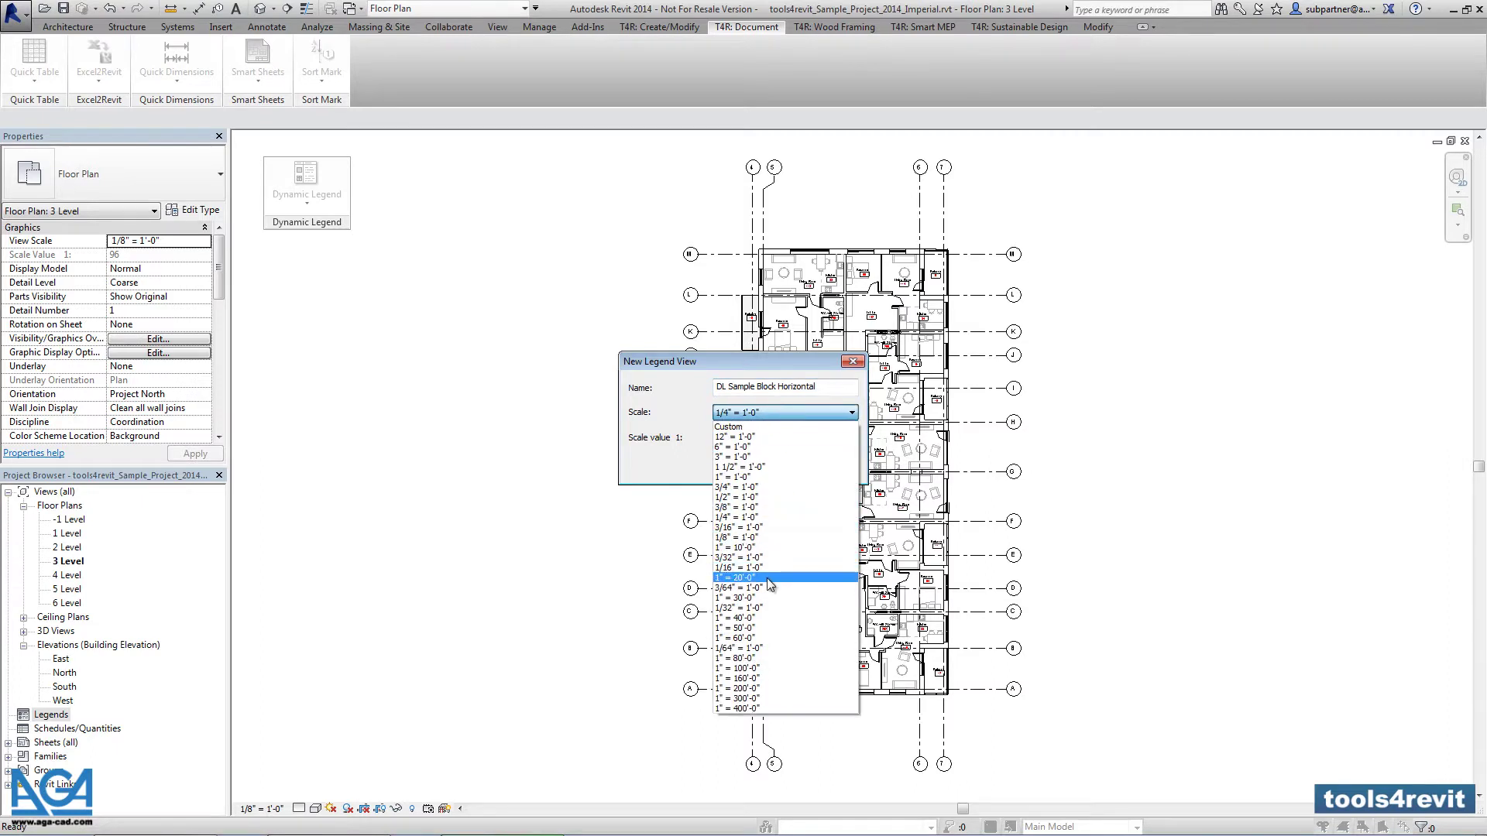
pyautogui.click(764, 538)
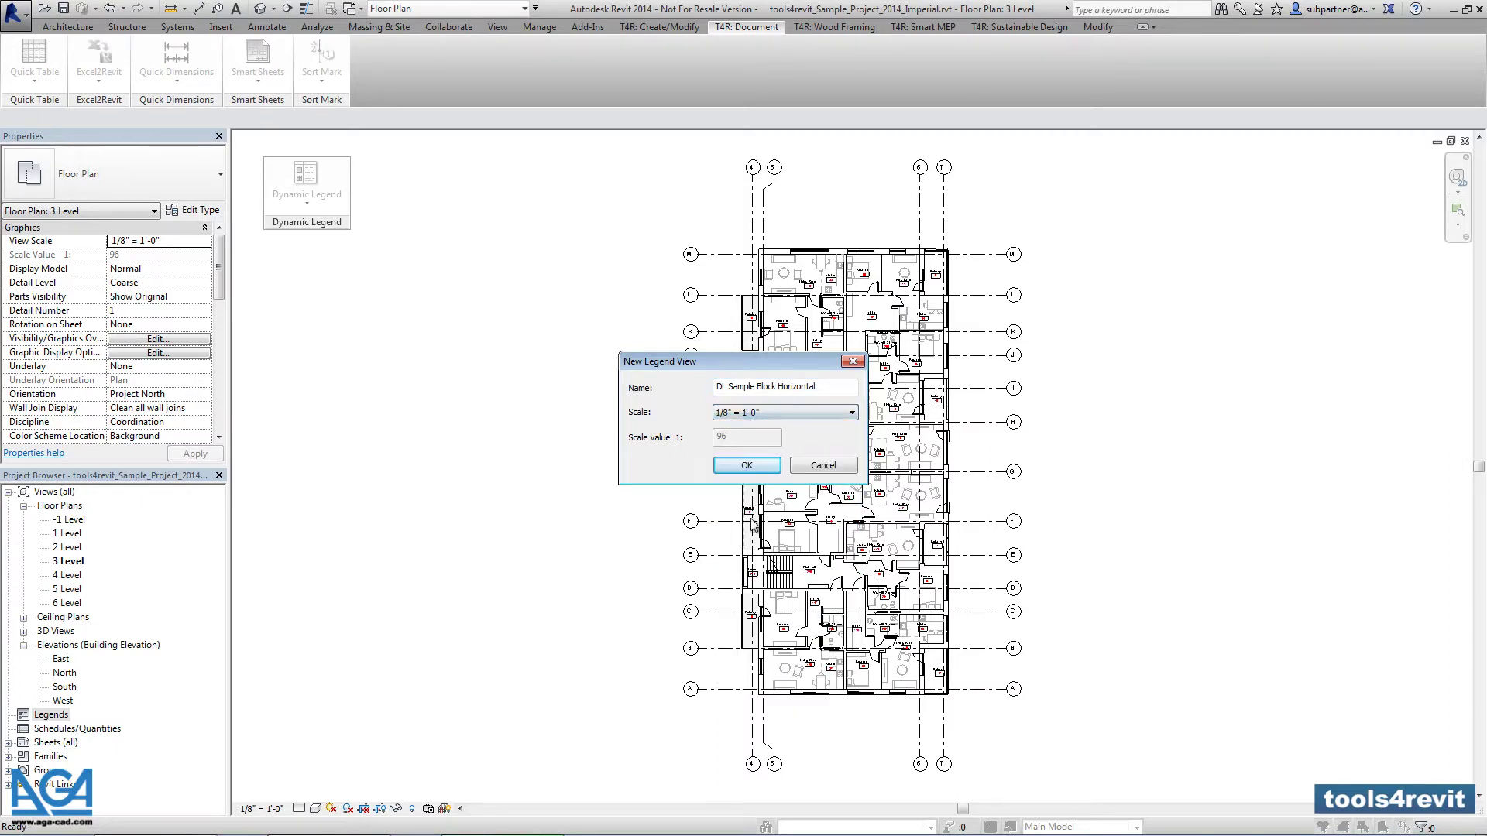
pyautogui.click(746, 467)
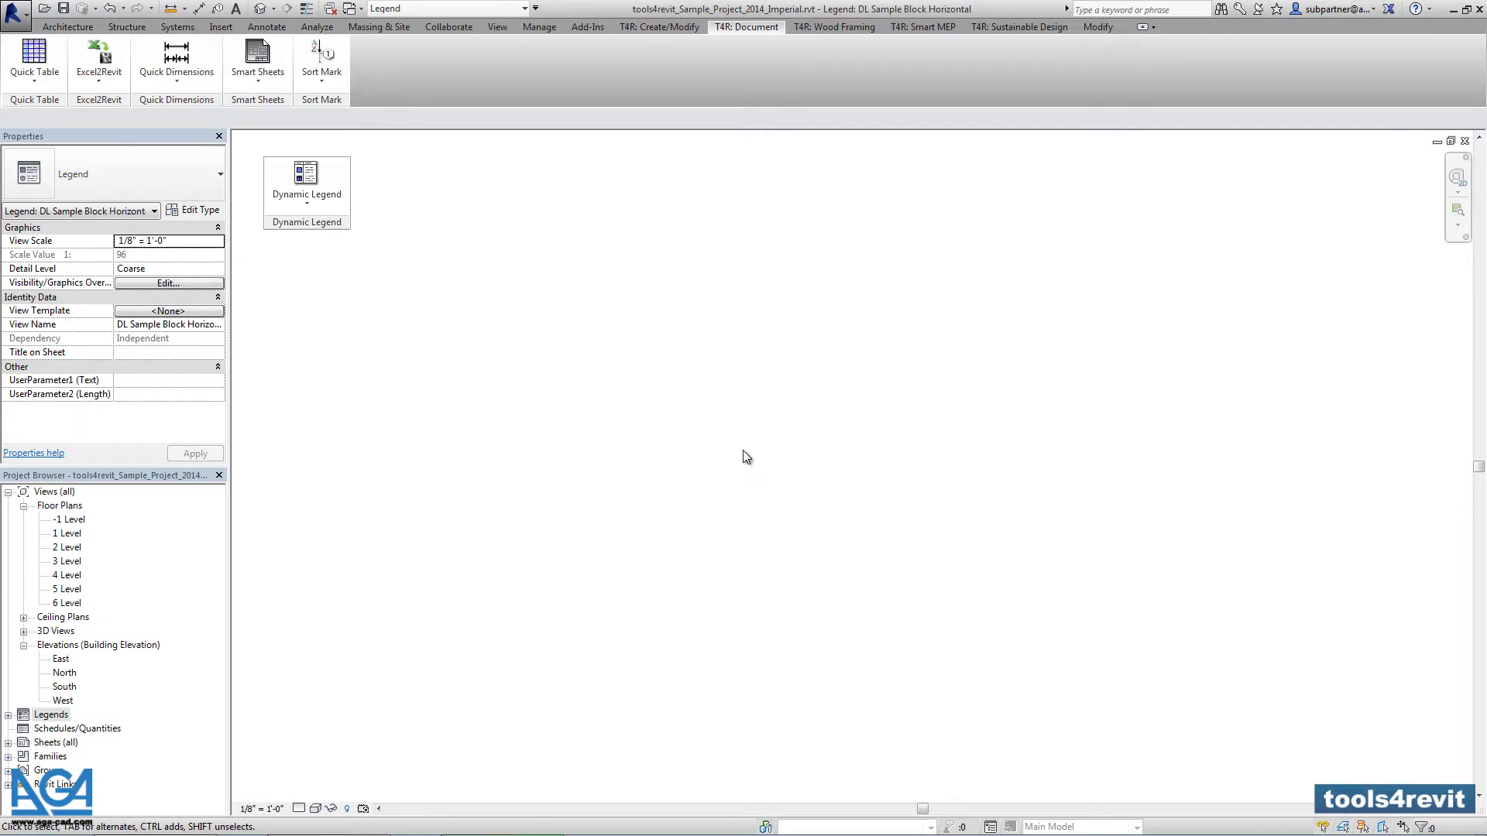
# - Draw a closed rectangle of thin detail lines, 170 wide and 135 high, in the empty legend view
pyautogui.click(279, 29)
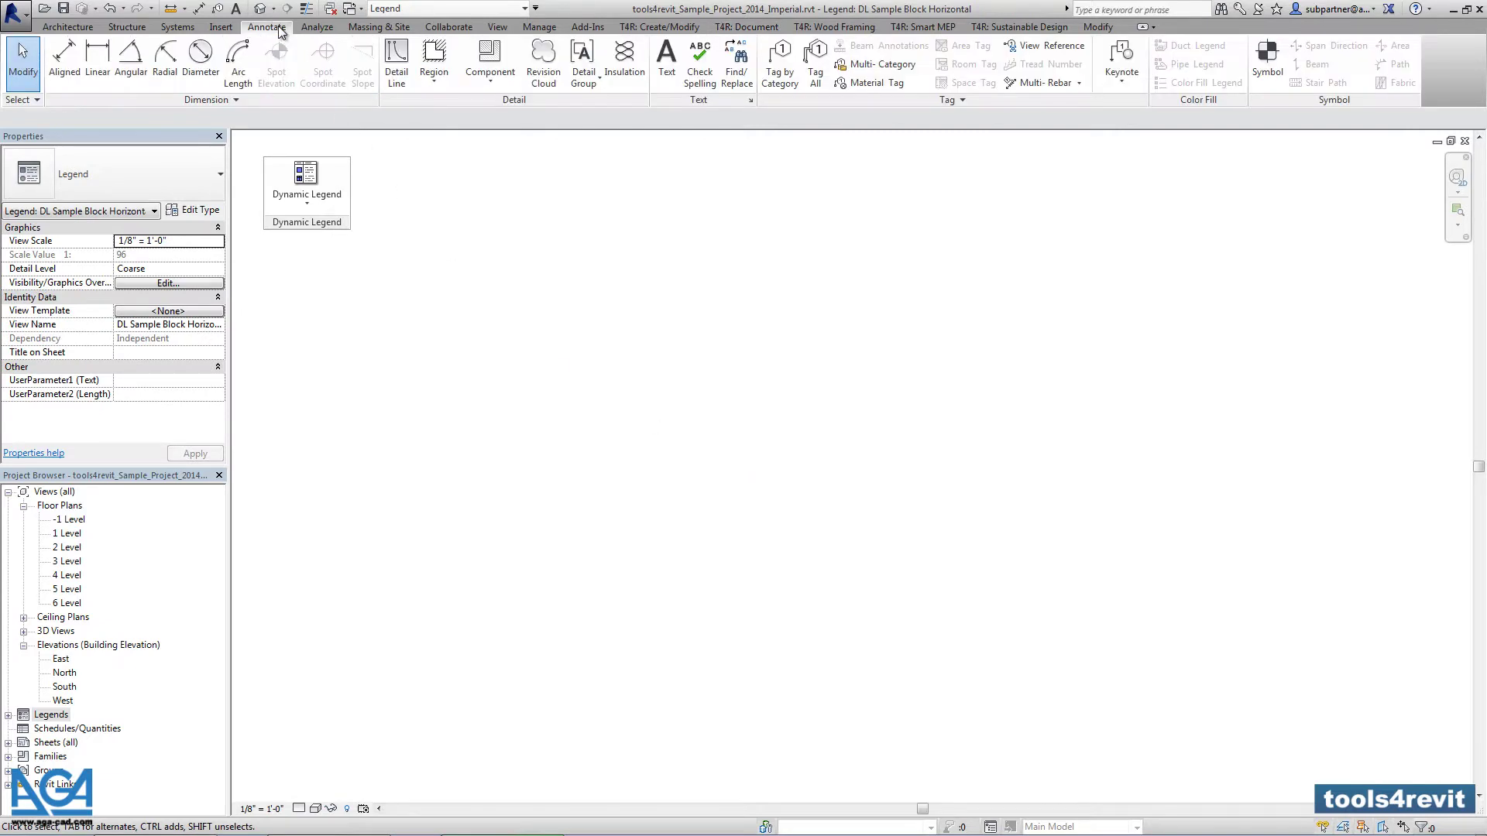
pyautogui.click(401, 75)
pyautogui.click(533, 320)
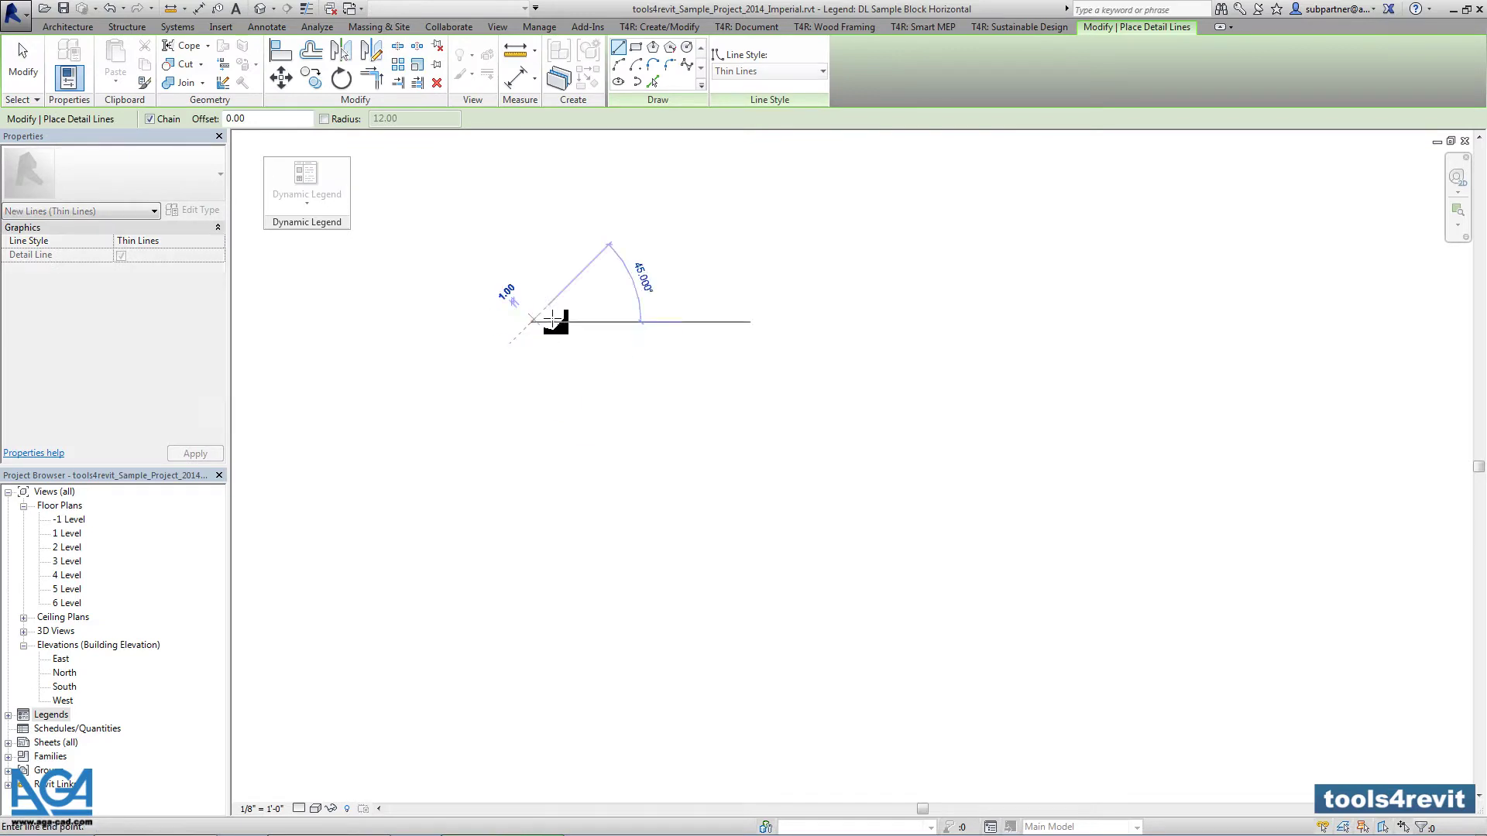
pyautogui.write('168')
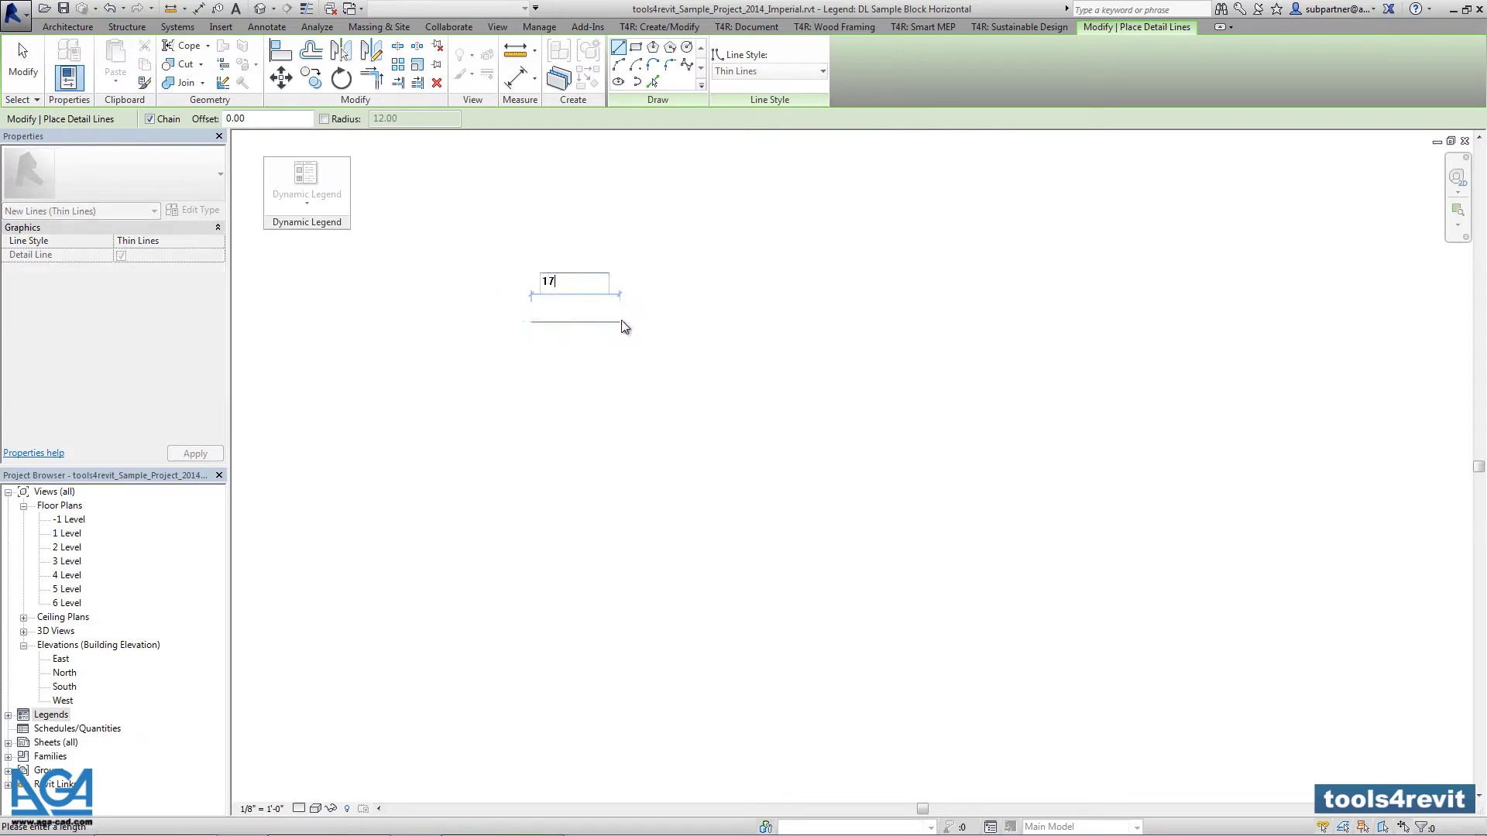
pyautogui.press('Return')
pyautogui.scroll(-2, 486, 244)
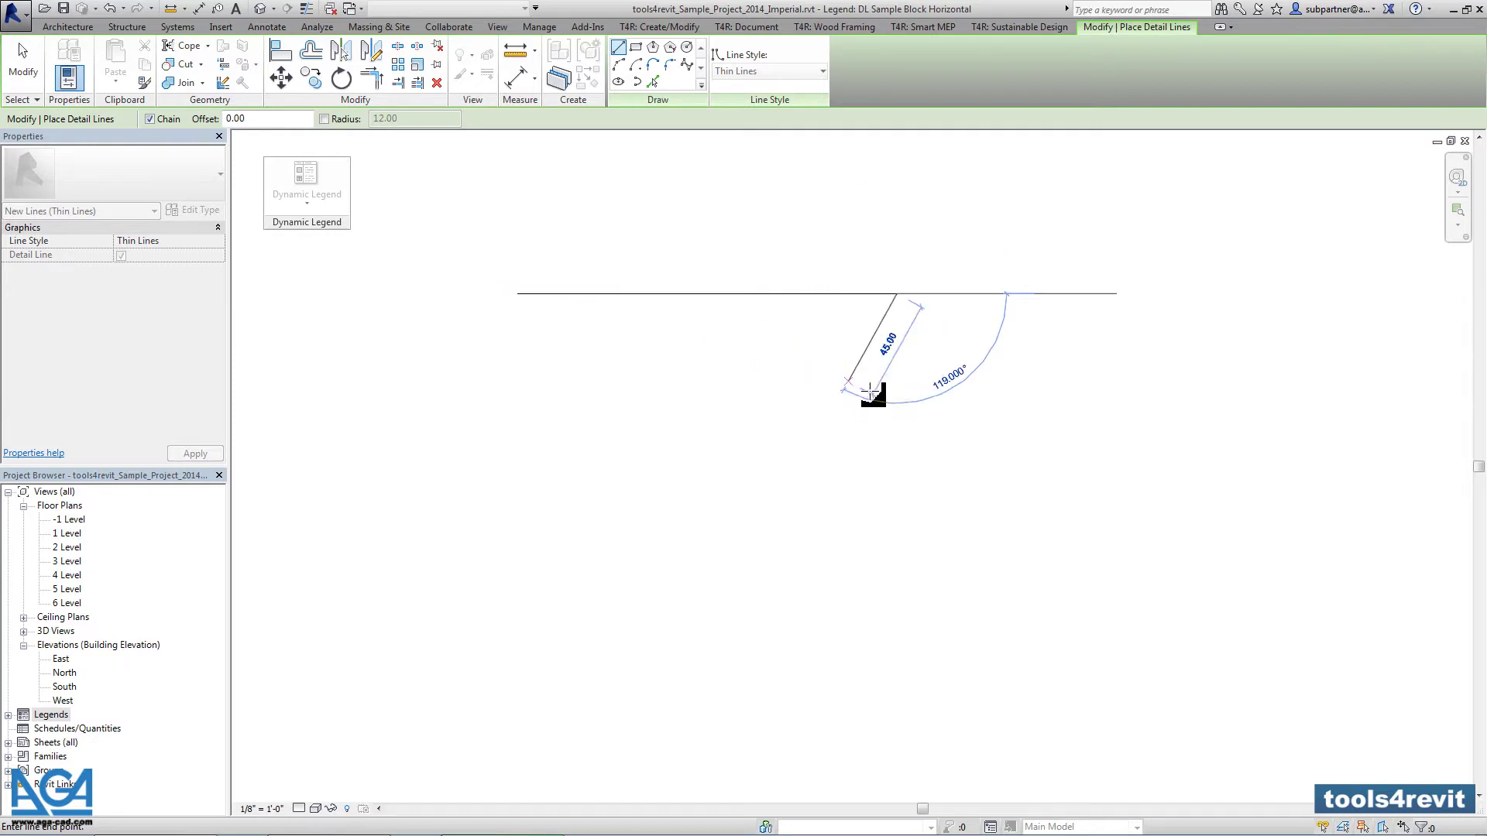
pyautogui.write('135')
pyautogui.press('Return')
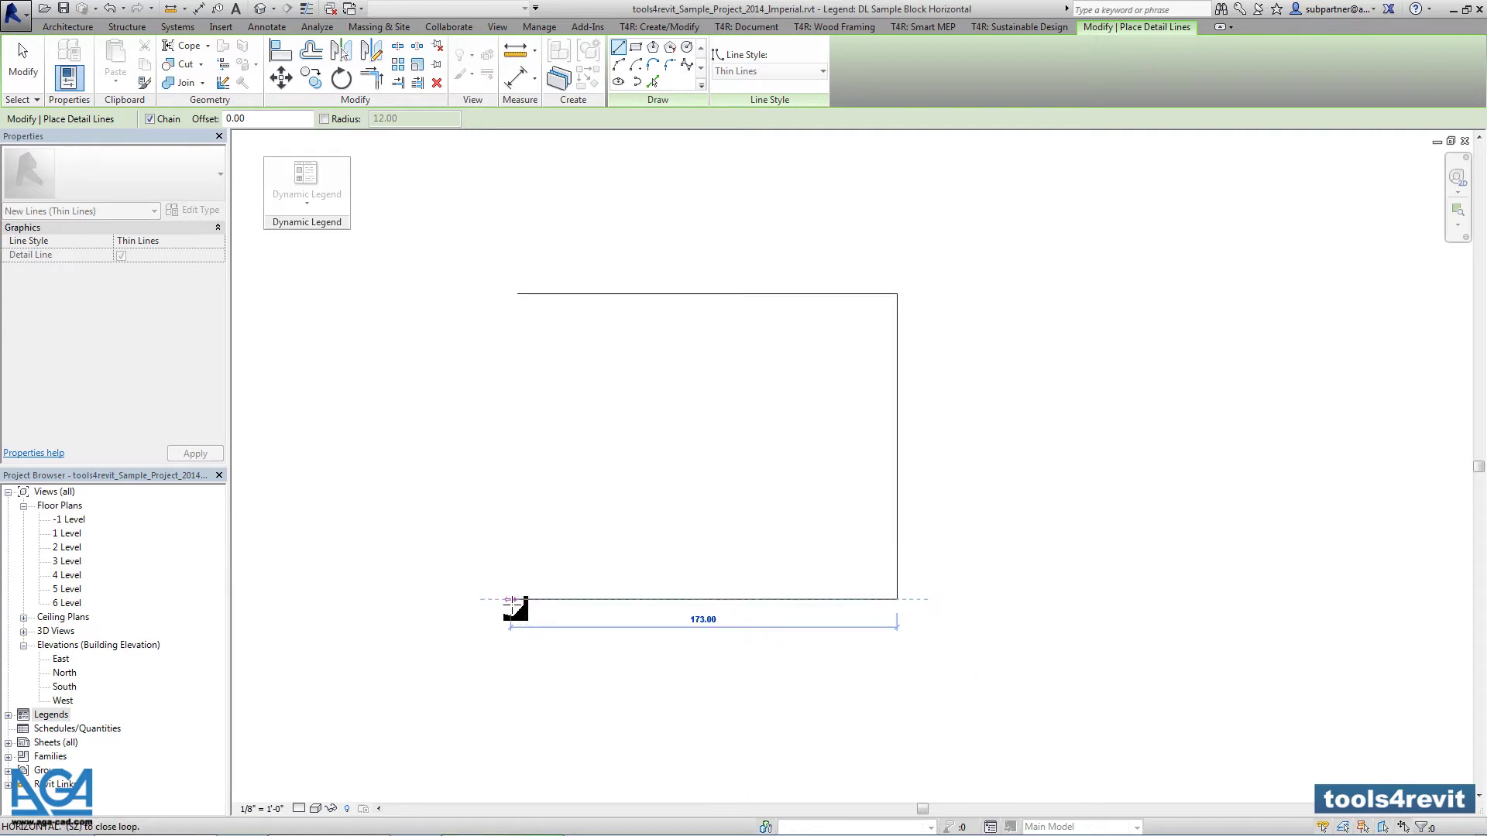
pyautogui.click(511, 599)
pyautogui.click(518, 294)
# - Add a 20-high strip of detail lines directly below the rectangle, spanning its full 170 width
pyautogui.click(517, 600)
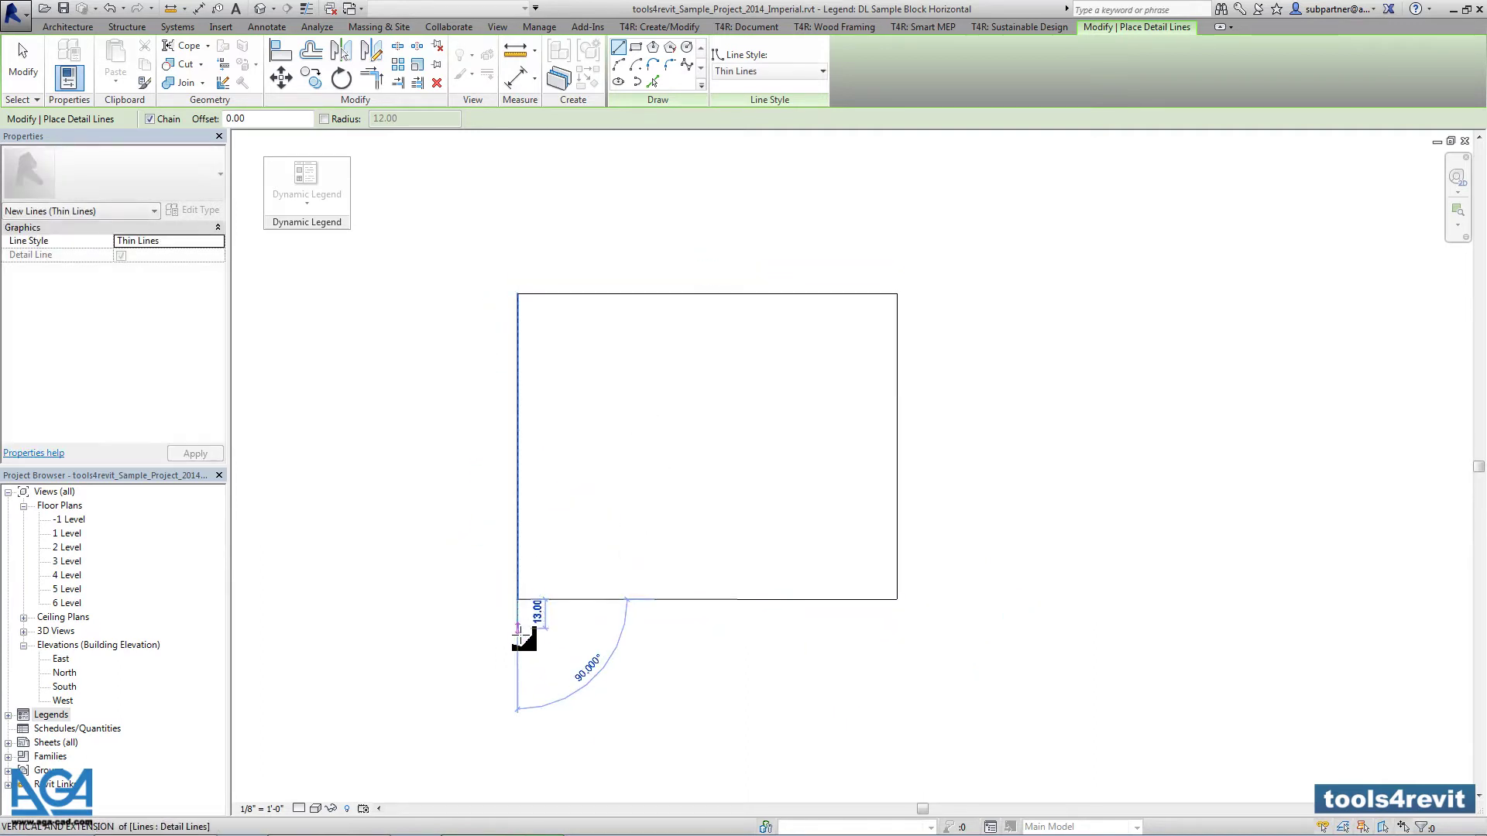
pyautogui.click(518, 641)
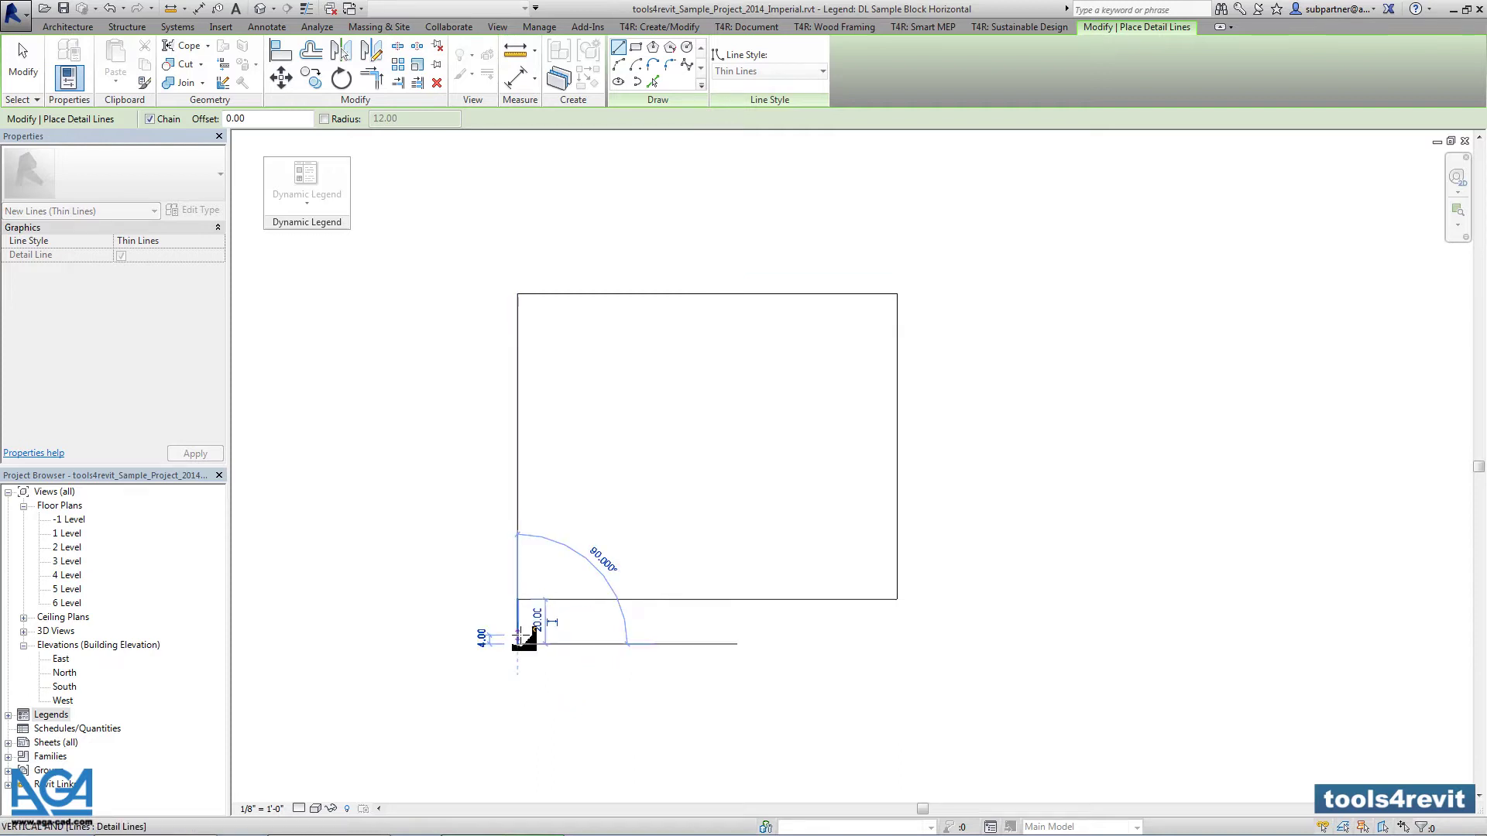
pyautogui.click(896, 644)
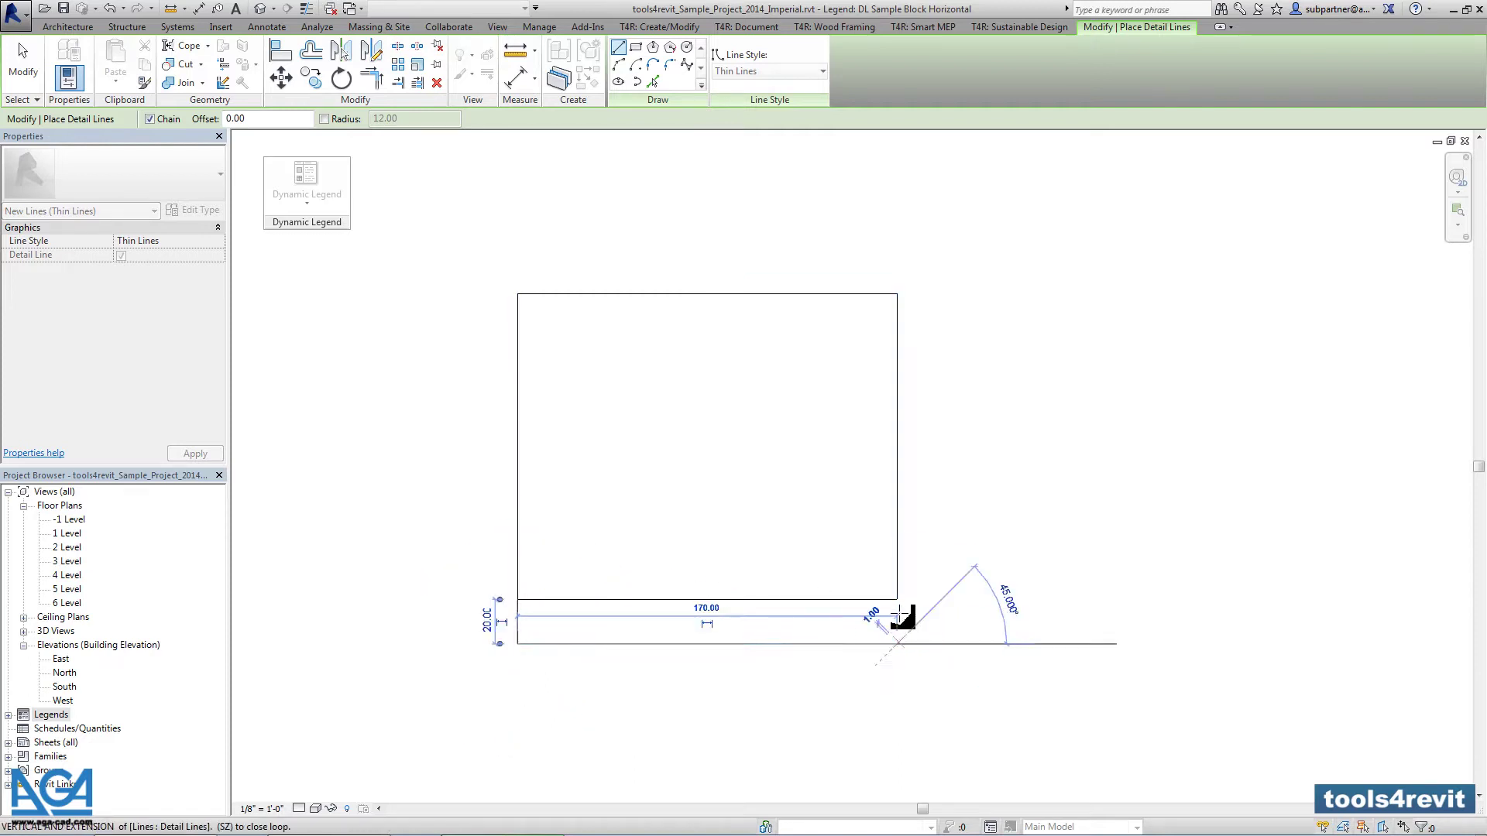
pyautogui.press('Escape')
pyautogui.press('Escape')
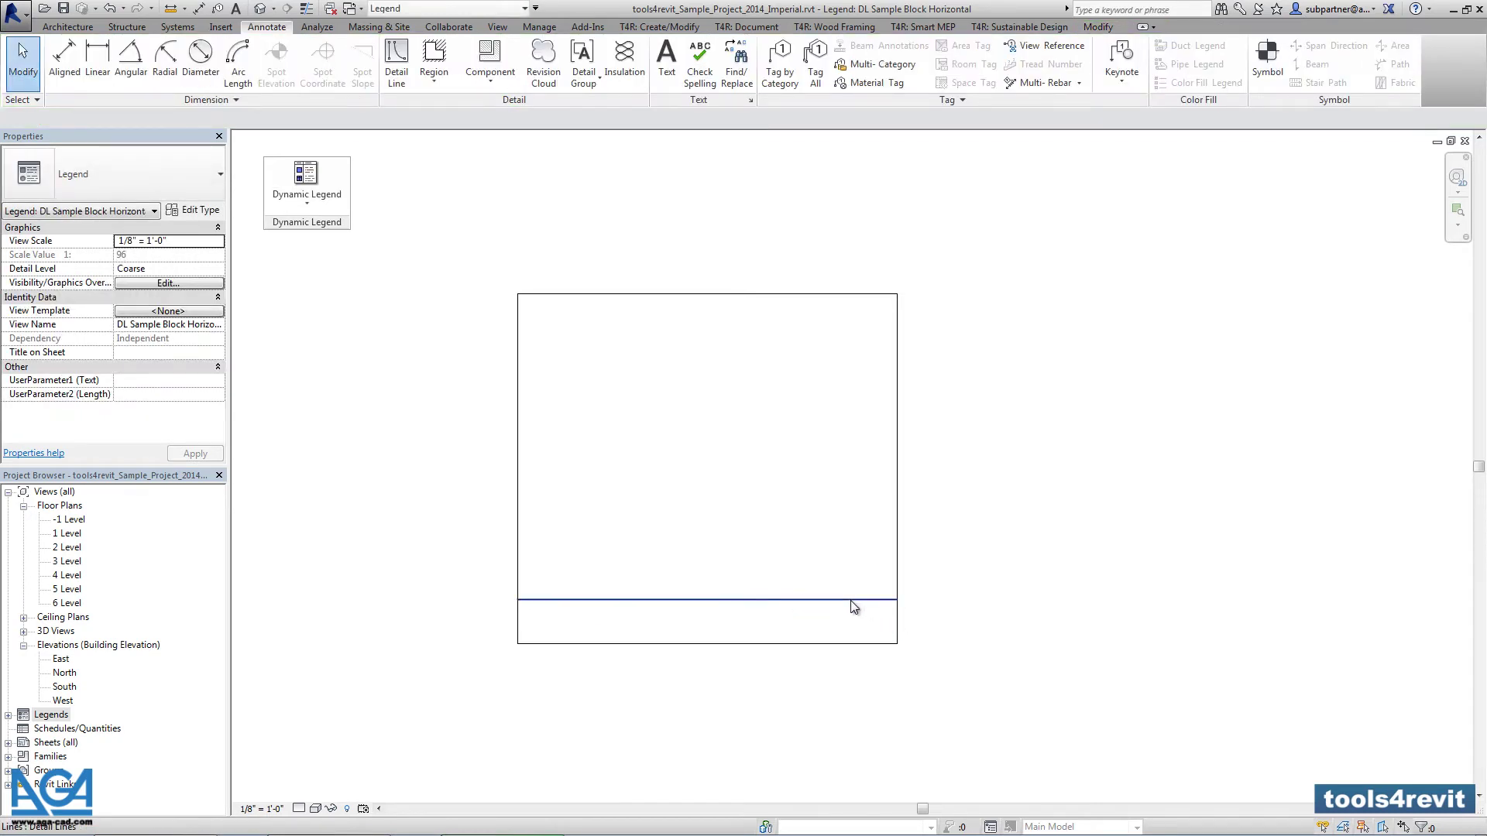
# - Place a legend component of Doors : Single-Flush : 34" x 80" in front elevation, centred in the large upper rectangle
pyautogui.click(494, 79)
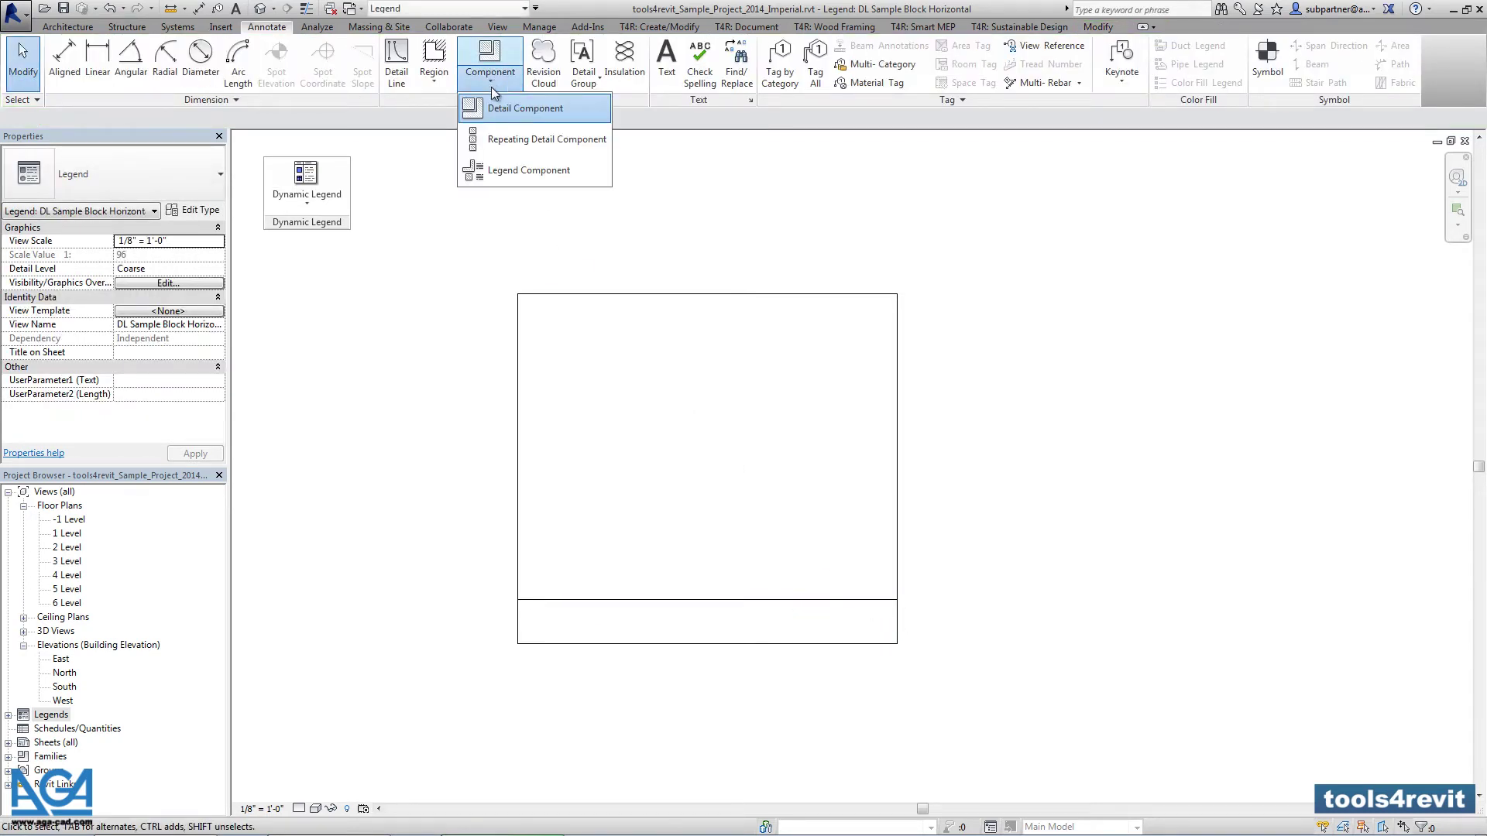
pyautogui.click(495, 171)
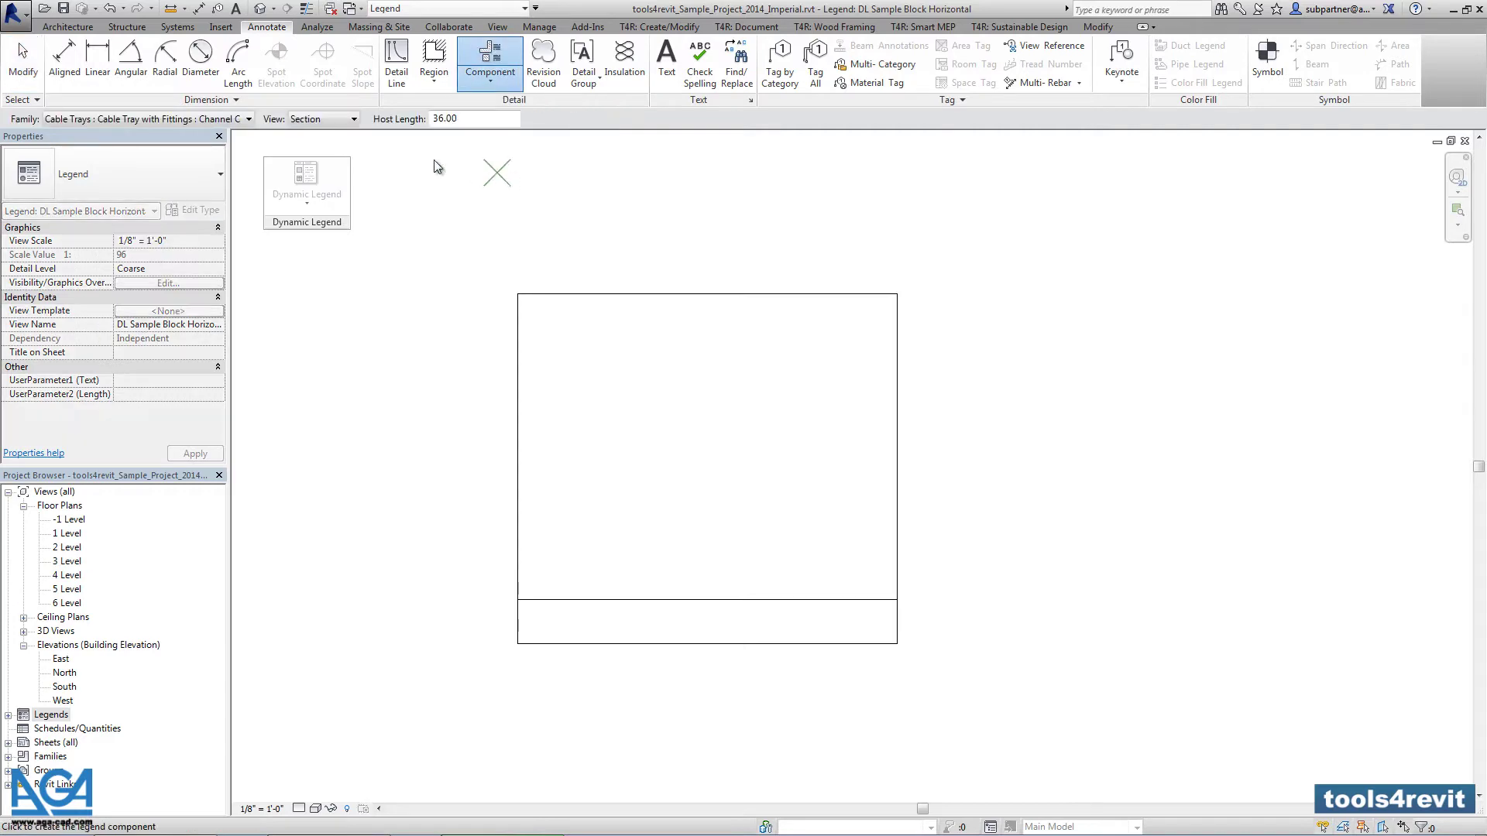
pyautogui.click(248, 119)
pyautogui.scroll(-5, 219, 337)
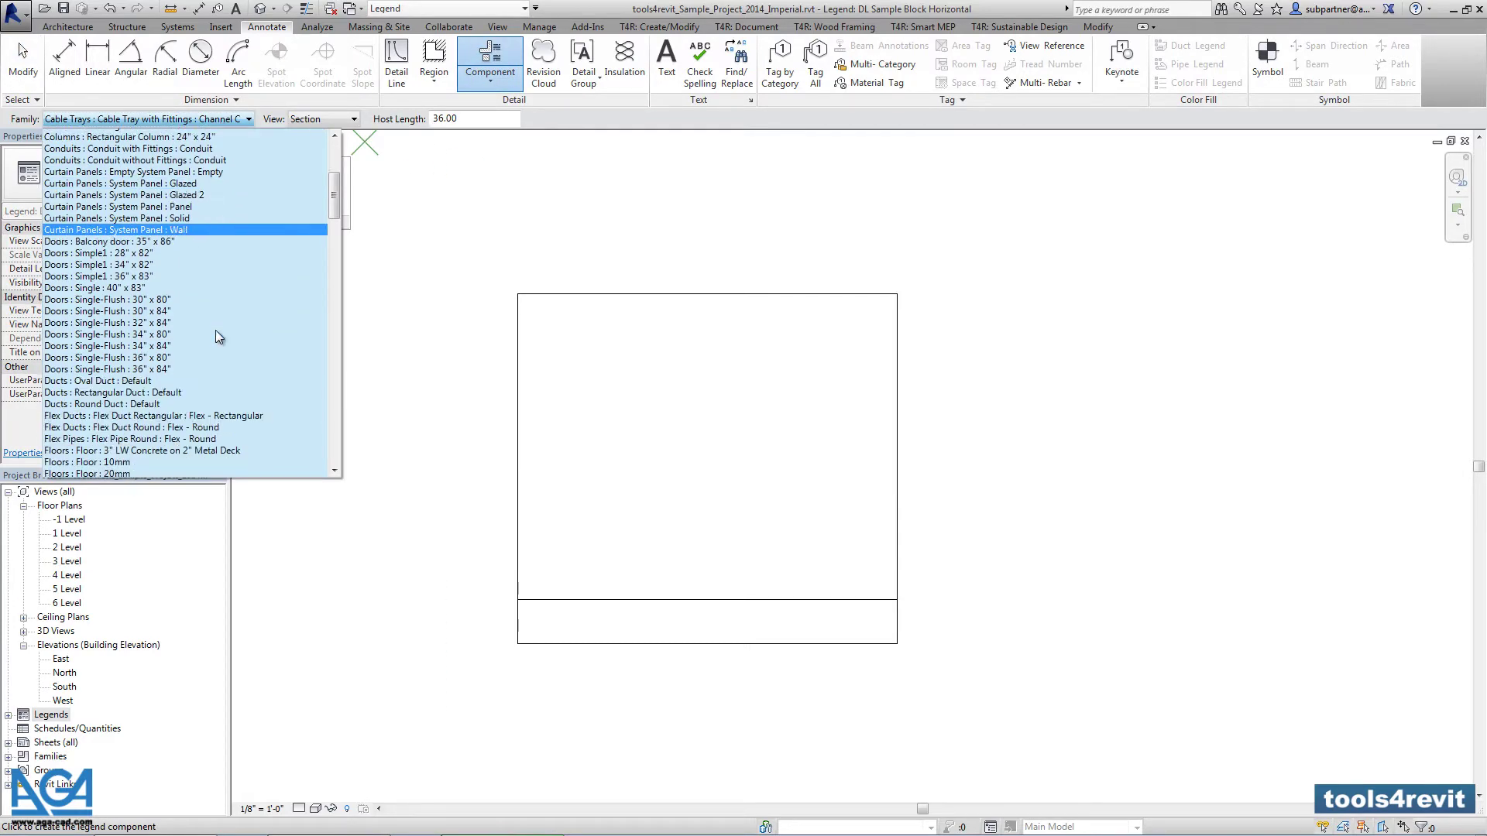
pyautogui.scroll(-2, 219, 337)
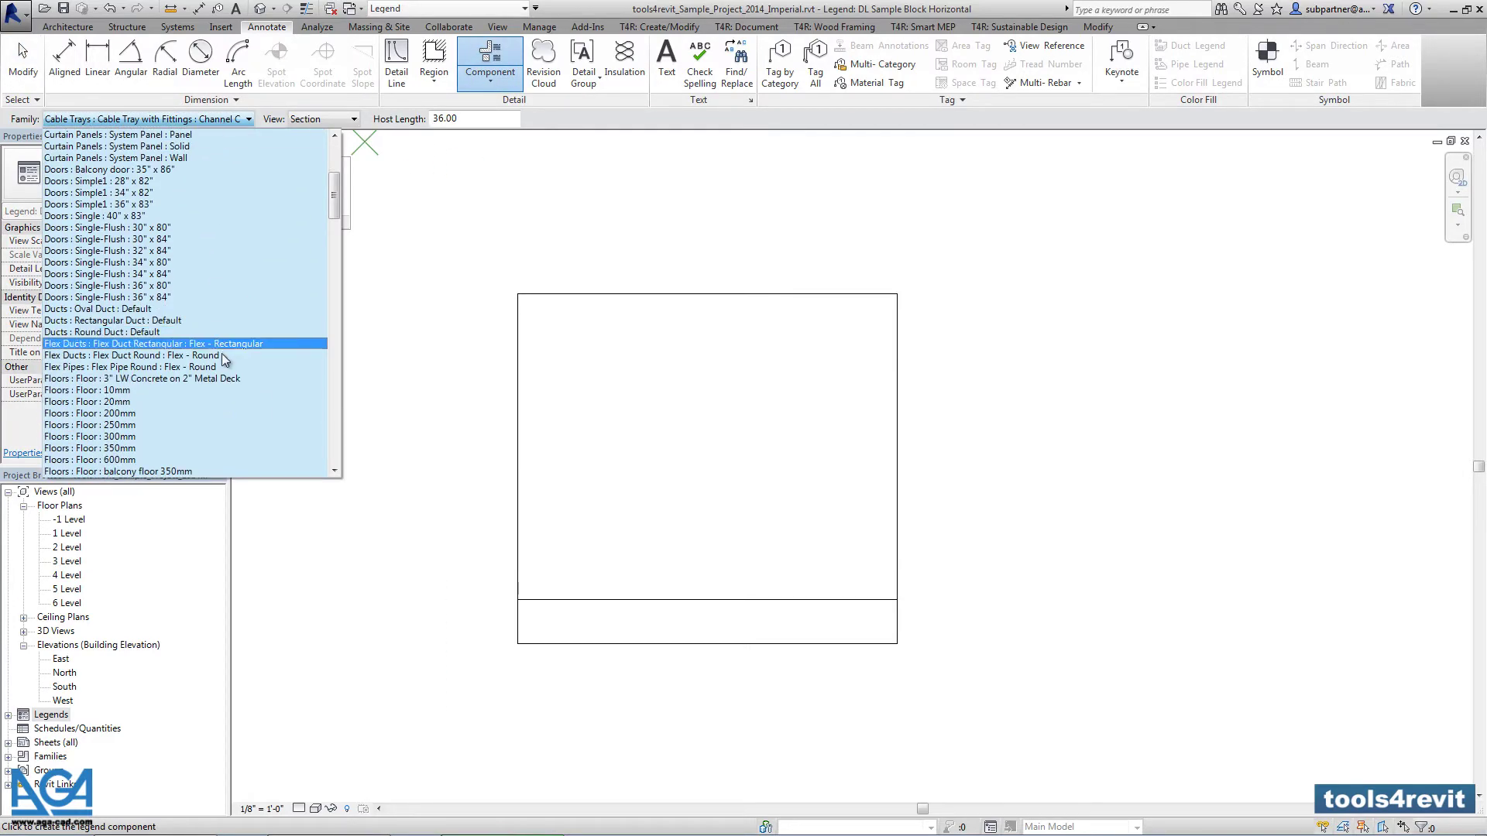
pyautogui.click(183, 262)
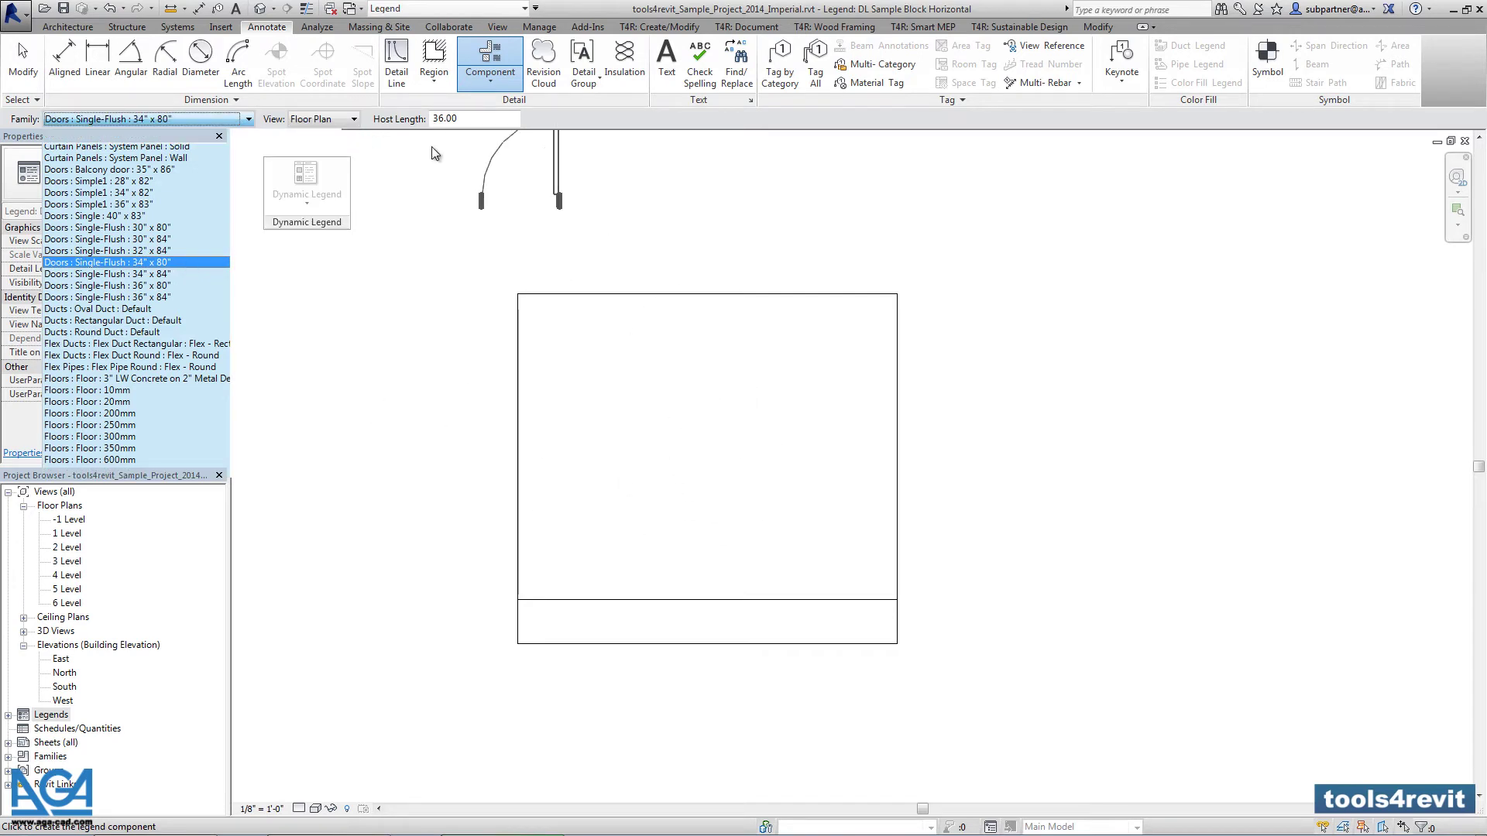
pyautogui.click(325, 119)
pyautogui.click(329, 145)
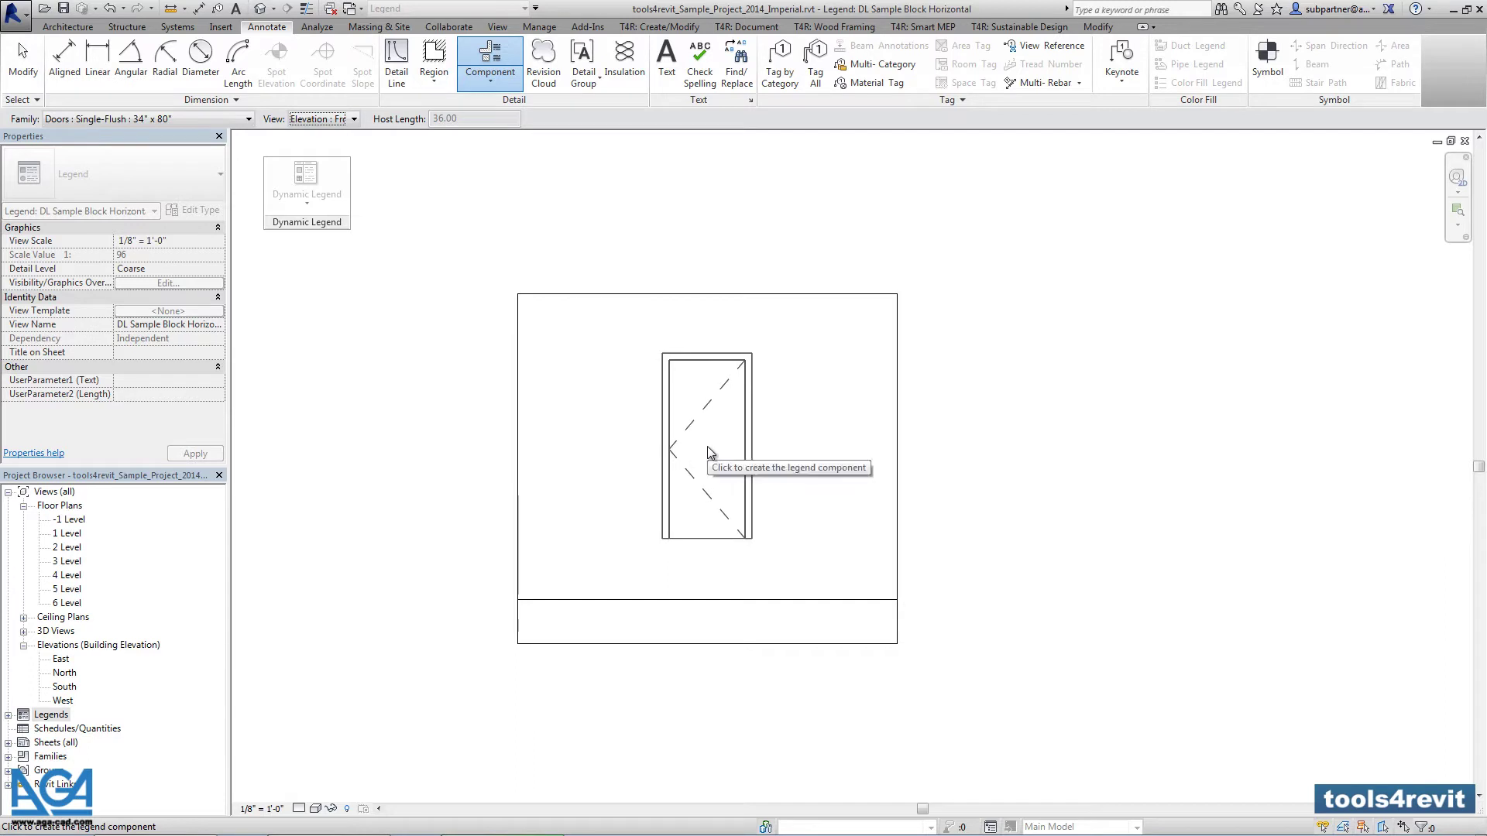
pyautogui.click(706, 446)
pyautogui.press('Escape')
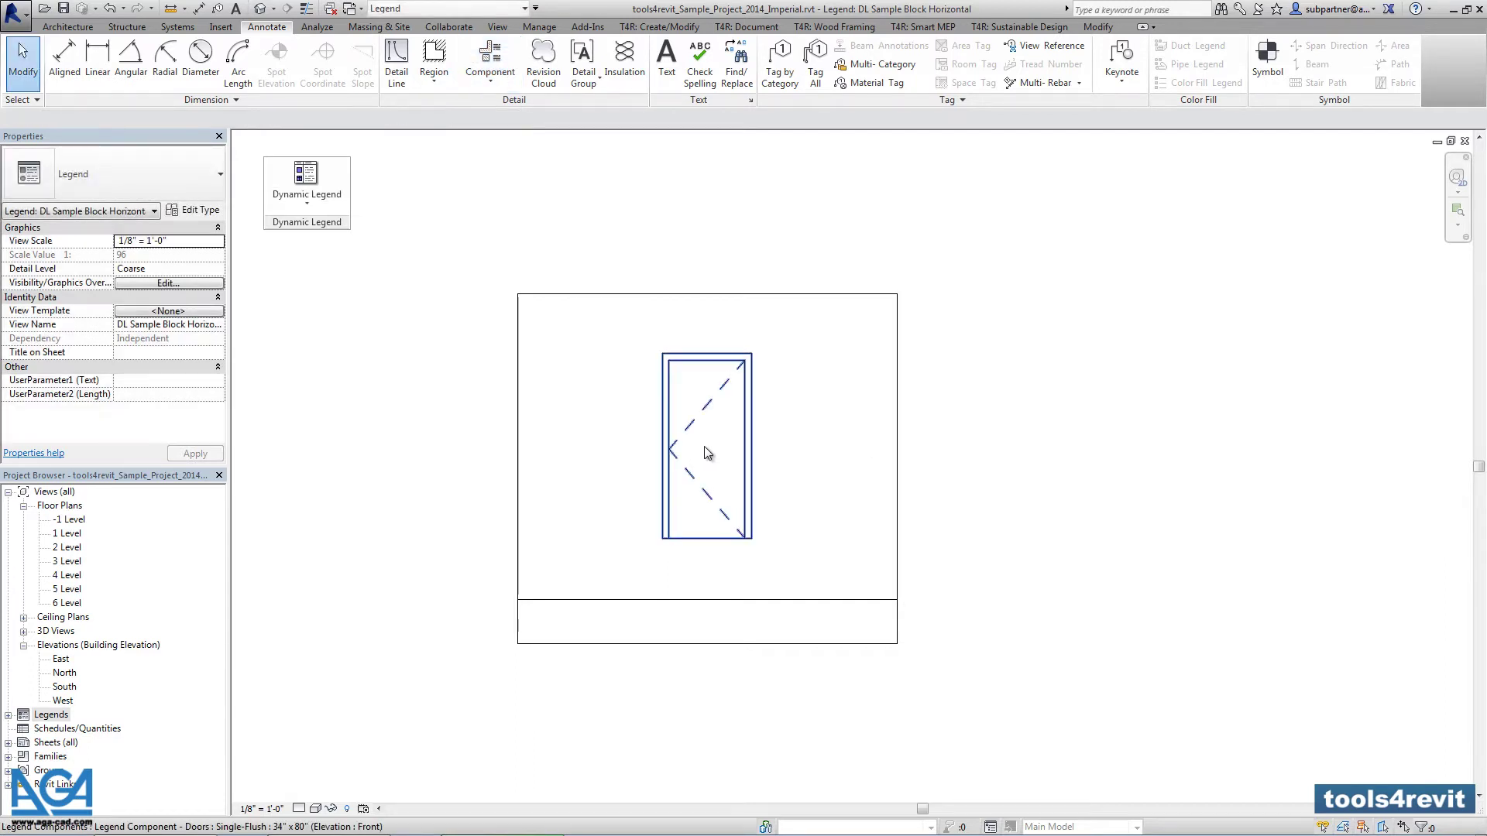
# - Set the legend view's visual style to Shaded
pyautogui.click(397, 686)
pyautogui.click(315, 808)
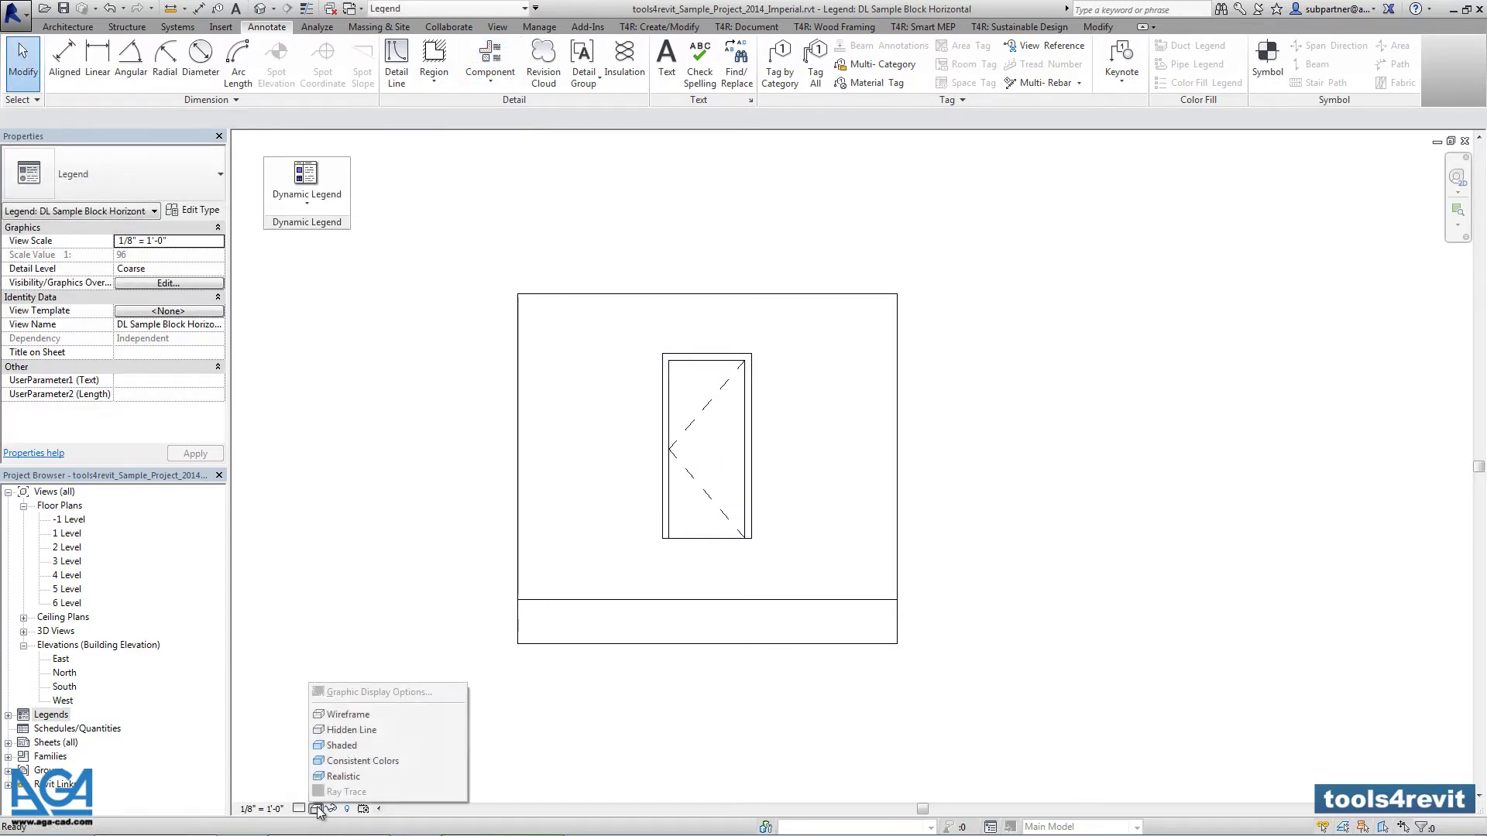
pyautogui.click(426, 744)
pyautogui.moveTo(757, 677); pyautogui.dragTo(737, 664, button='middle')
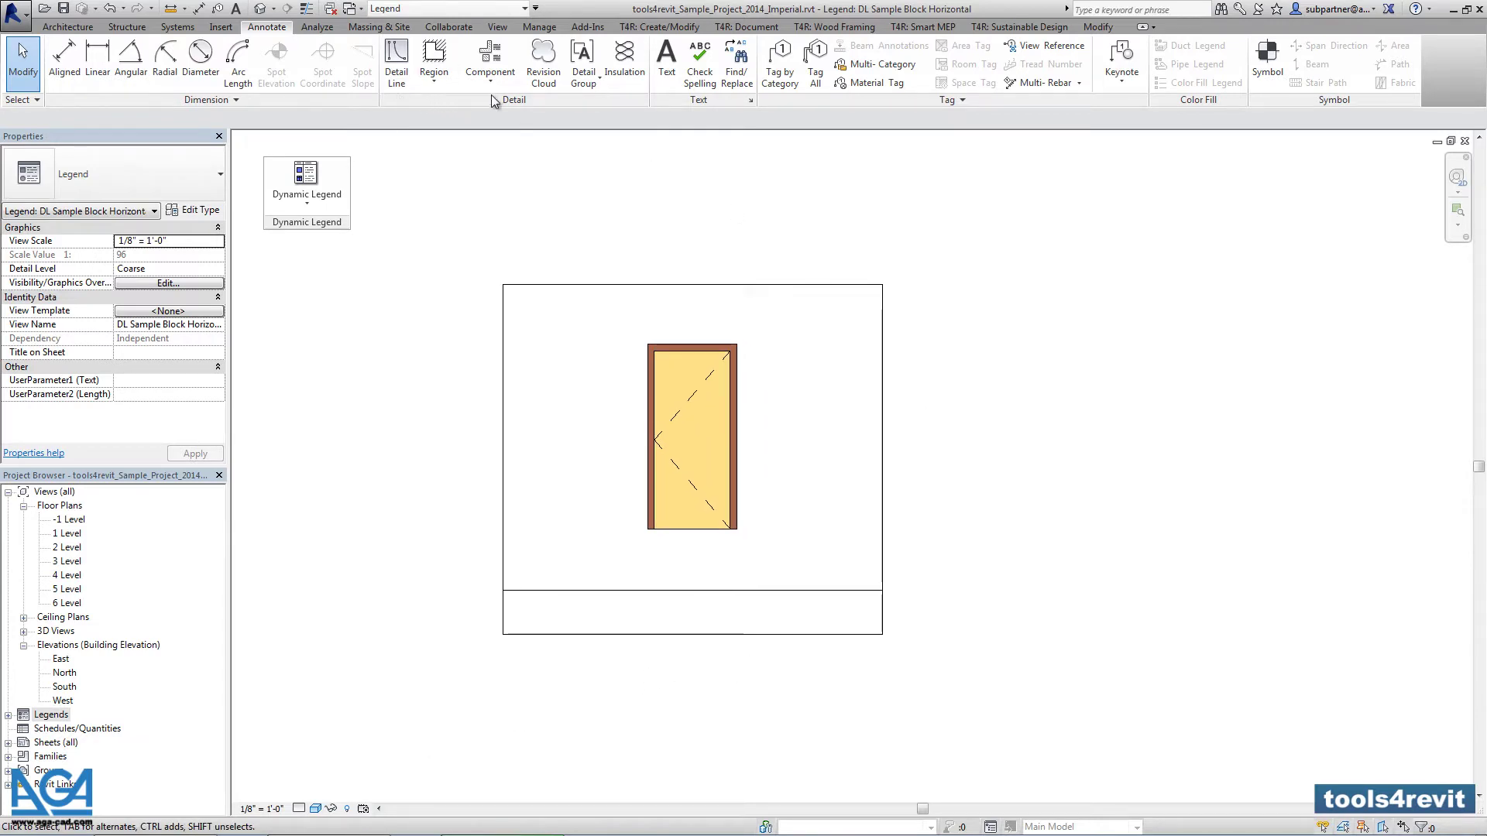
# - Place an I_SM_Legend Component Dimension : Frame detail component beside the door, near the rectangle's left edge
pyautogui.click(490, 70)
pyautogui.click(504, 112)
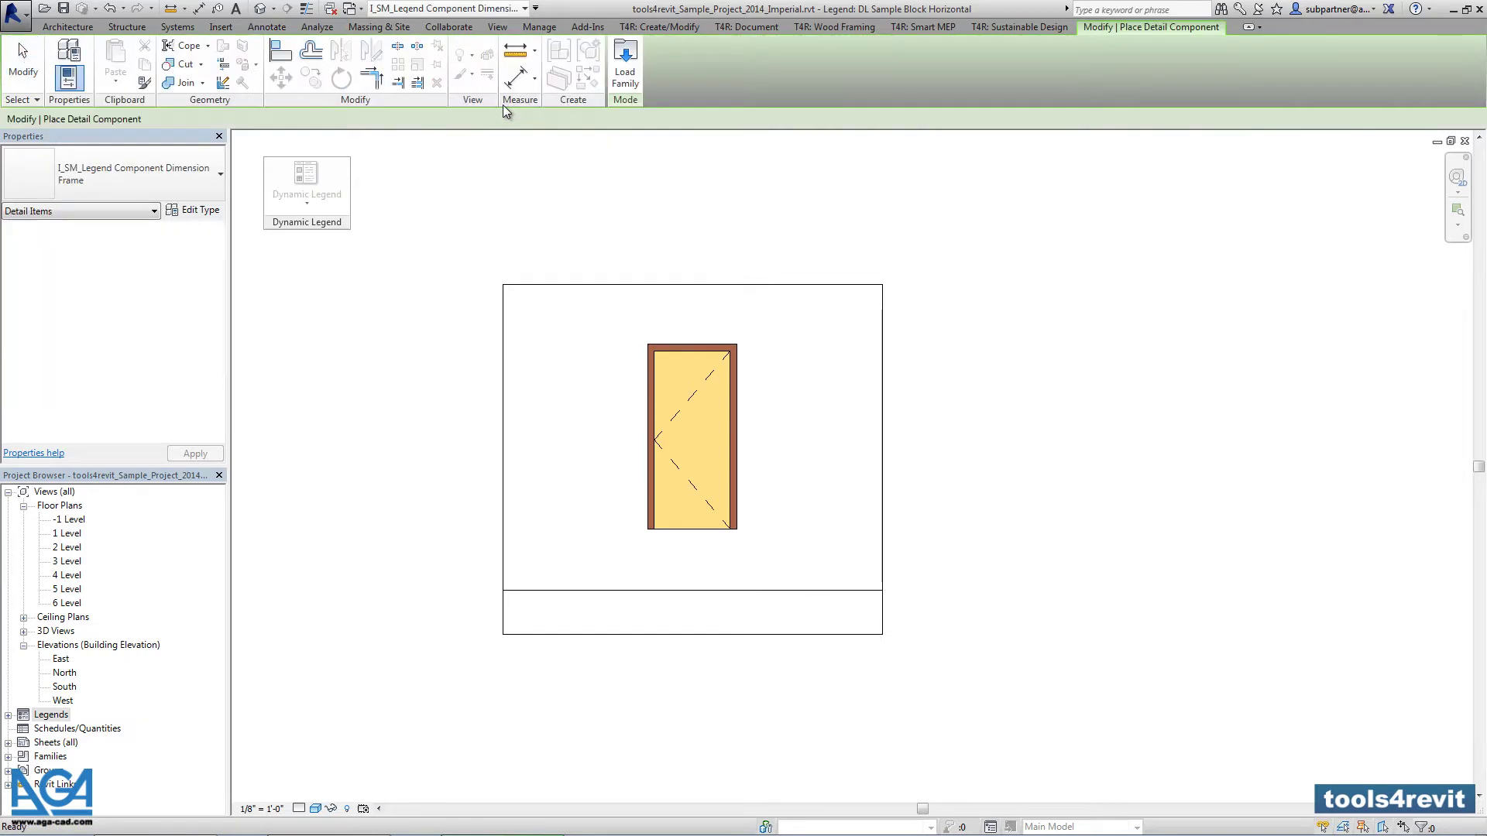
pyautogui.click(179, 175)
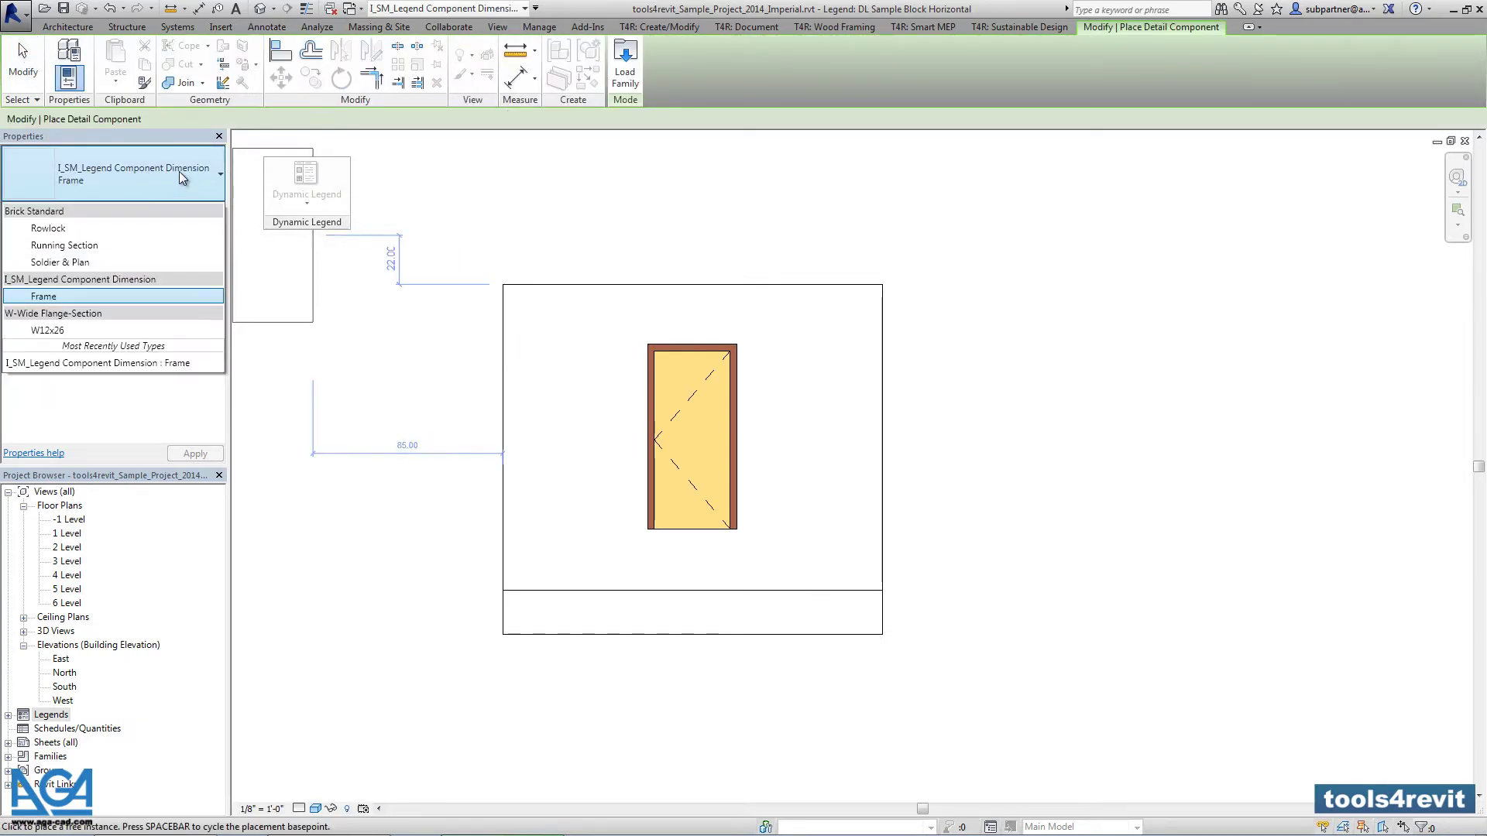
pyautogui.click(560, 437)
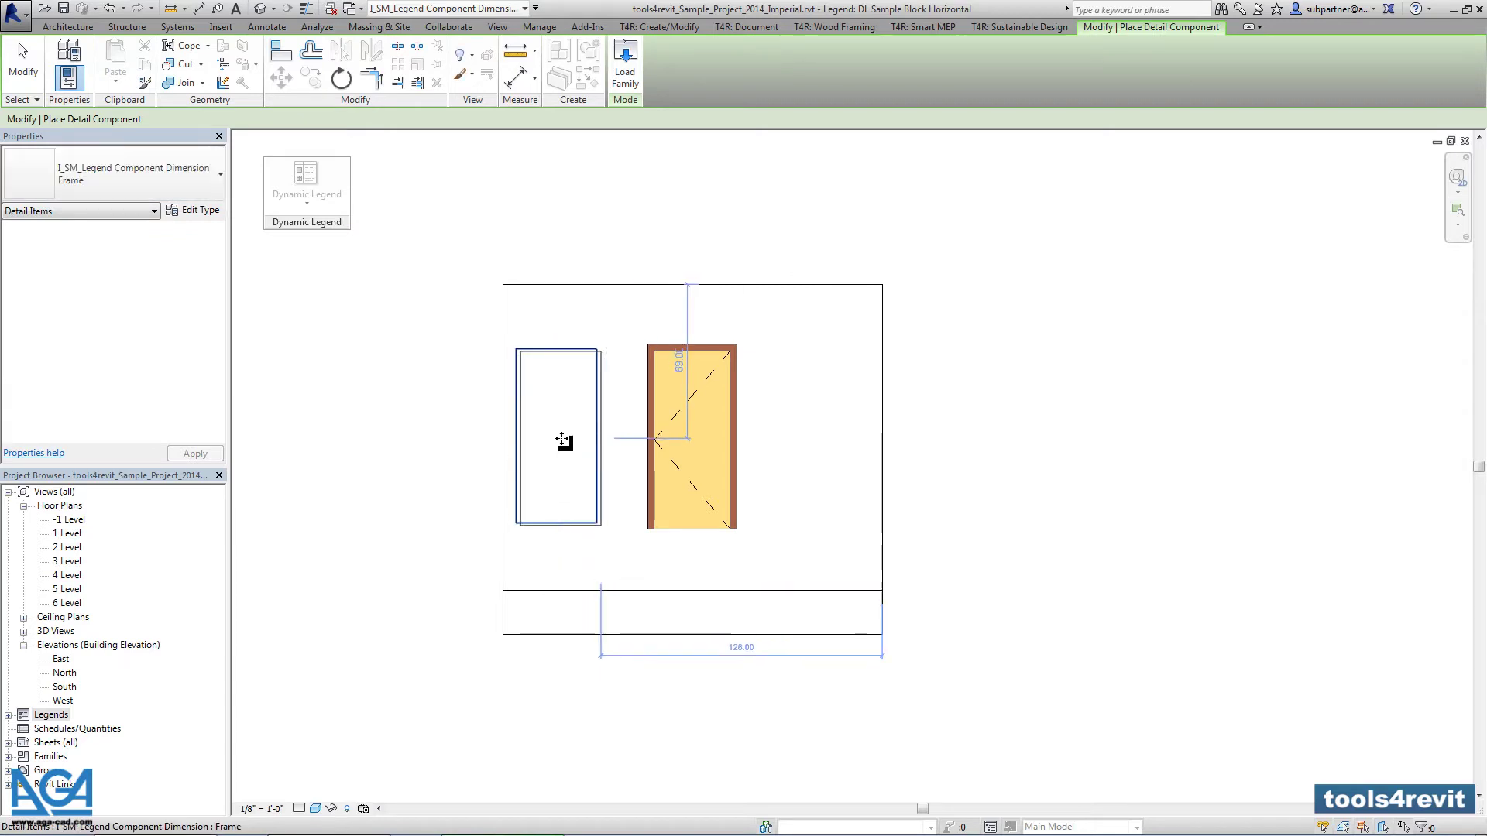
pyautogui.press('Escape')
# - Set the dimension frame detail item's width to 34 and height to 80 to match the door
pyautogui.click(691, 353)
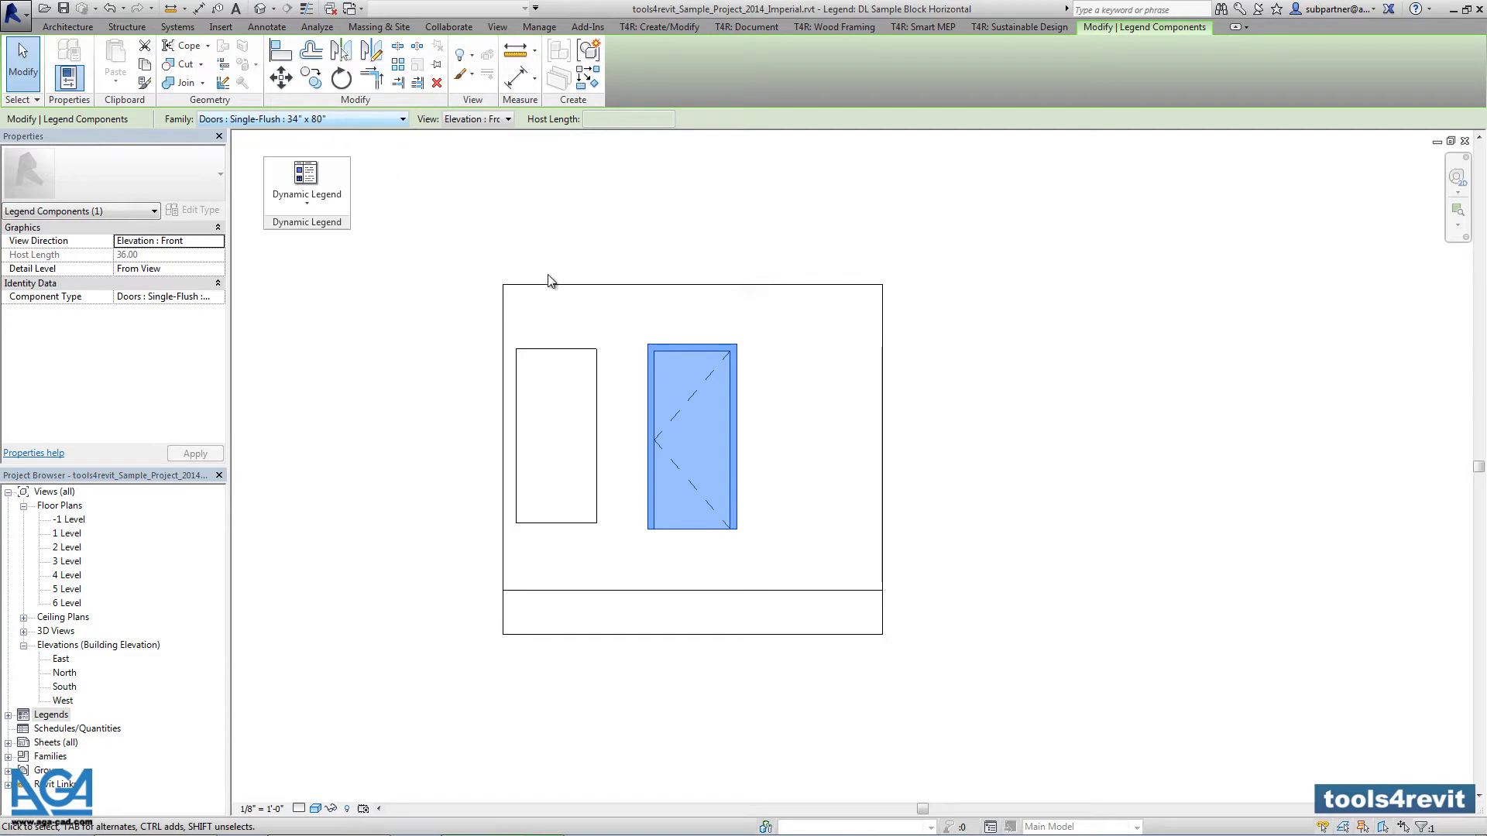
pyautogui.press('Escape')
pyautogui.click(590, 351)
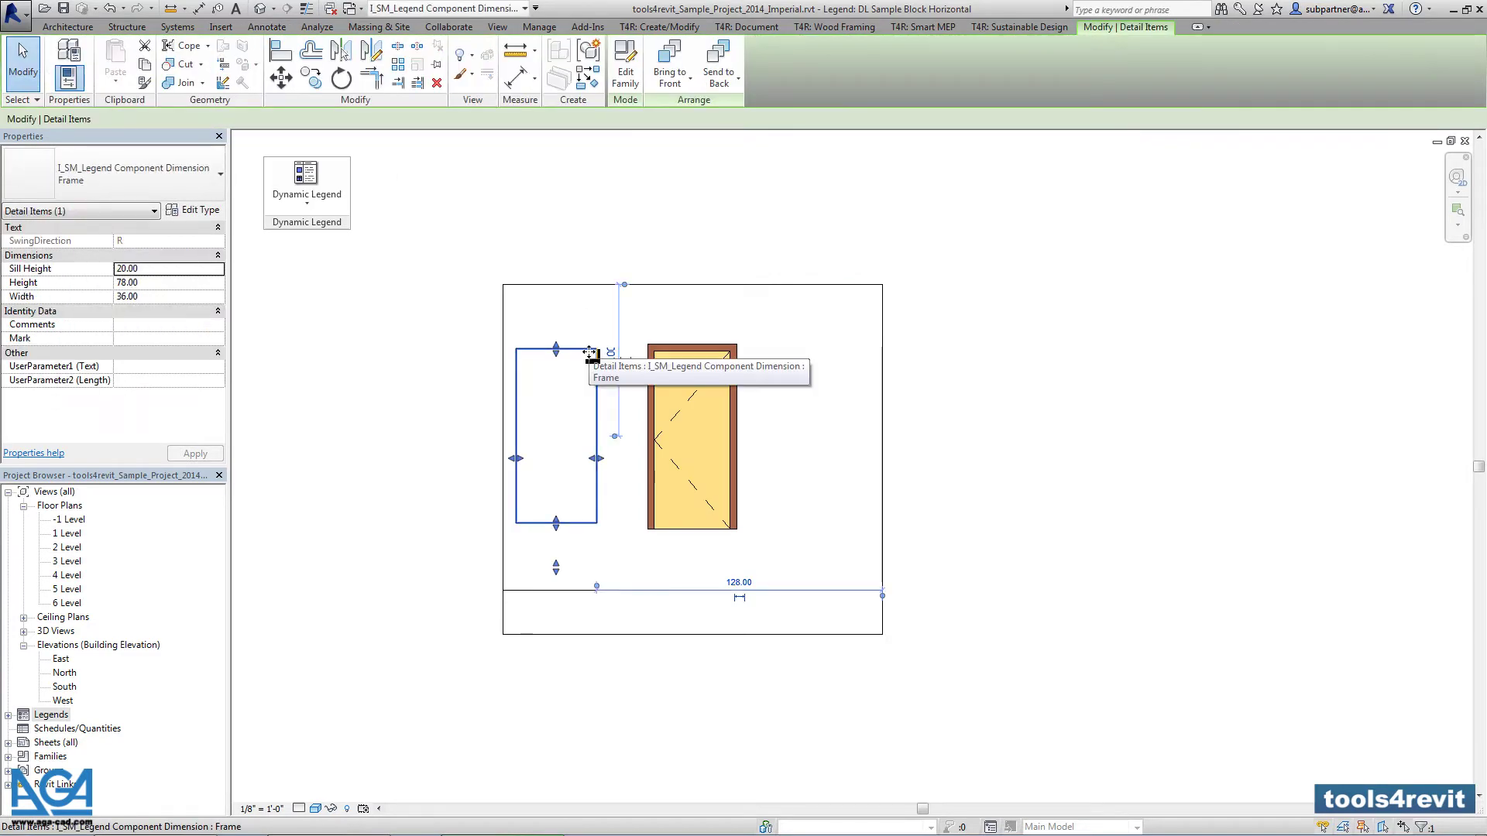
pyautogui.click(189, 297)
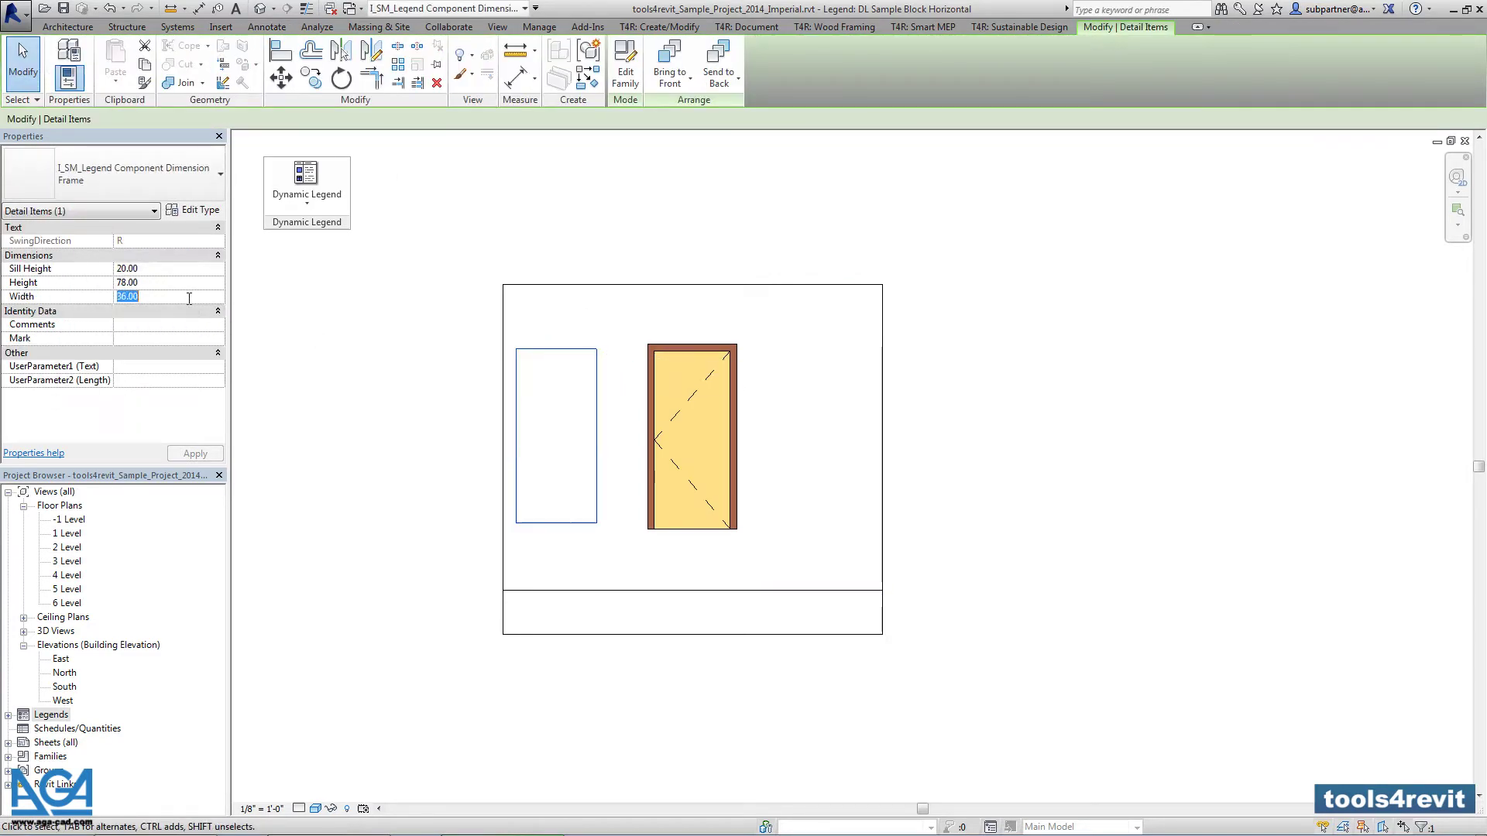
pyautogui.write('34')
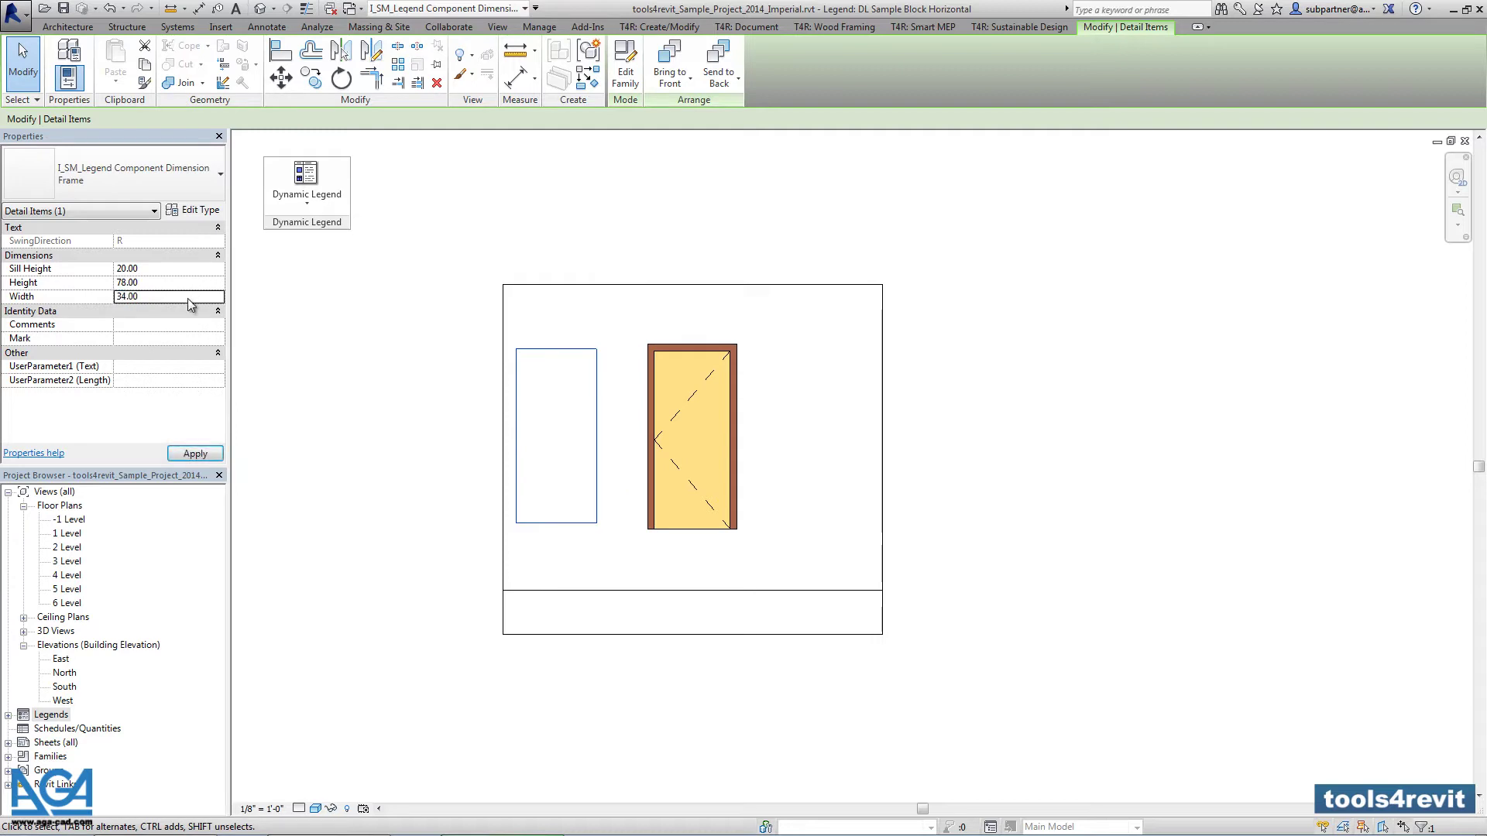
pyautogui.click(199, 282)
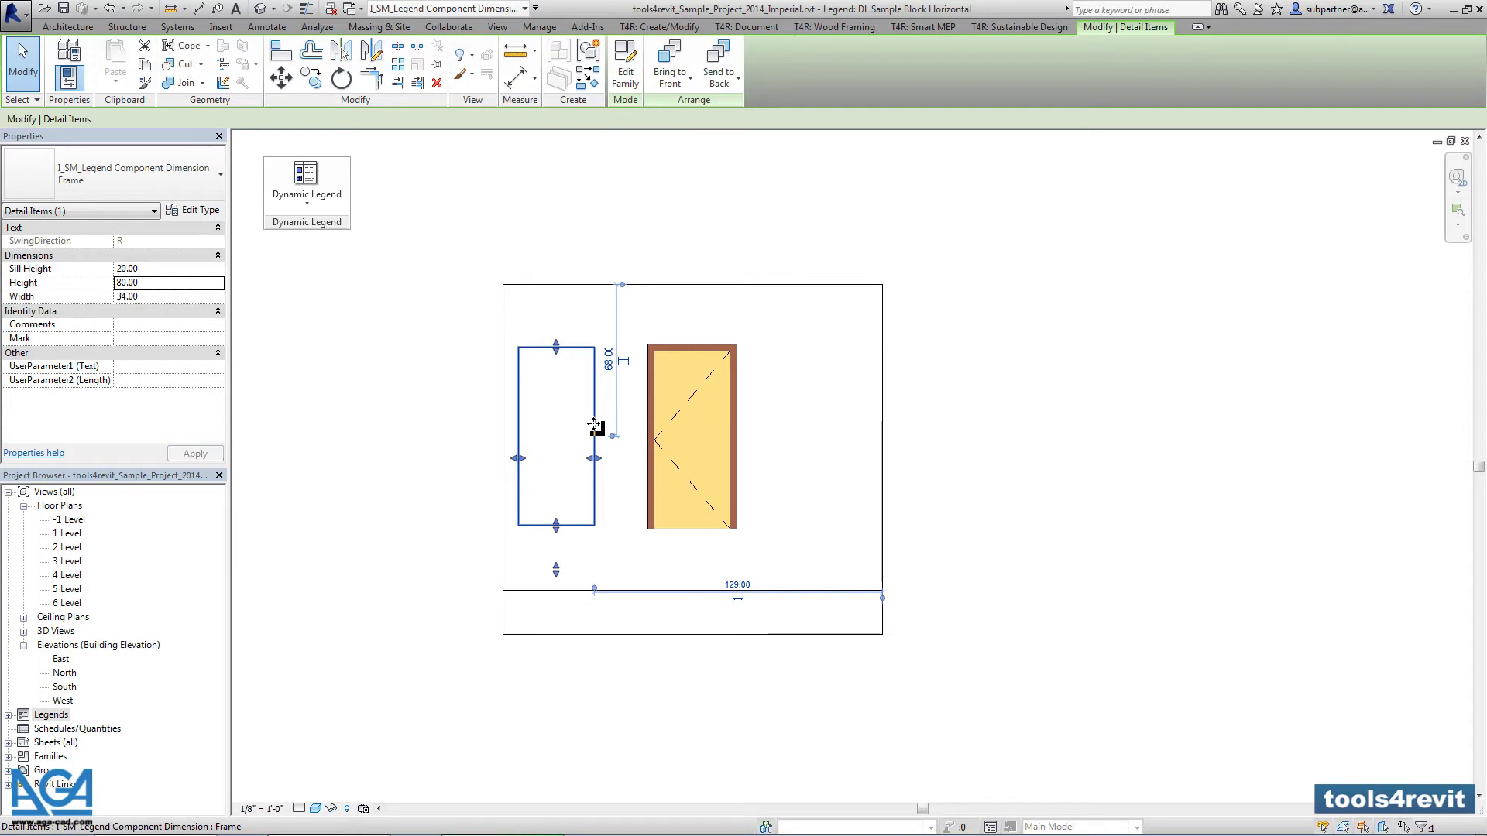
pyautogui.press('Escape')
# - Add aligned dimensions for the frame's height, placed outside its left edge, and its width, placed above it
pyautogui.click(68, 66)
pyautogui.click(566, 347)
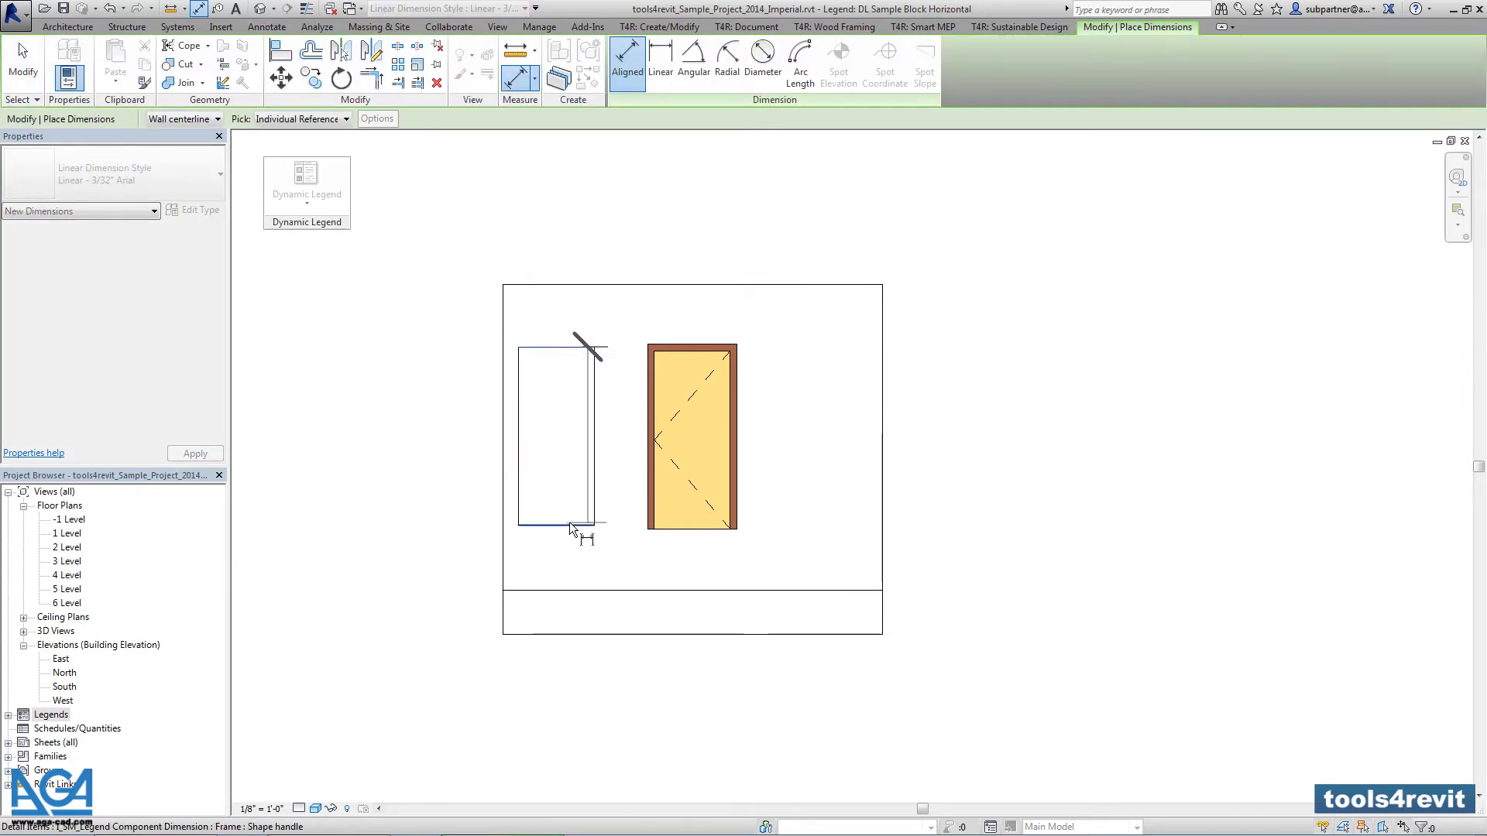
pyautogui.click(565, 524)
pyautogui.click(485, 562)
pyautogui.click(519, 406)
pyautogui.click(594, 406)
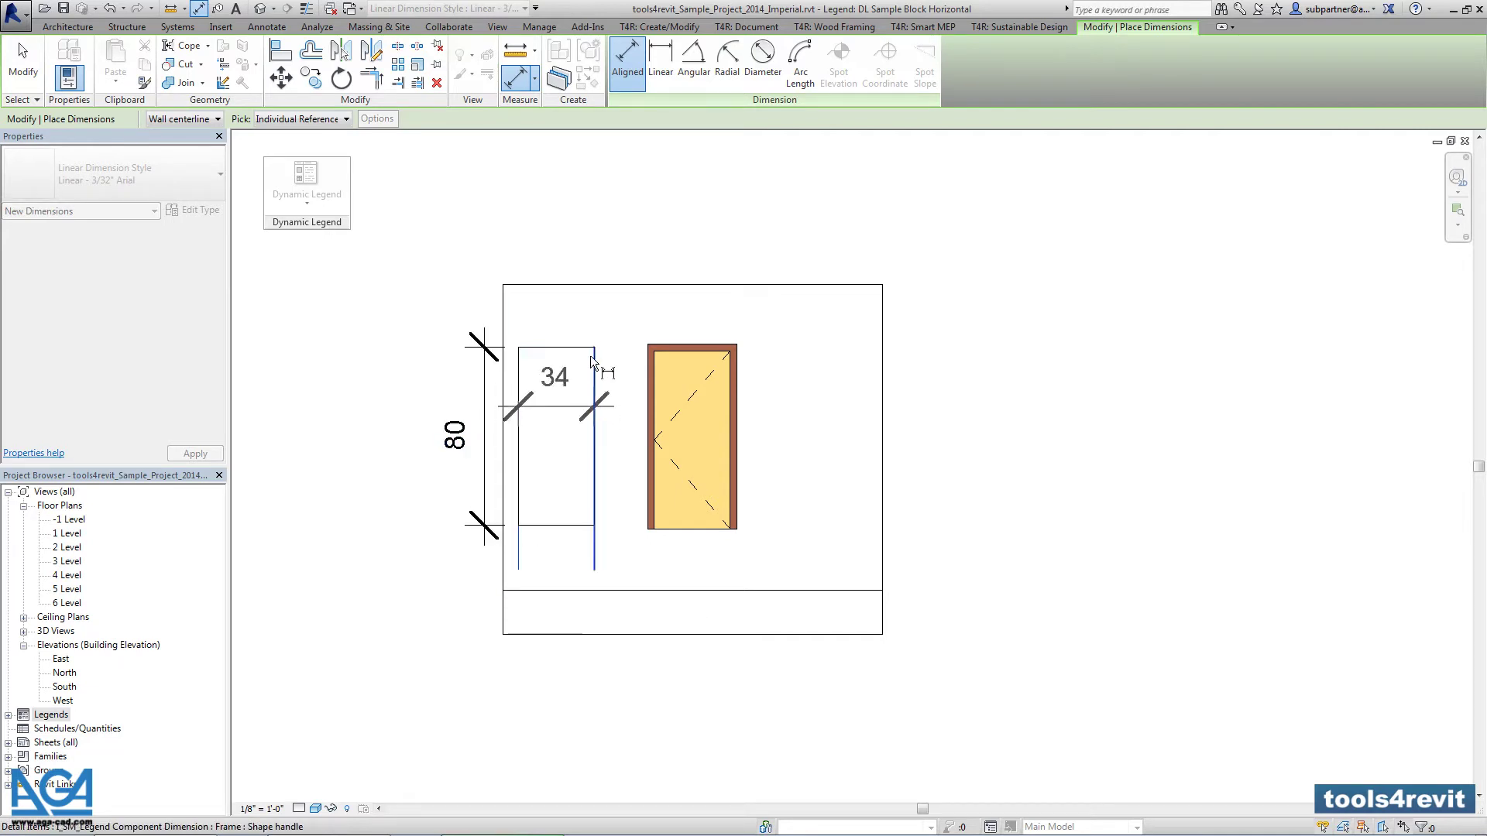
pyautogui.click(597, 322)
pyautogui.press('Escape')
pyautogui.press('Escape')
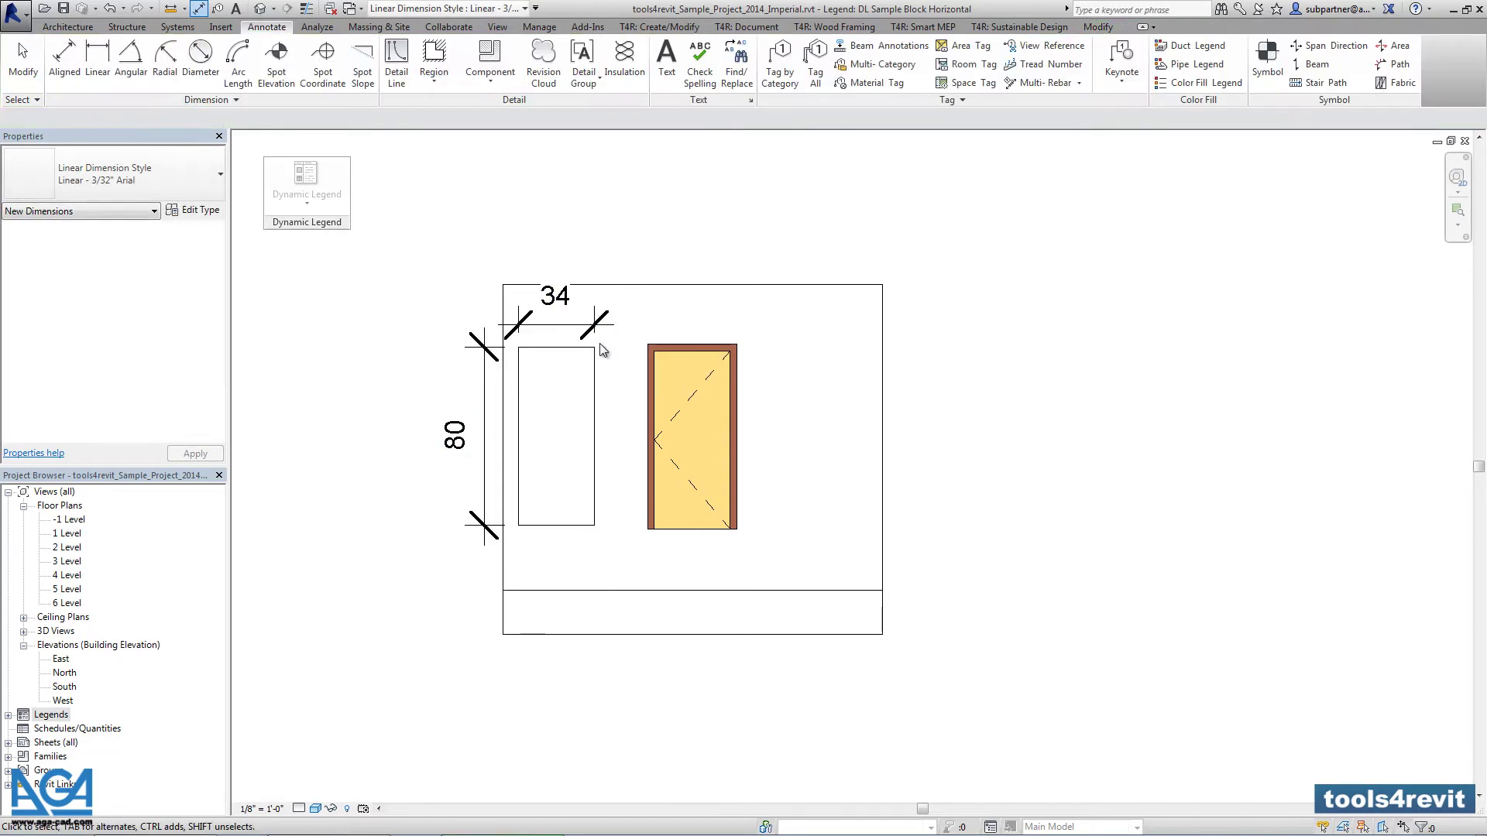
# - Change both frame dimensions to the Diagonal - 3/32" Arial style
pyautogui.click(596, 328)
pyautogui.keyDown('ctrl'); pyautogui.click(490, 380); pyautogui.keyUp('ctrl')
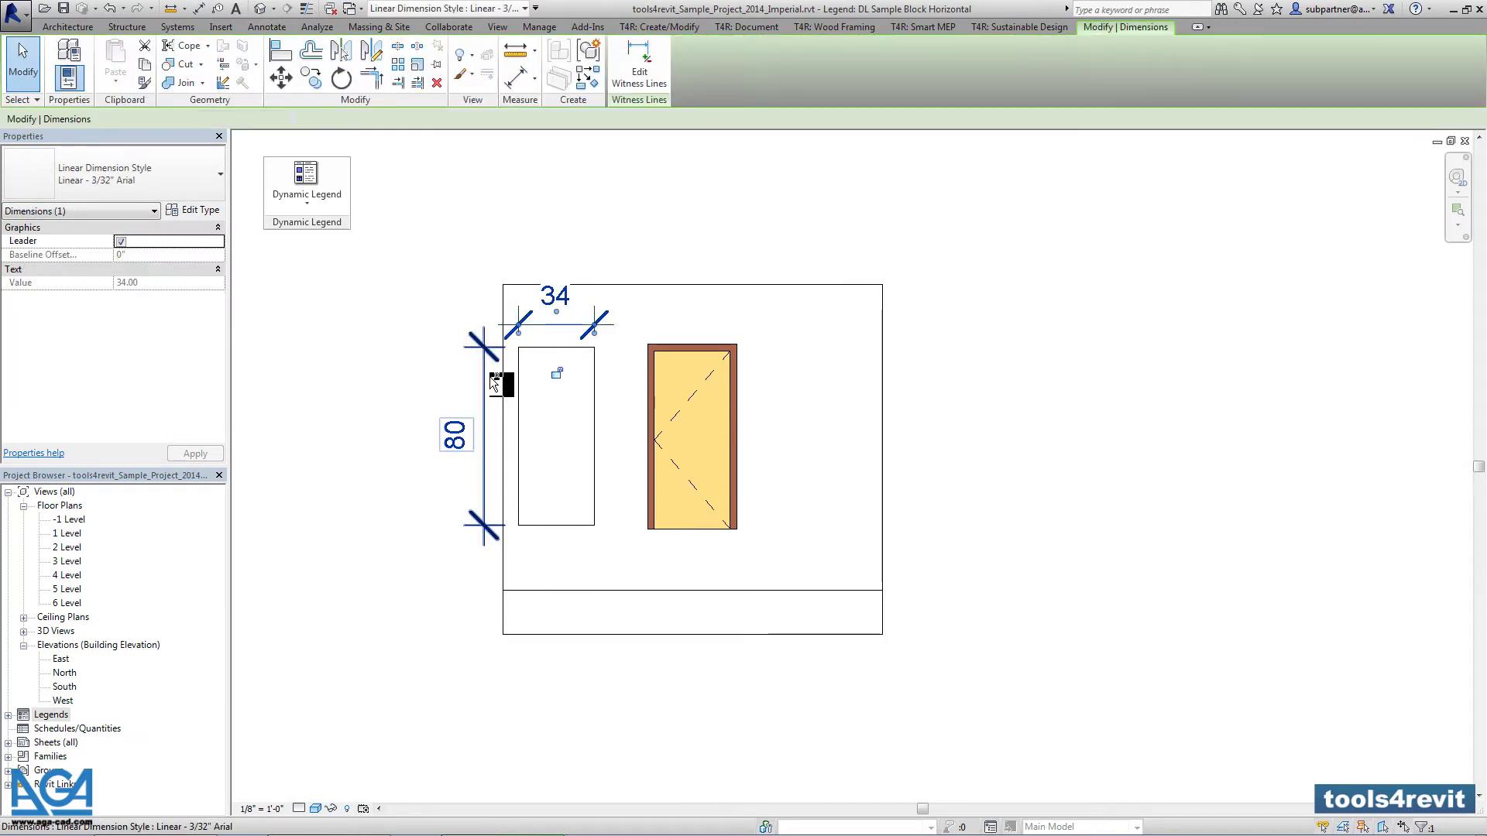
pyautogui.click(165, 170)
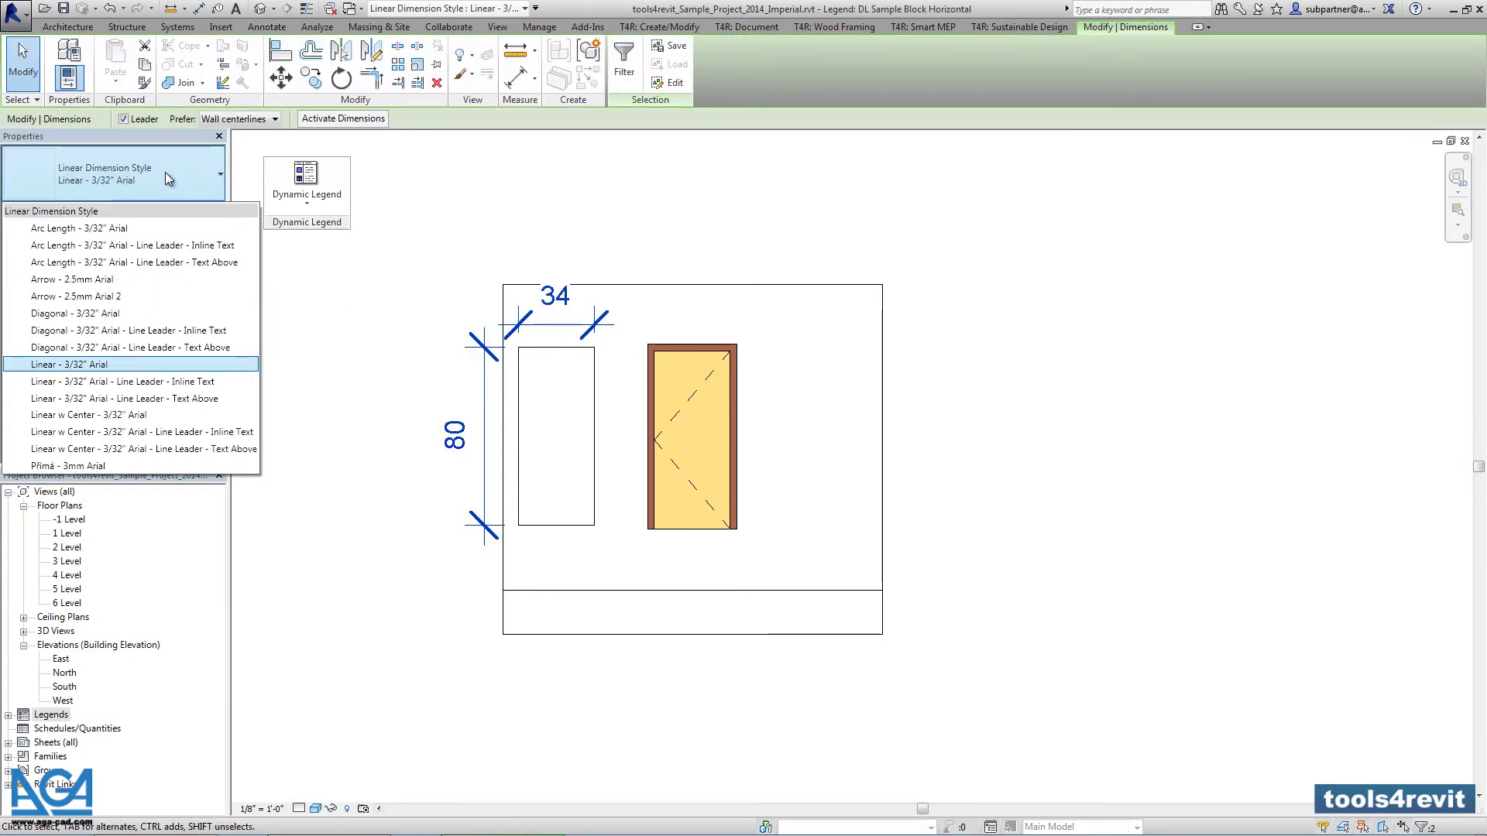
pyautogui.click(158, 315)
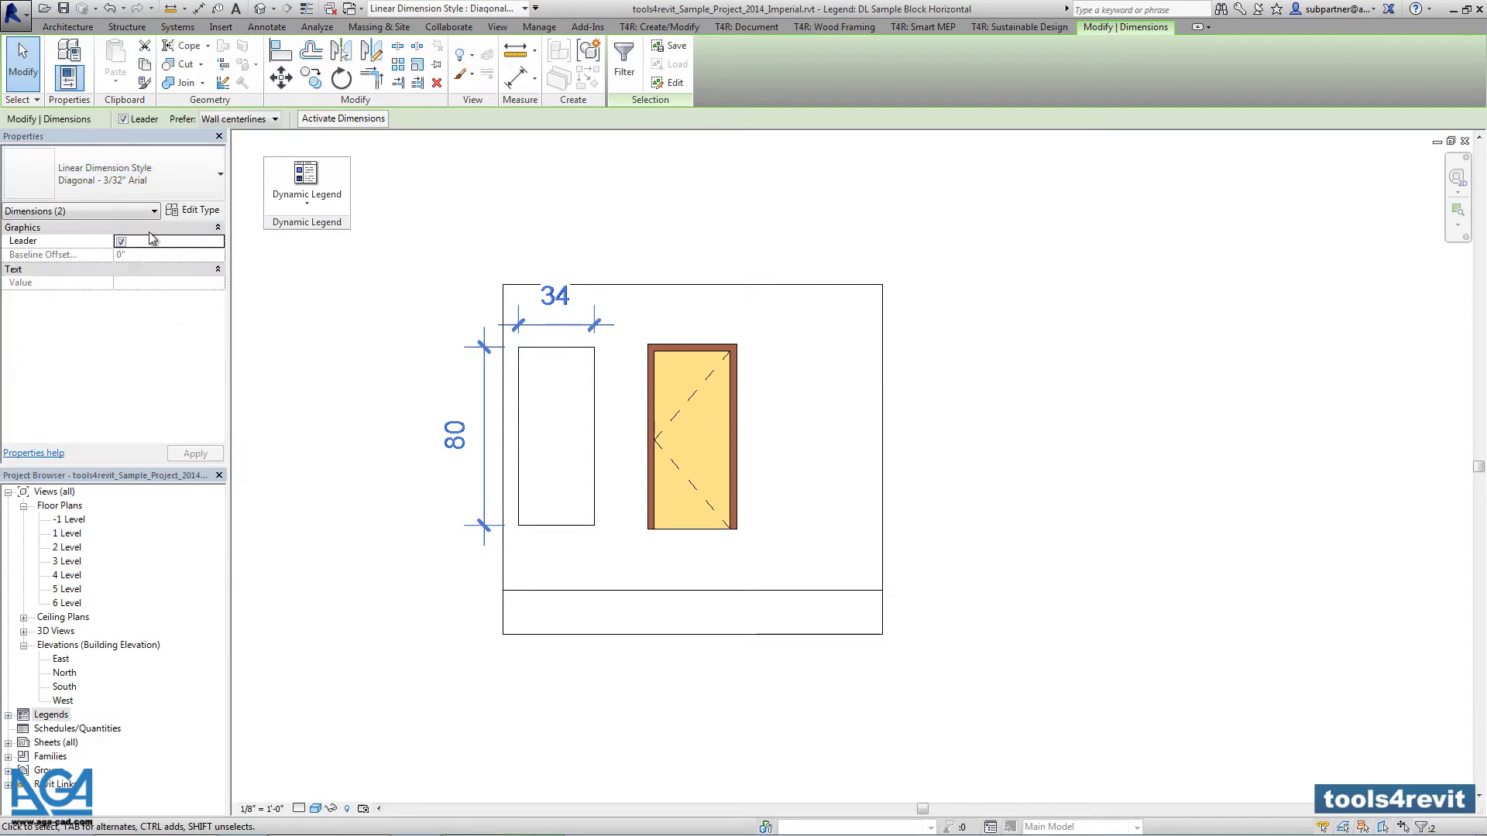
pyautogui.click(364, 410)
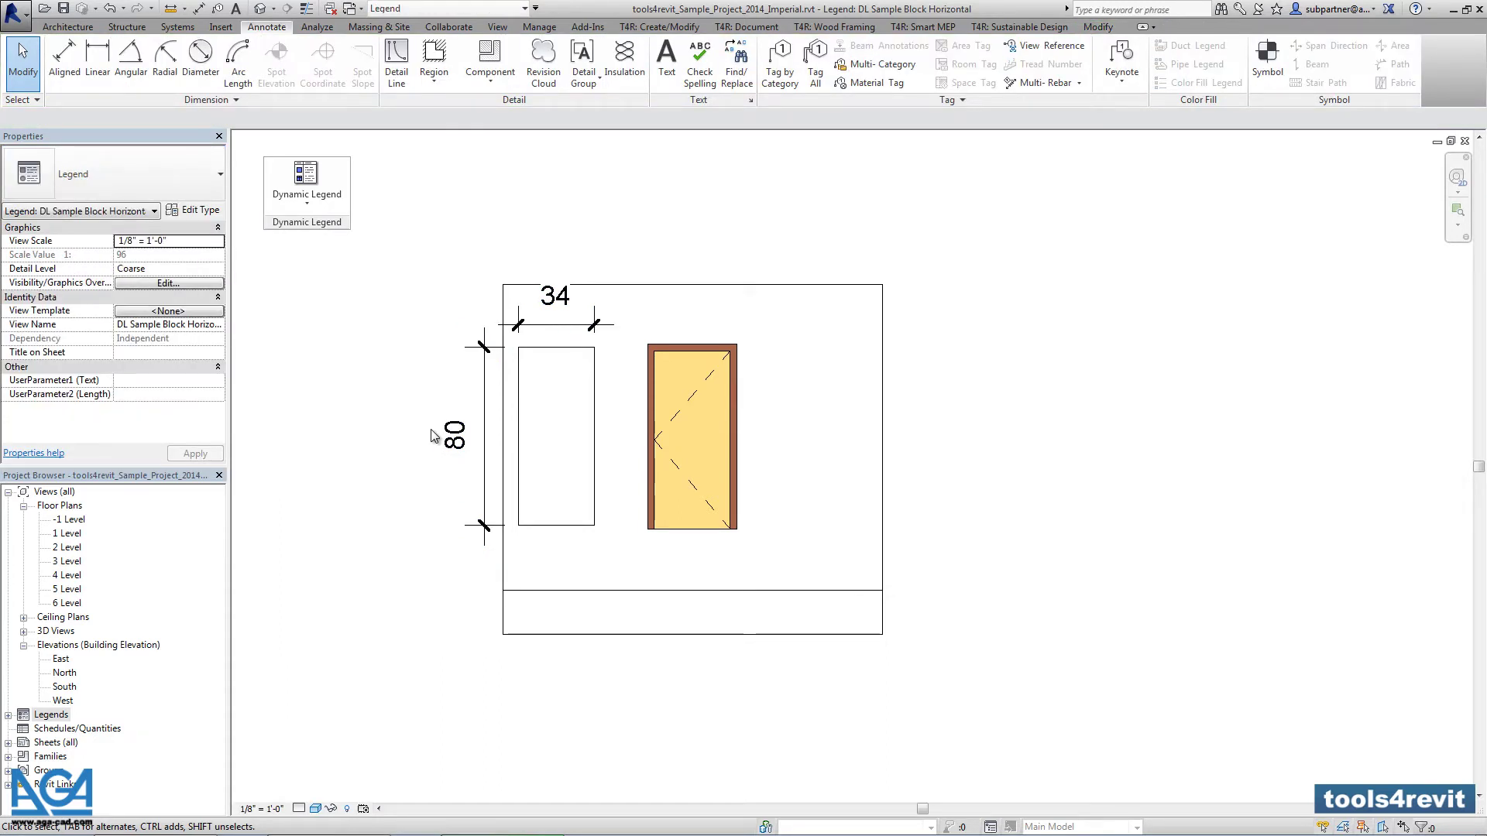
# - Move the dimension frame onto the door so that it matches the door opening
pyautogui.scroll(1, 527, 395)
pyautogui.click(563, 387)
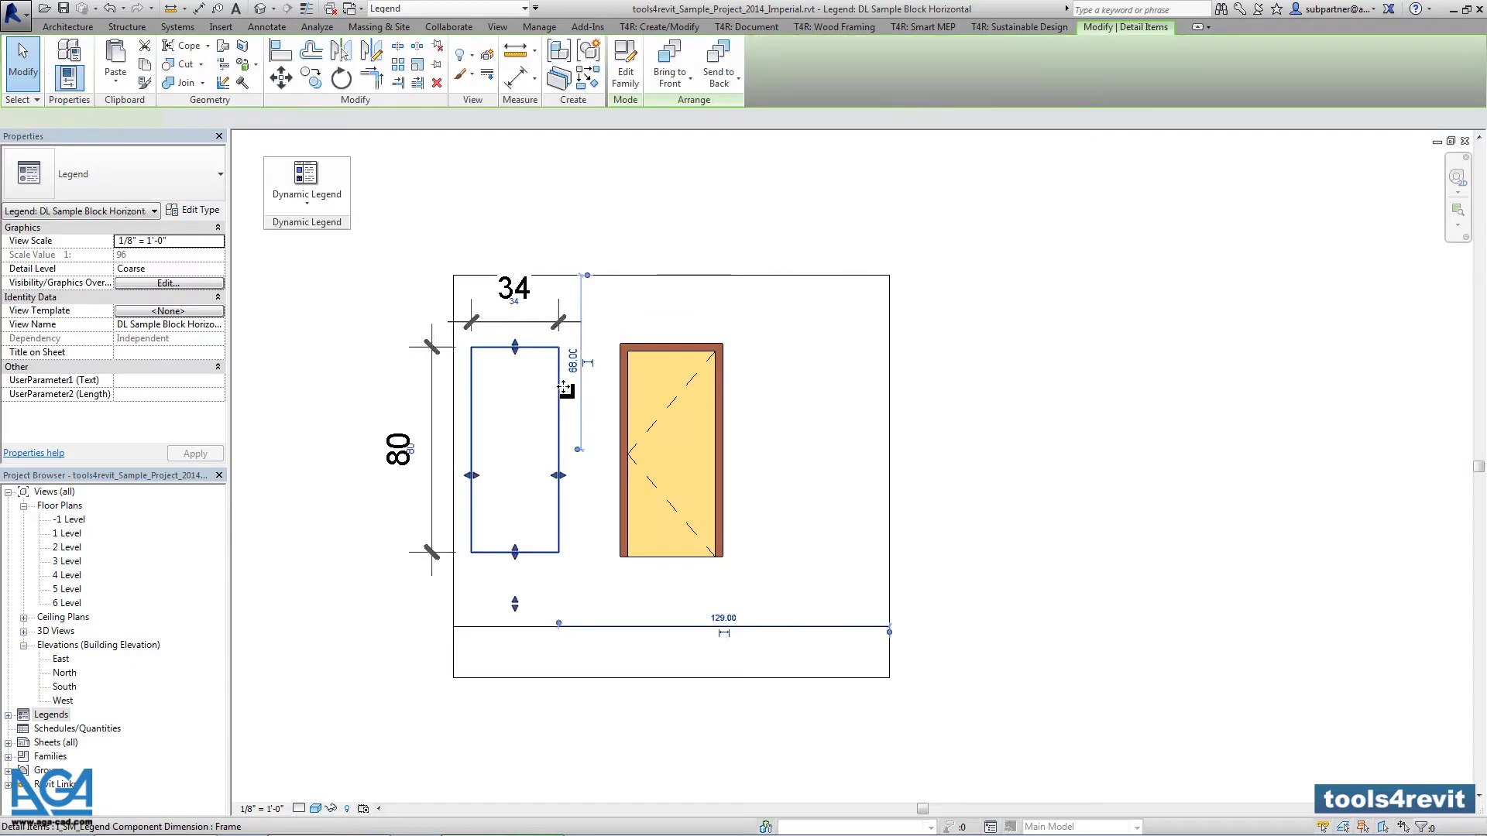
pyautogui.moveTo(563, 387)
pyautogui.mouseDown()
pyautogui.moveTo(700, 421)
pyautogui.moveTo(717, 387)
pyautogui.mouseUp()
pyautogui.click(844, 399)
# - Nudge the door, frame and both dimensions down together within the large rectangle
pyautogui.moveTo(839, 392); pyautogui.dragTo(831, 410, button='middle')
pyautogui.moveTo(800, 356); pyautogui.dragTo(532, 598)
pyautogui.press('Down')
pyautogui.press('Down')
pyautogui.press('Down')
pyautogui.press('Down')
pyautogui.press('Down')
pyautogui.press('Down')
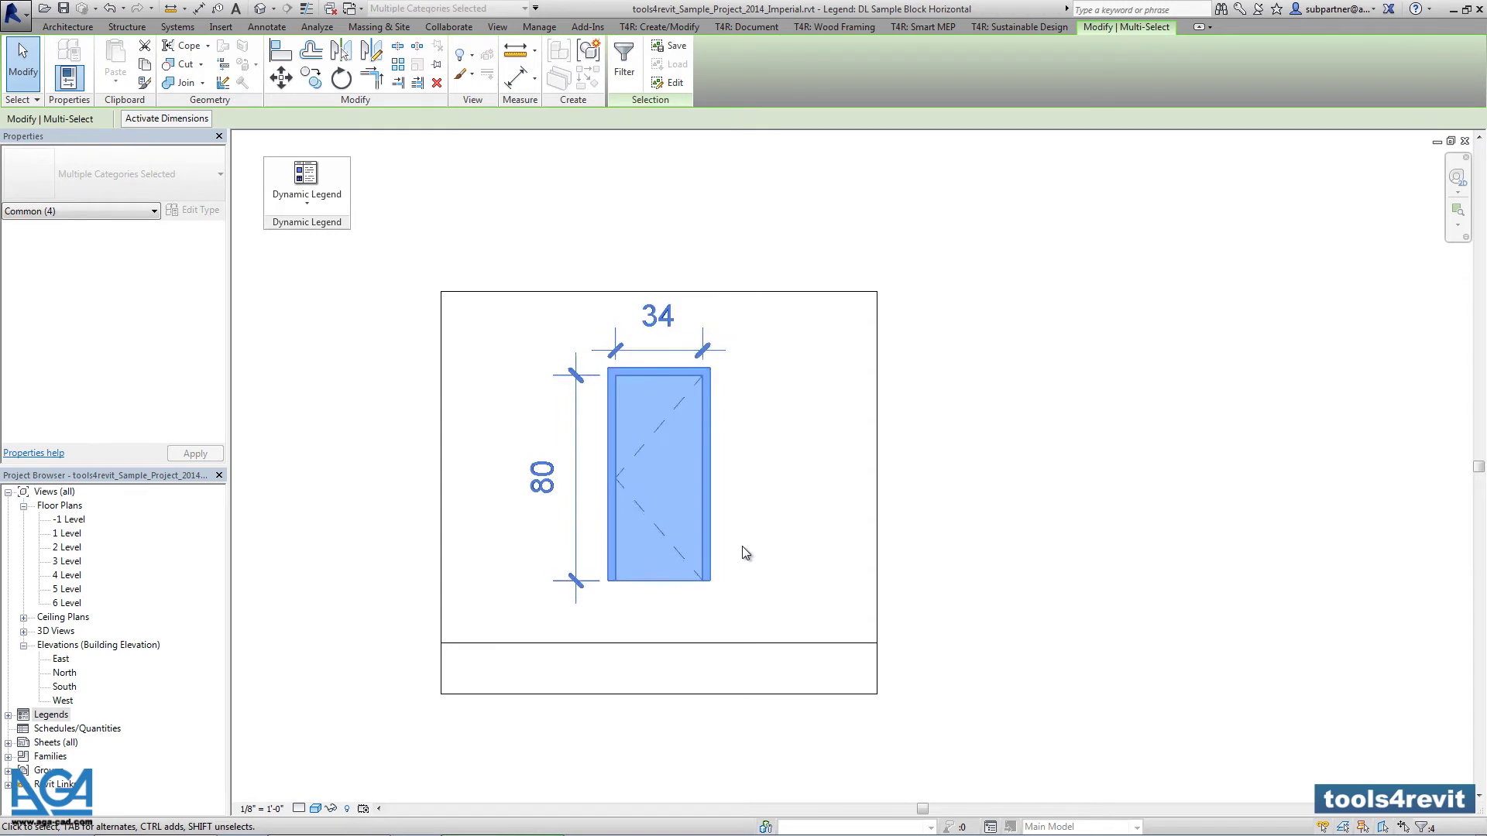
pyautogui.press('Down')
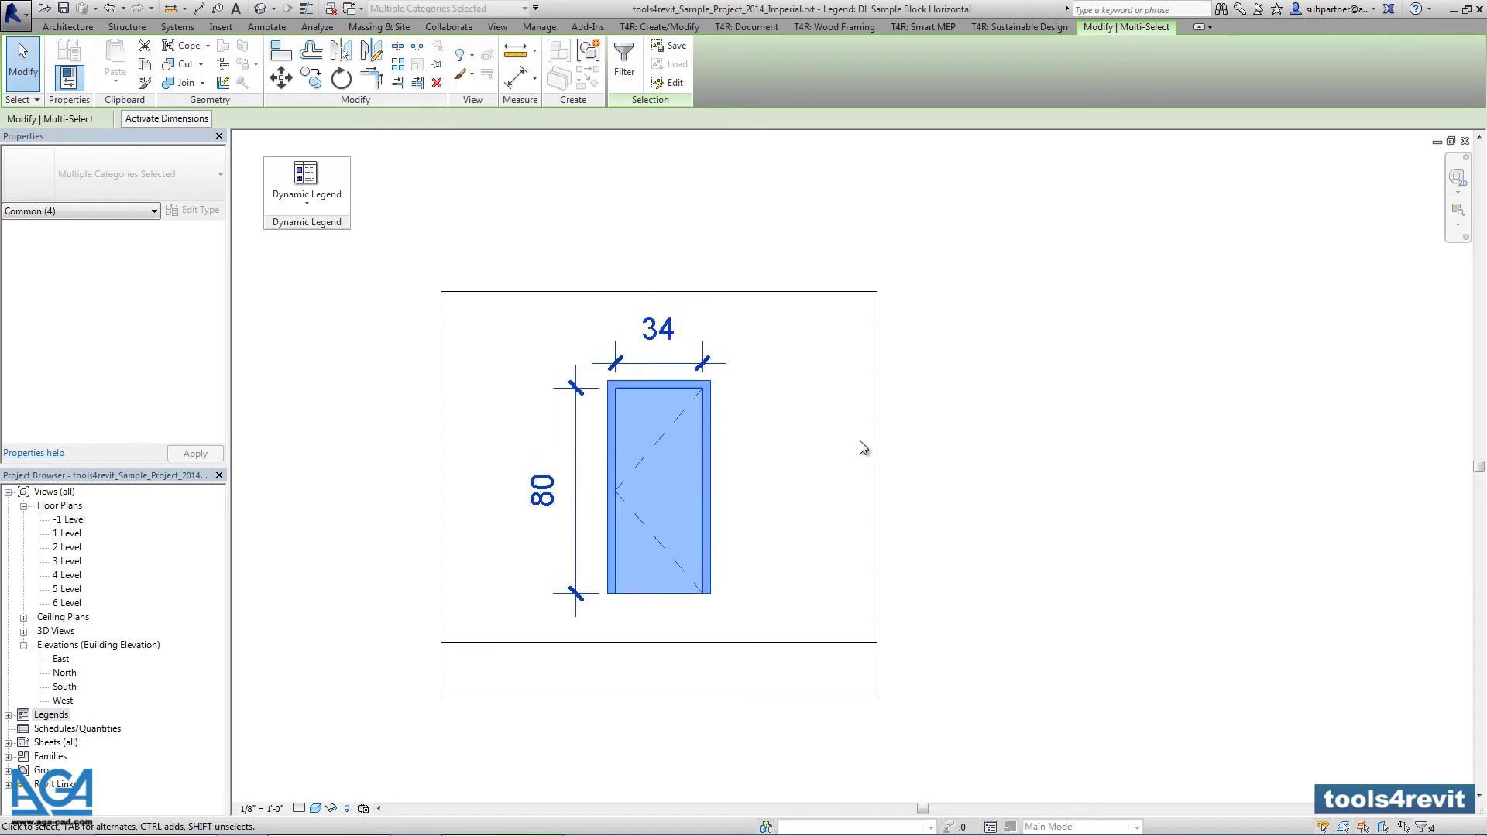
pyautogui.click(805, 387)
# - Move the width dimension slightly further above the door
pyautogui.click(704, 362)
pyautogui.moveTo(688, 361); pyautogui.dragTo(685, 350)
pyautogui.click(801, 263)
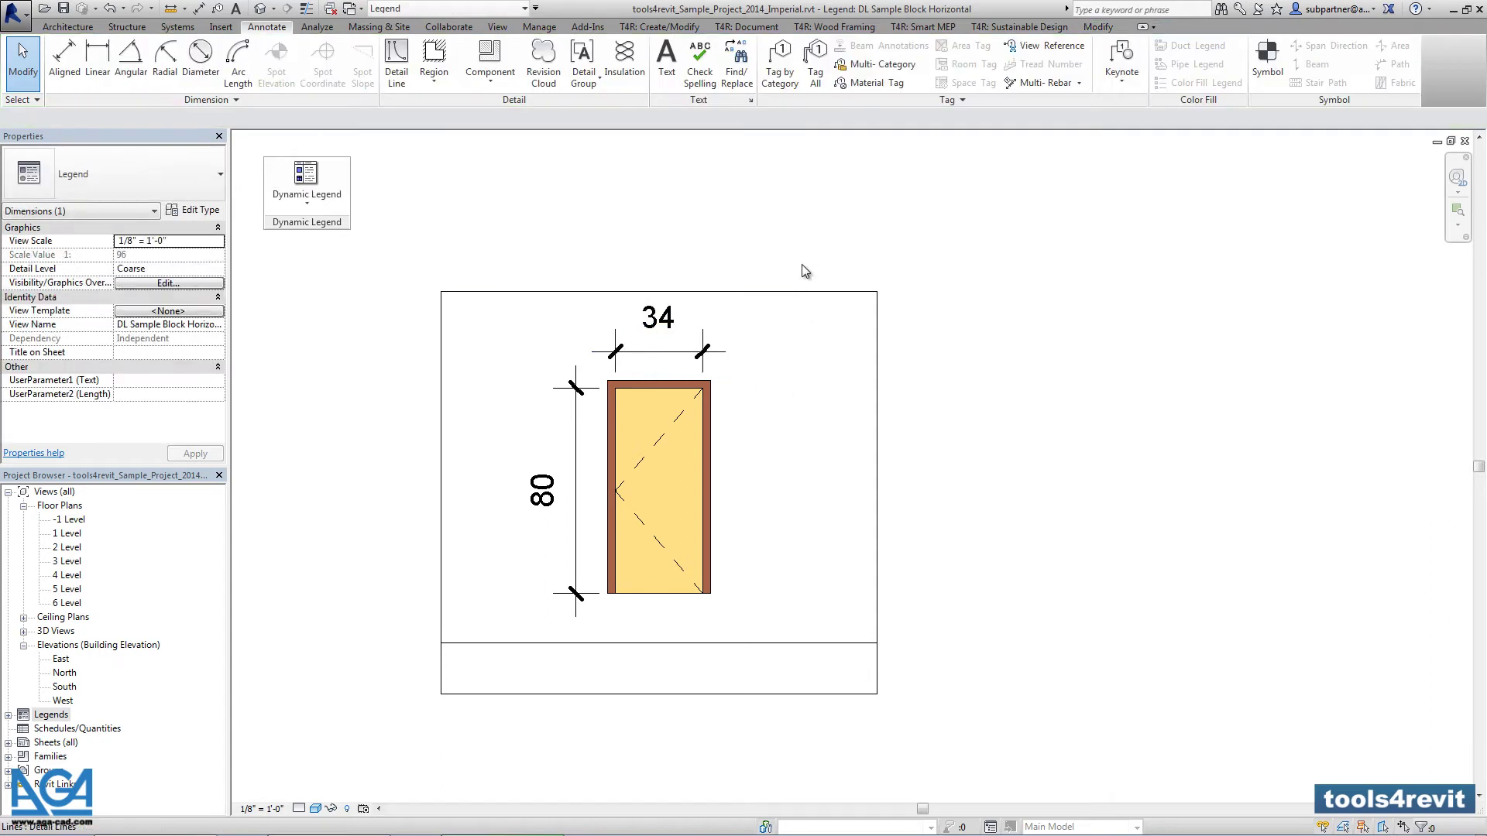
# - Place a text note reading "Paramater name" at the left end of the strip below the door
pyautogui.scroll(-2, 802, 249)
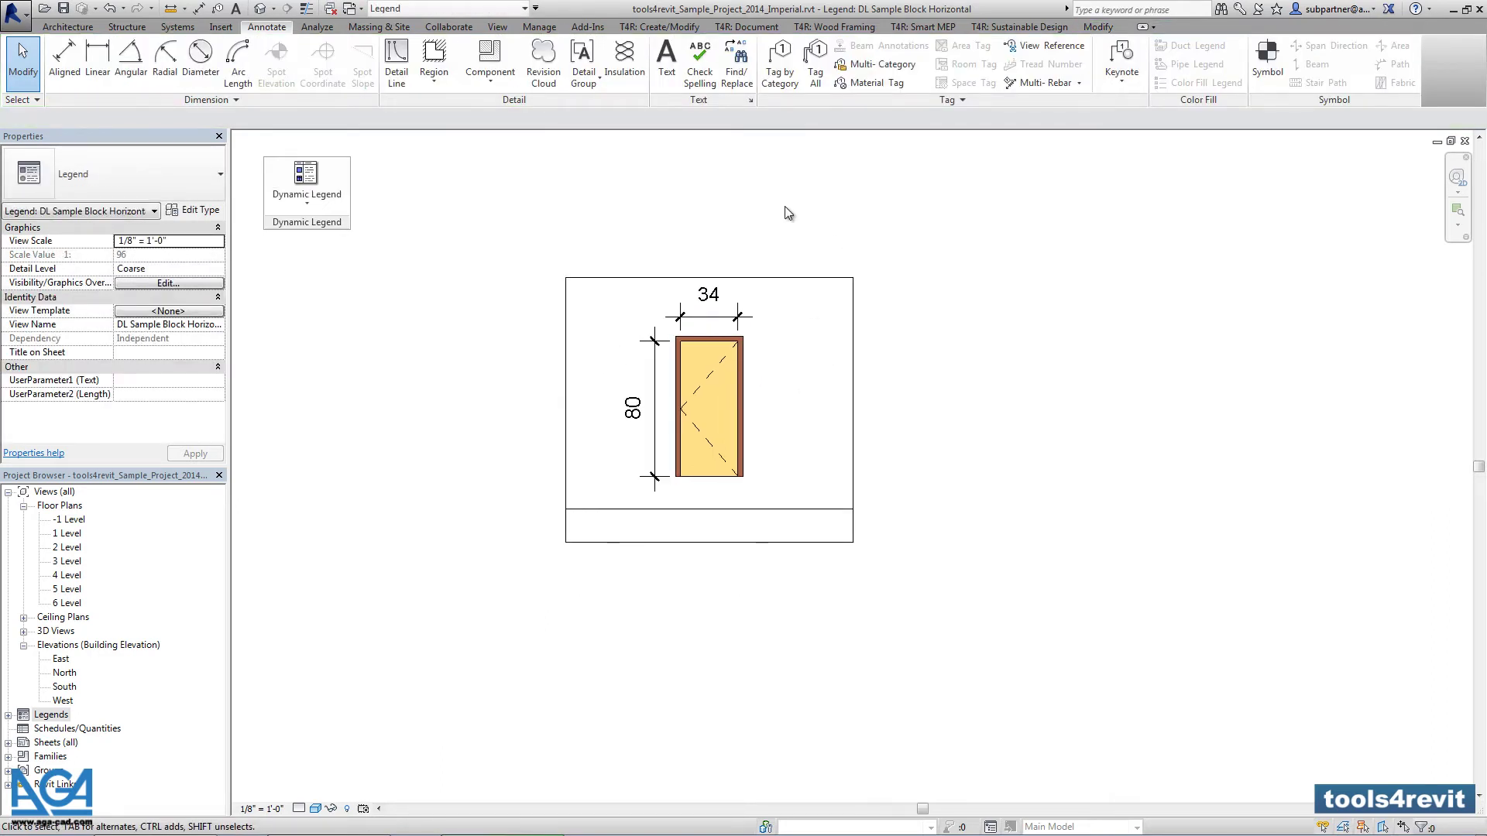
pyautogui.click(665, 60)
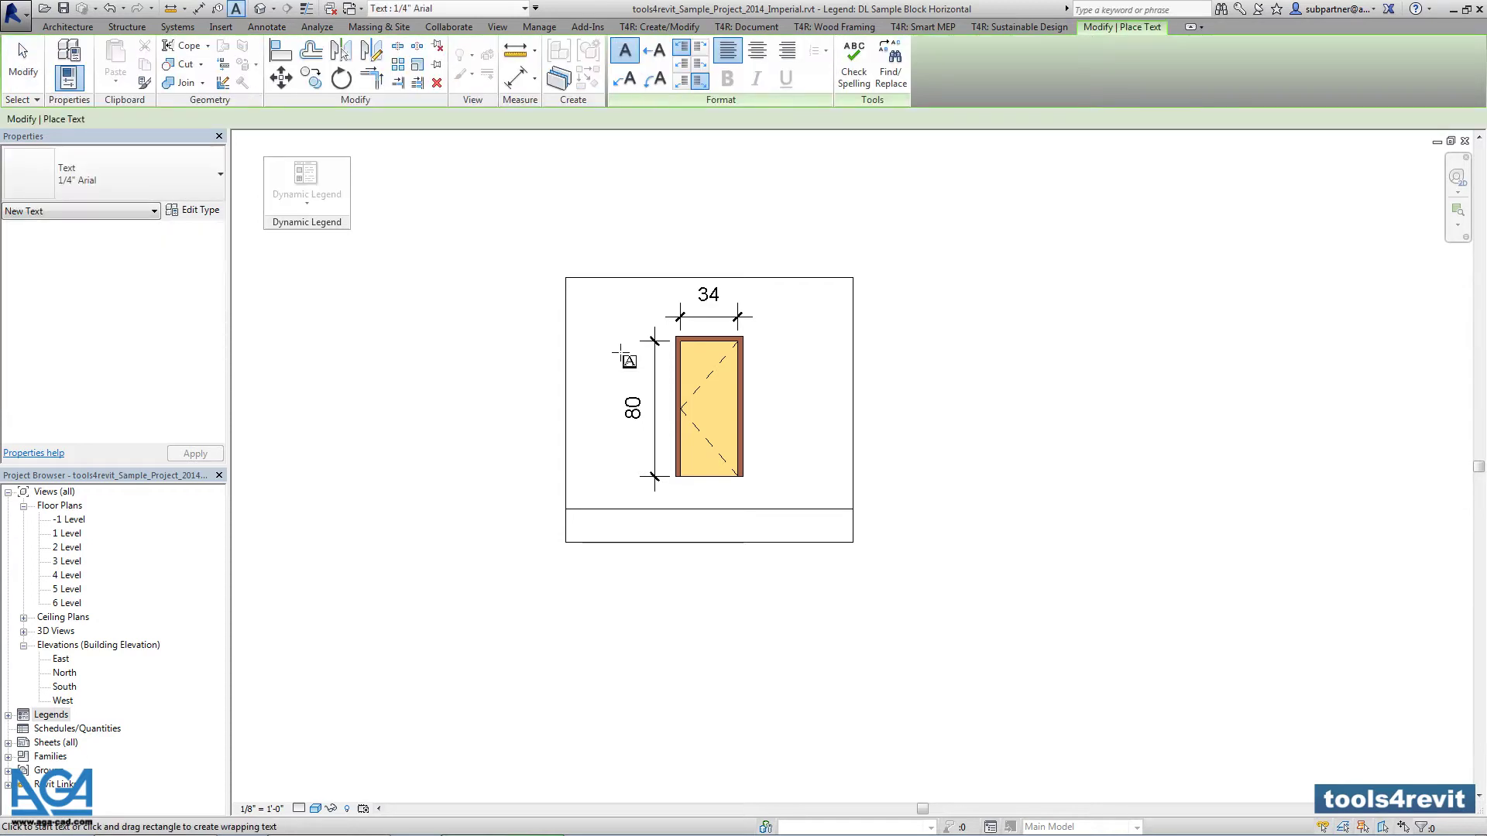
pyautogui.click(572, 519)
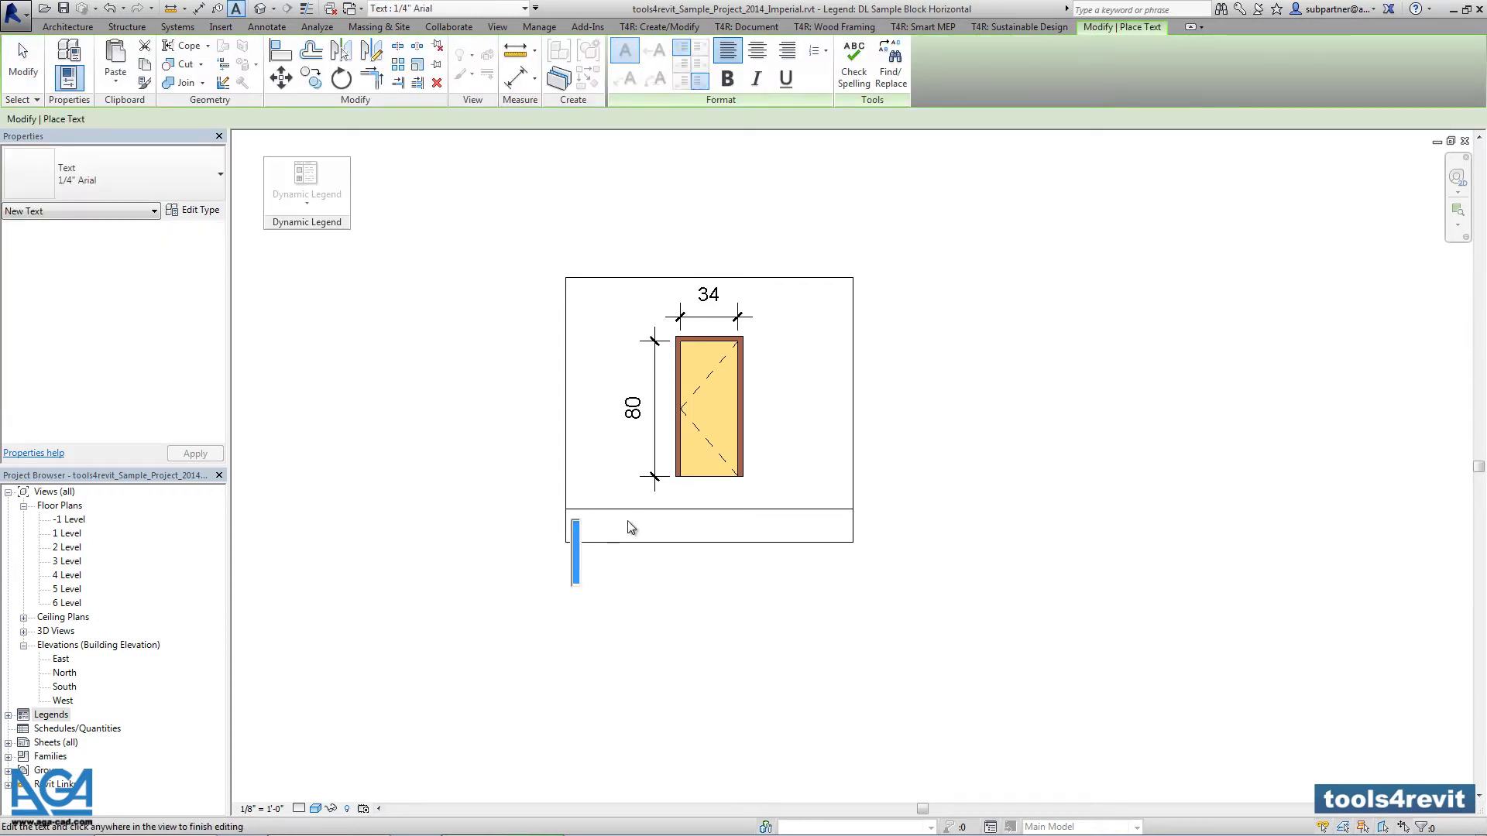
pyautogui.write('Paramat')
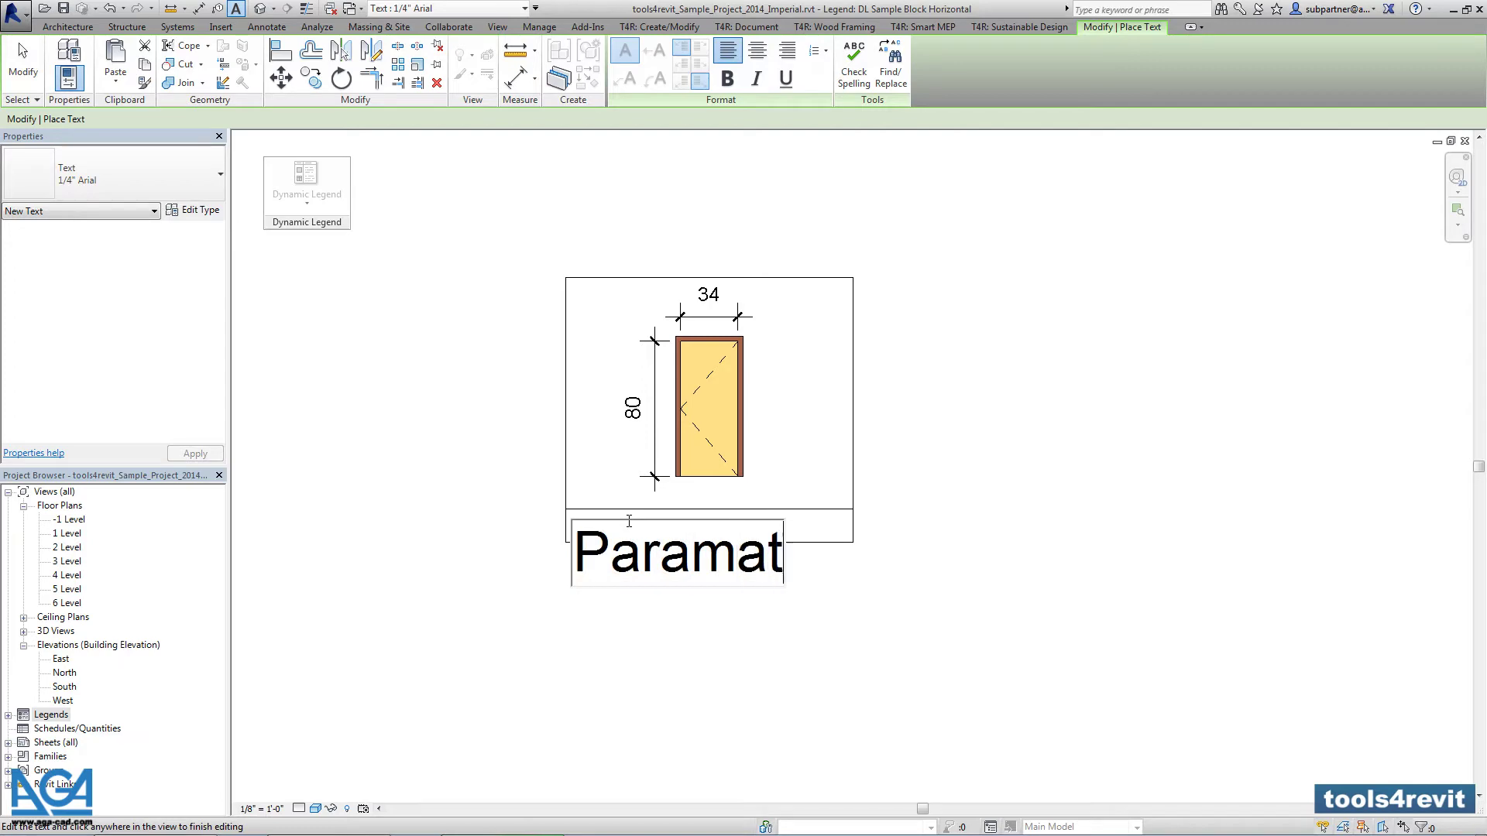
pyautogui.write('er name')
pyautogui.click(672, 695)
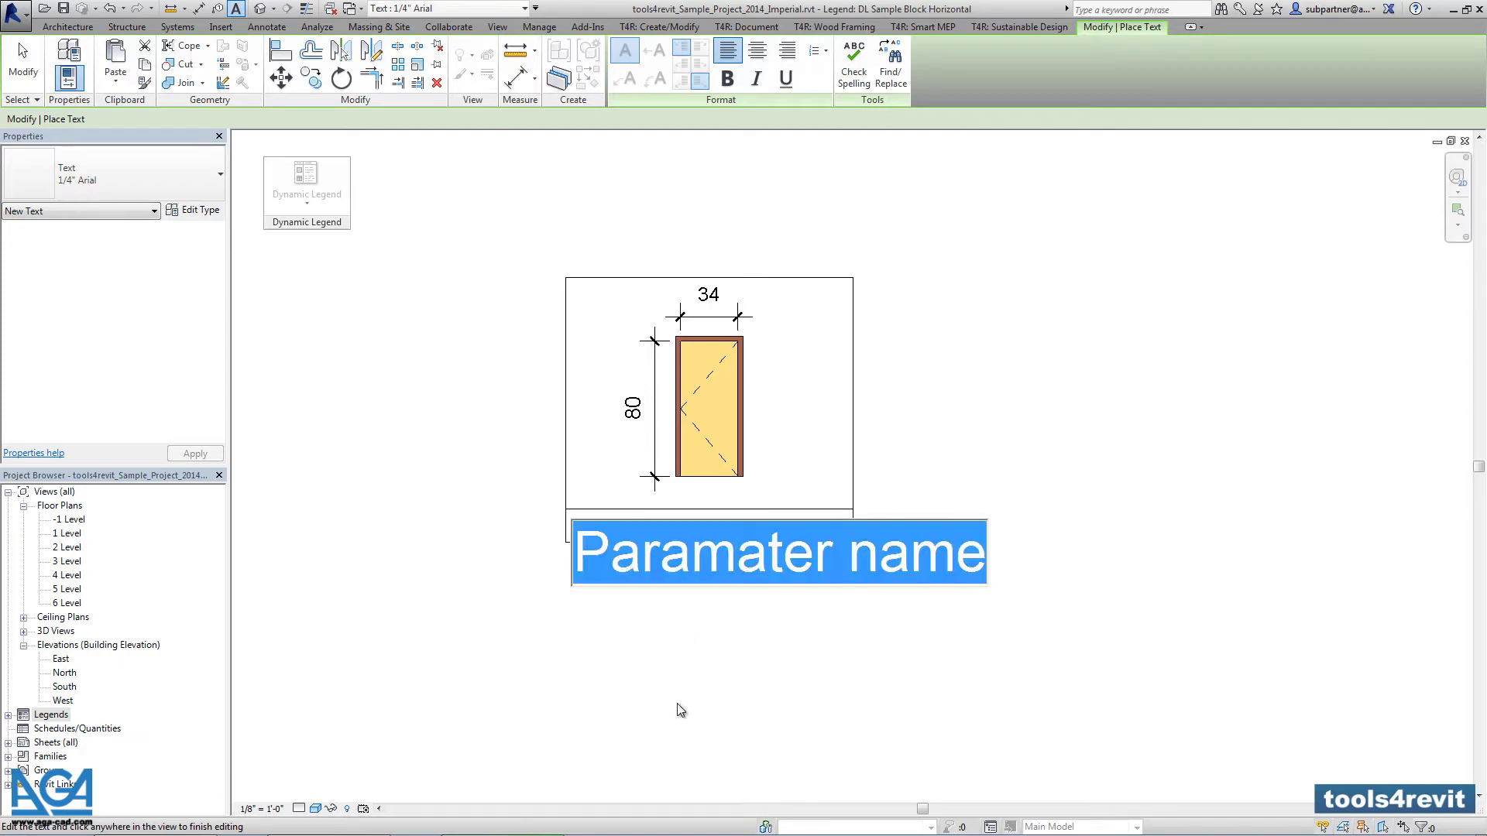
pyautogui.press('Escape')
pyautogui.press('Escape')
# - Change the "Paramater name" text note's type to 3/32" Arial so it fits the strip
pyautogui.click(666, 592)
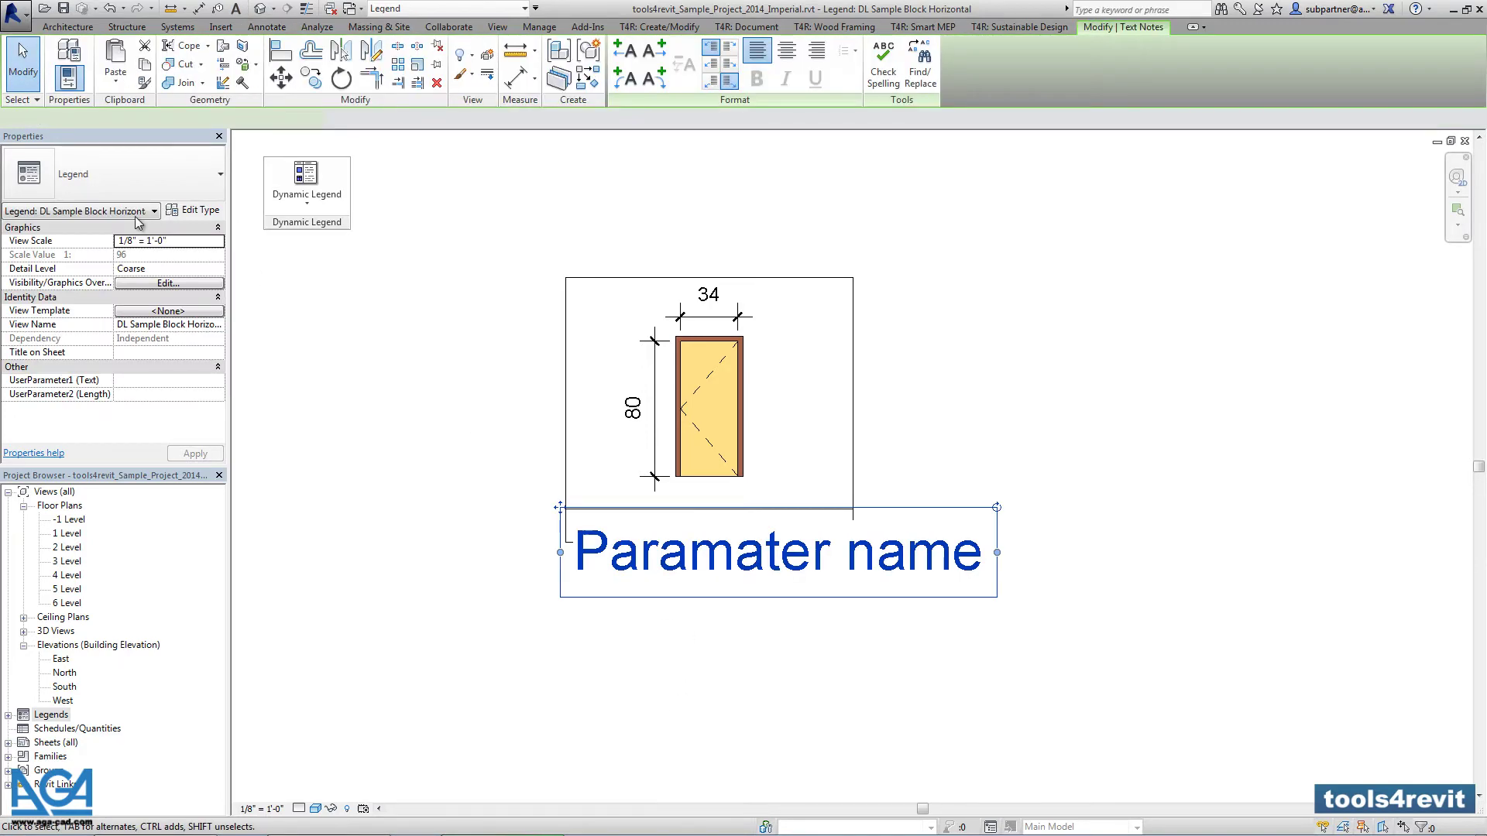
pyautogui.click(151, 178)
pyautogui.click(116, 243)
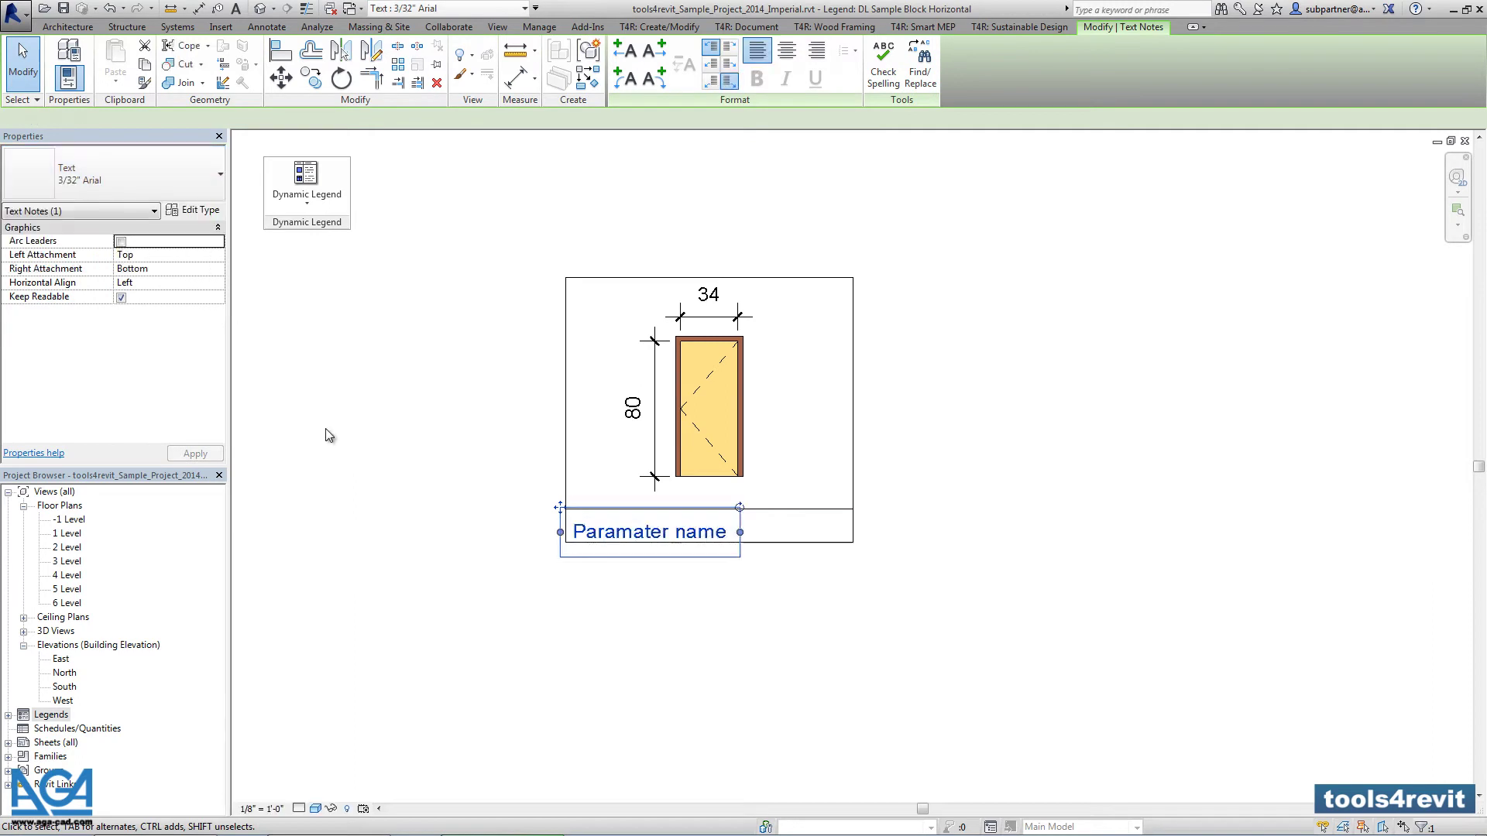
pyautogui.scroll(2, 677, 571)
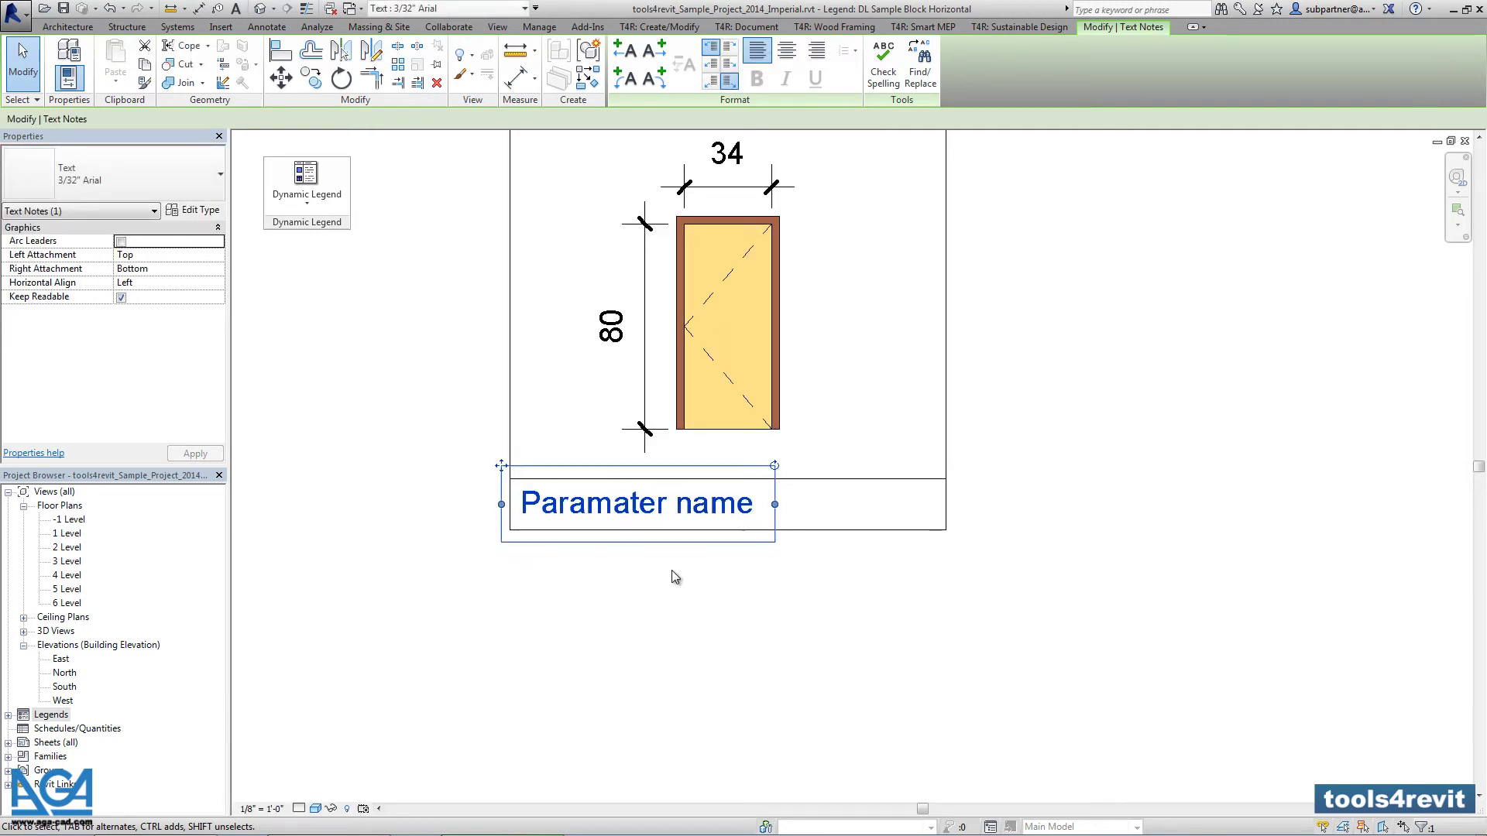
pyautogui.click(638, 577)
pyautogui.scroll(-2, 630, 577)
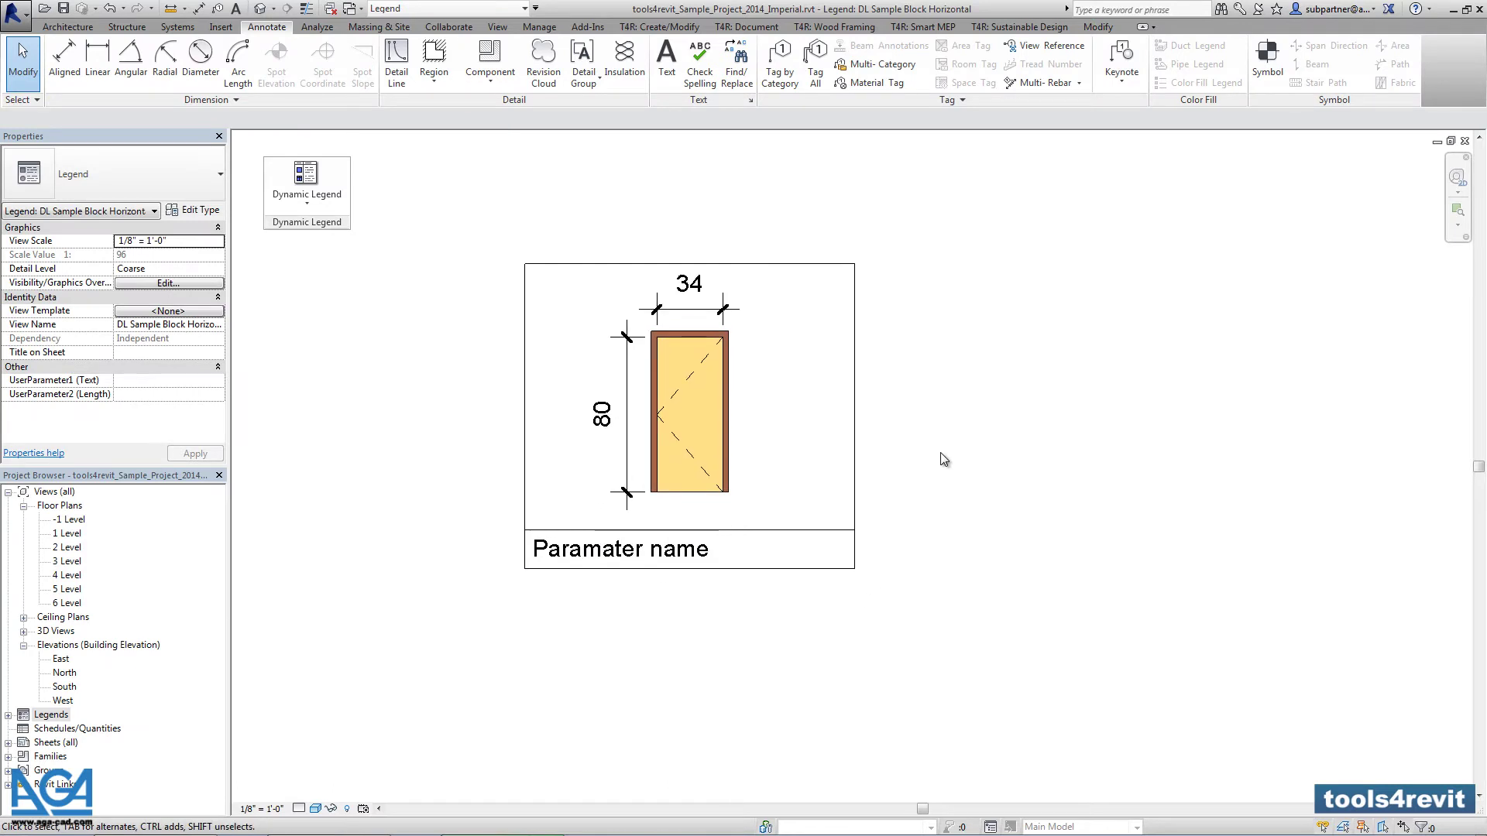
# - Place an I_SM_Legend Parameter Text : Right symbol at the right end of the strip, in line with the text note
pyautogui.click(1261, 74)
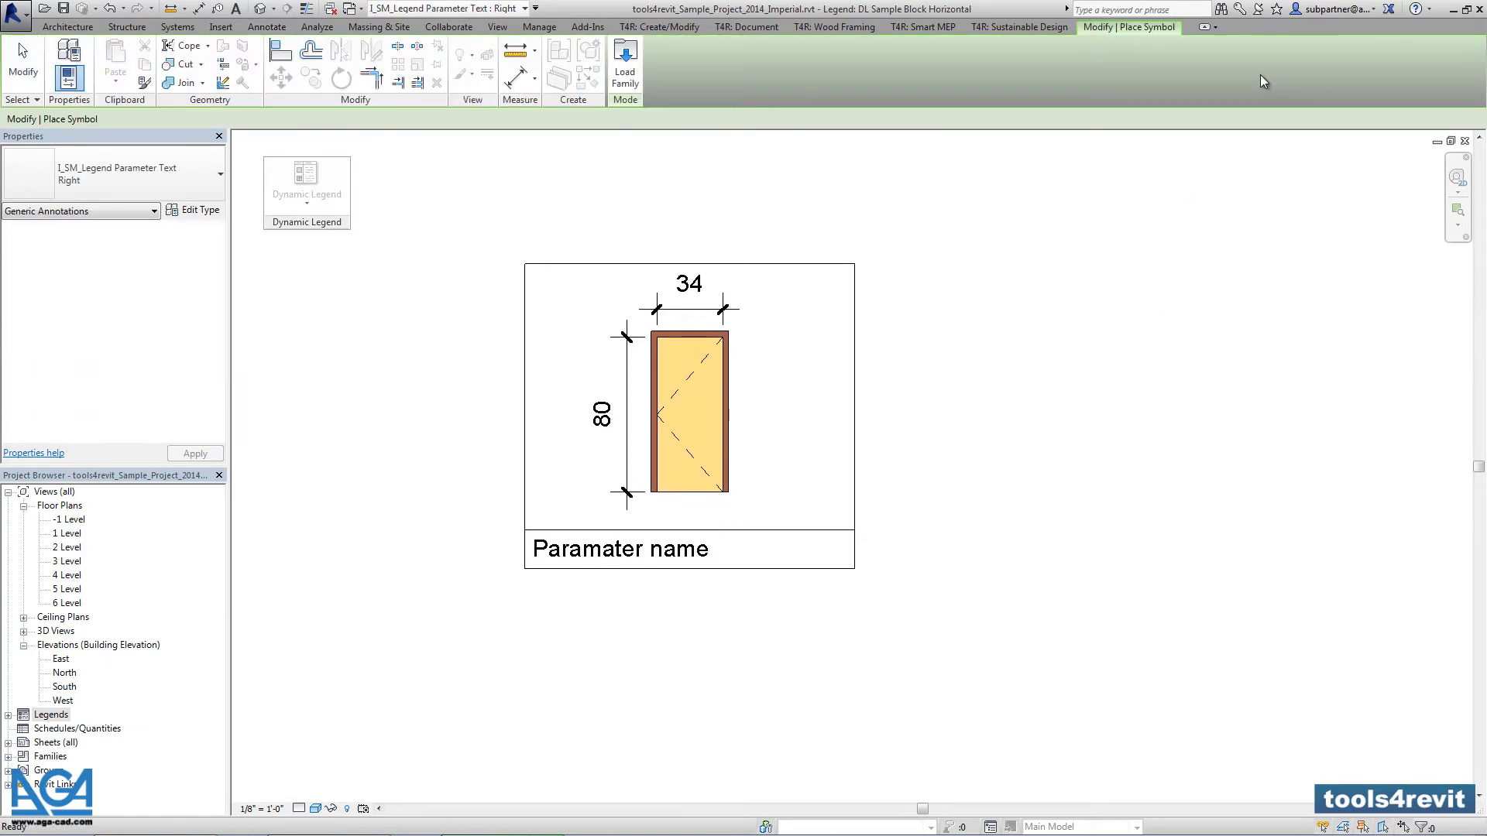
pyautogui.click(158, 175)
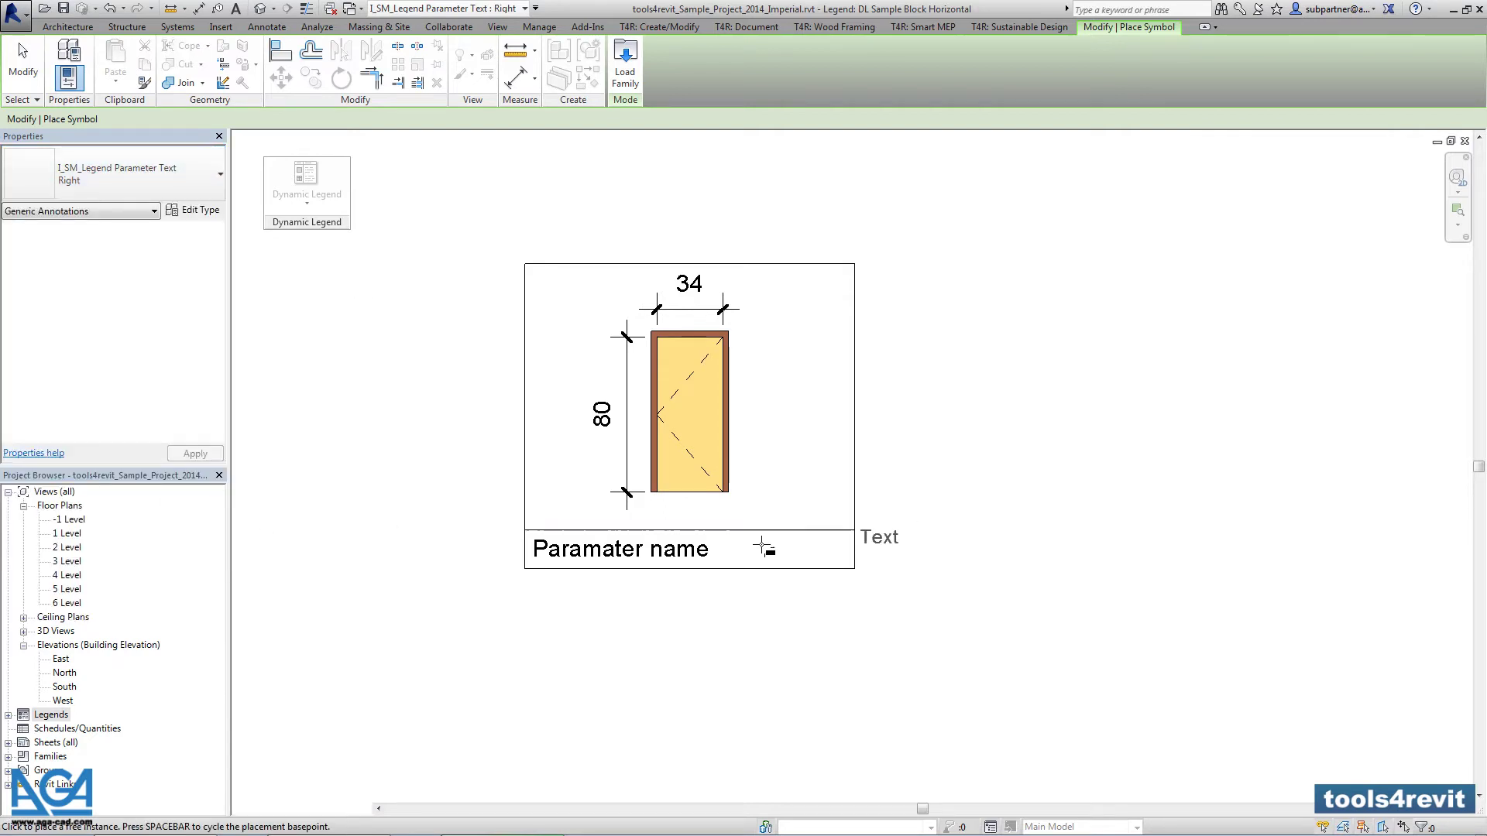
pyautogui.click(709, 550)
pyautogui.press('Escape')
pyautogui.press('Escape')
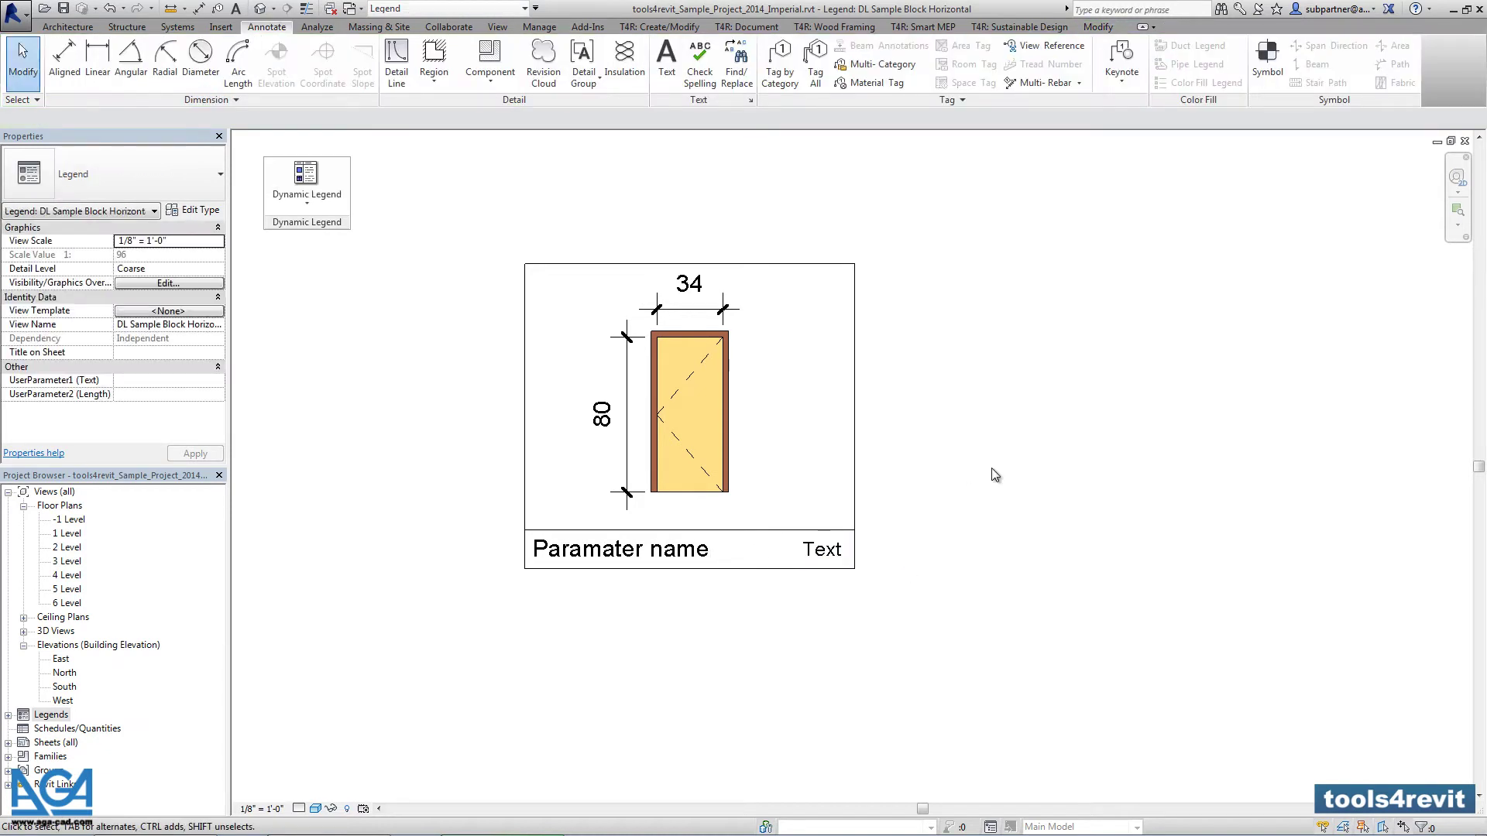
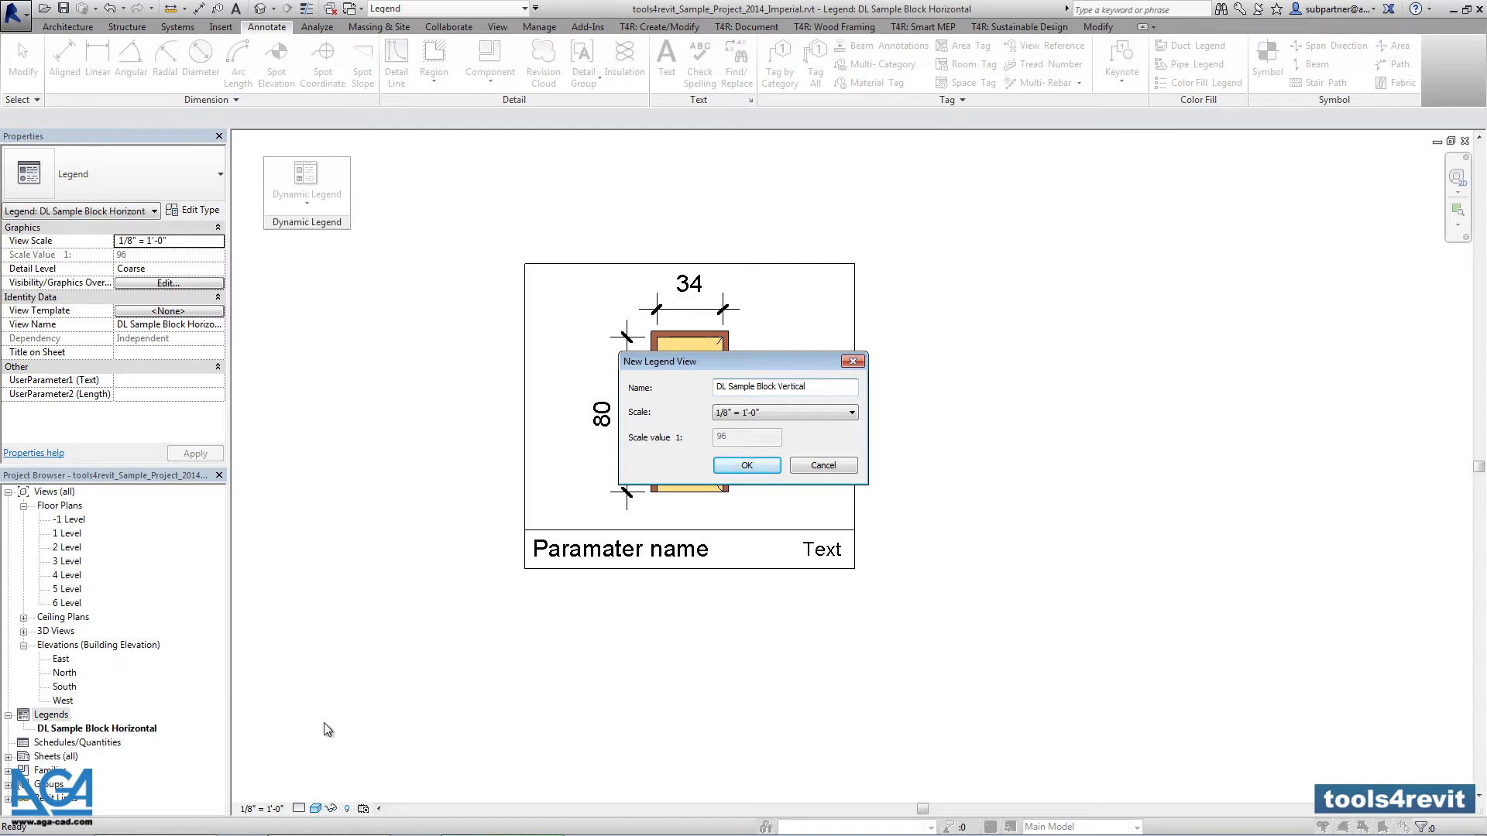
# - Create the DL Sample Block Vertical legend view at 1/8" = 1'-0" and draw a 30 by 20 rectangle of detail lines
pyautogui.click(774, 468)
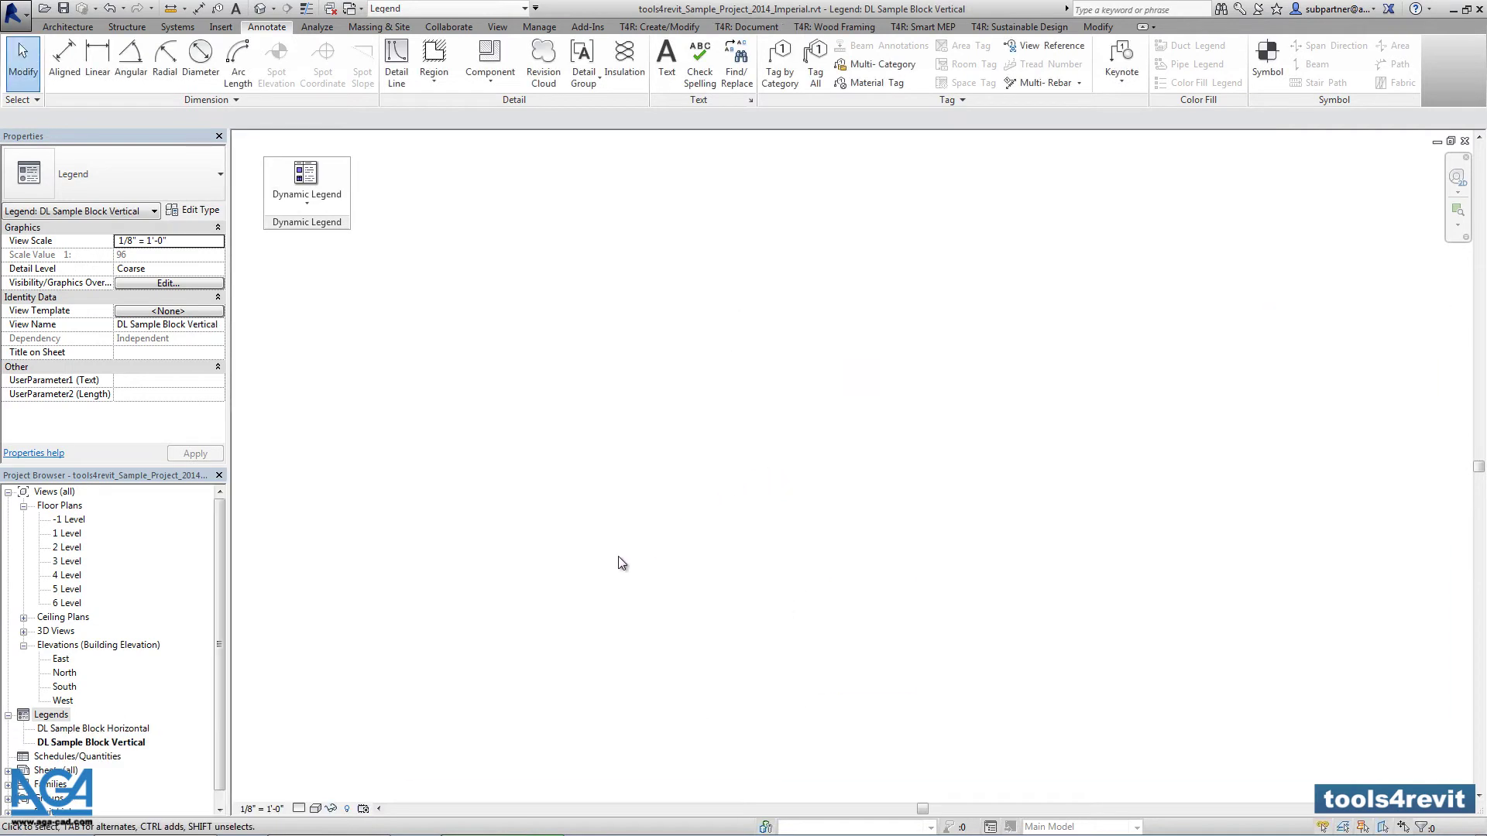
pyautogui.click(397, 75)
pyautogui.click(516, 377)
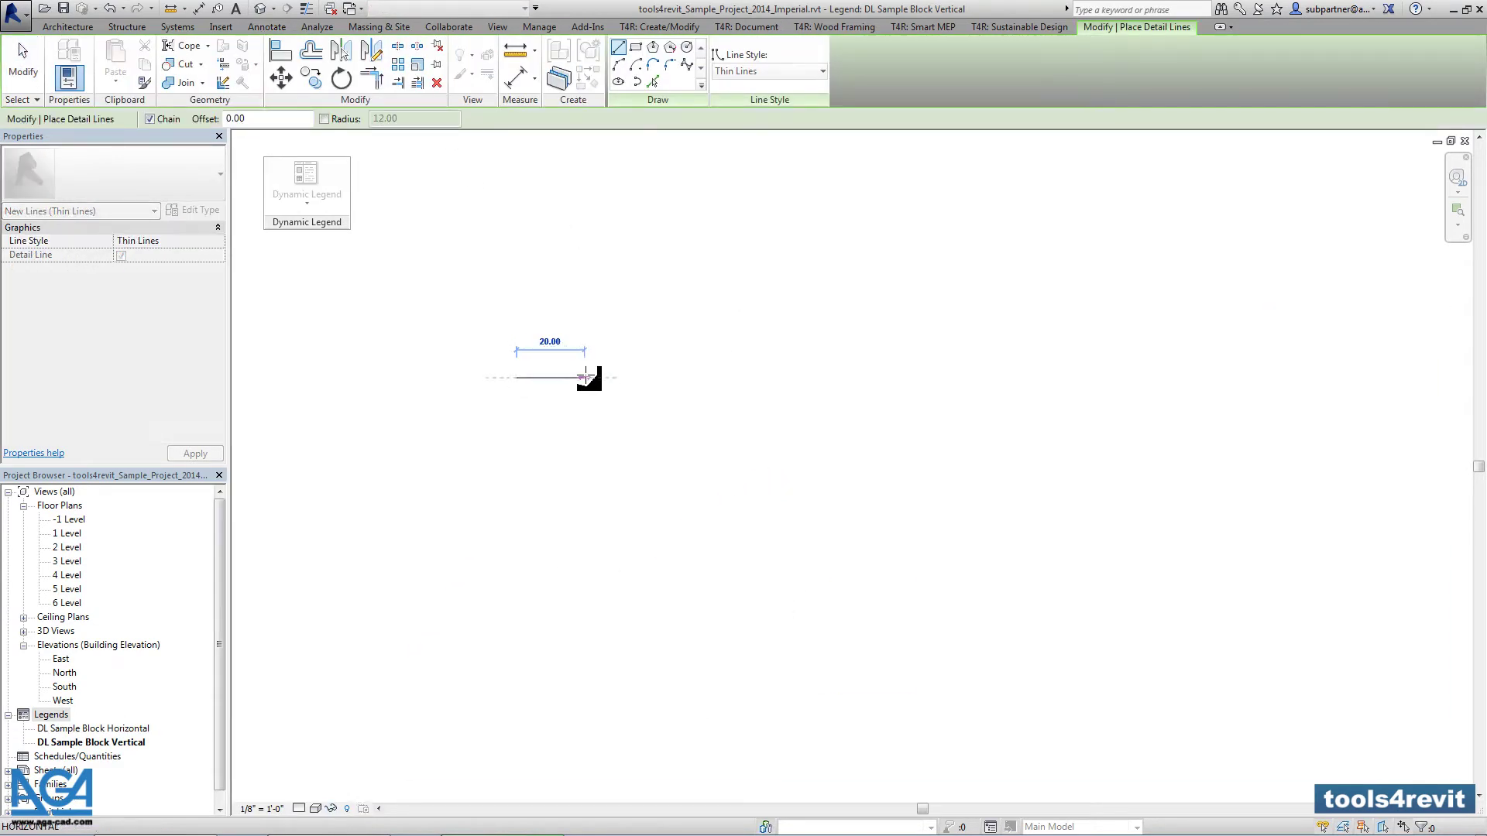
pyautogui.write('30')
pyautogui.press('Return')
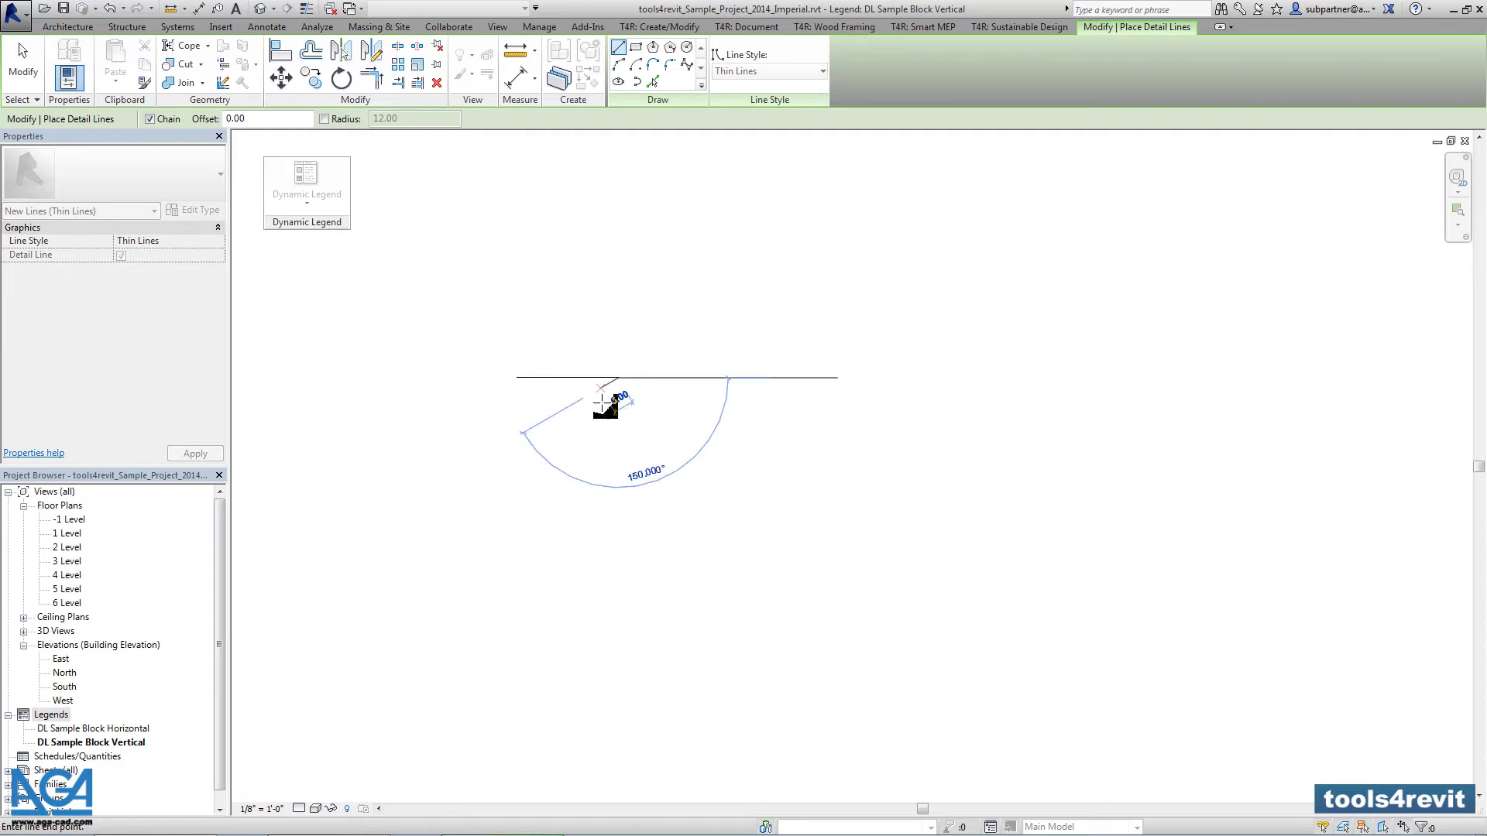
pyautogui.click(618, 445)
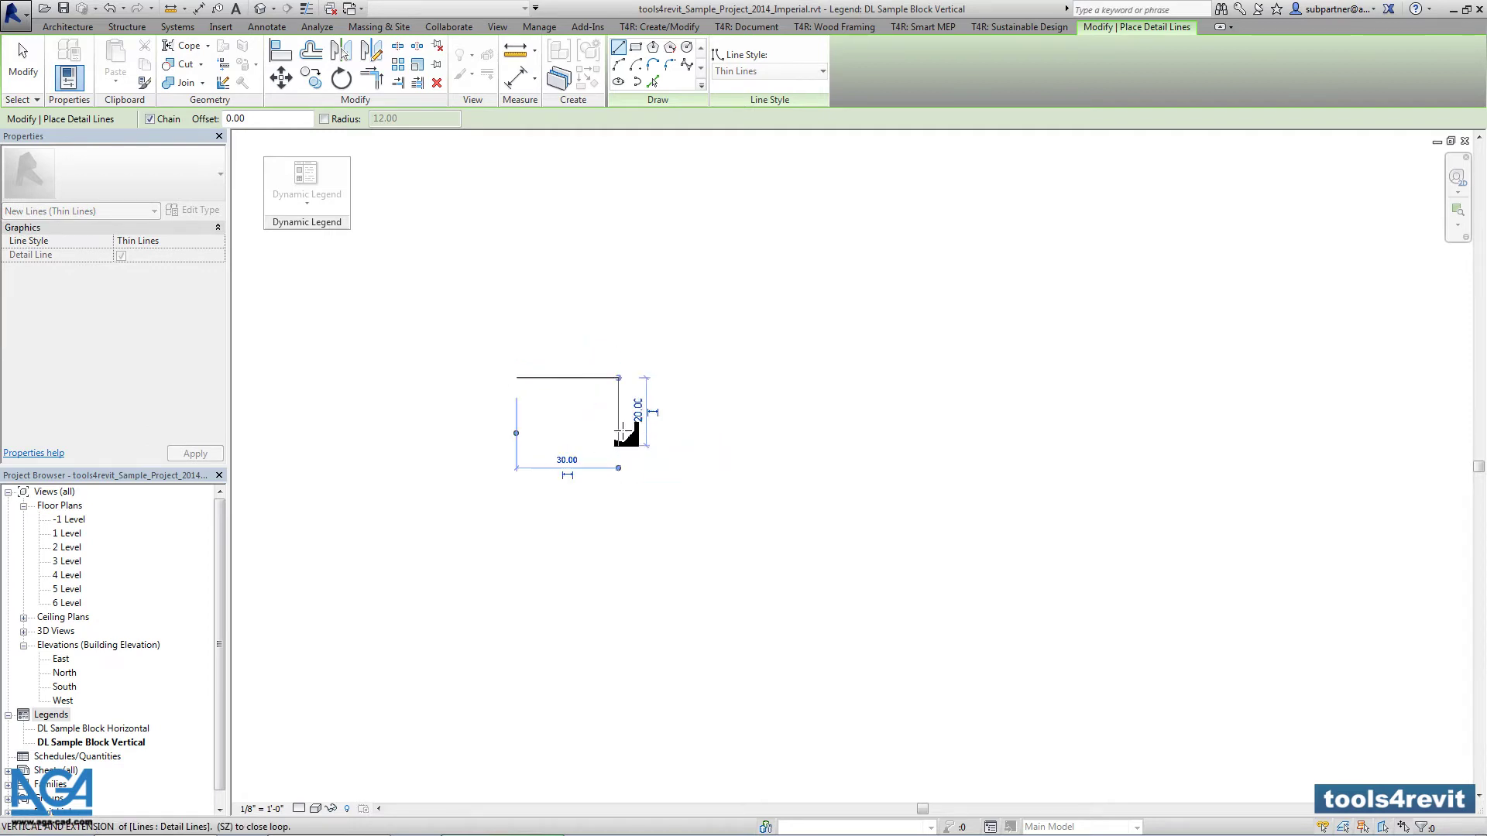
pyautogui.click(516, 445)
pyautogui.click(516, 377)
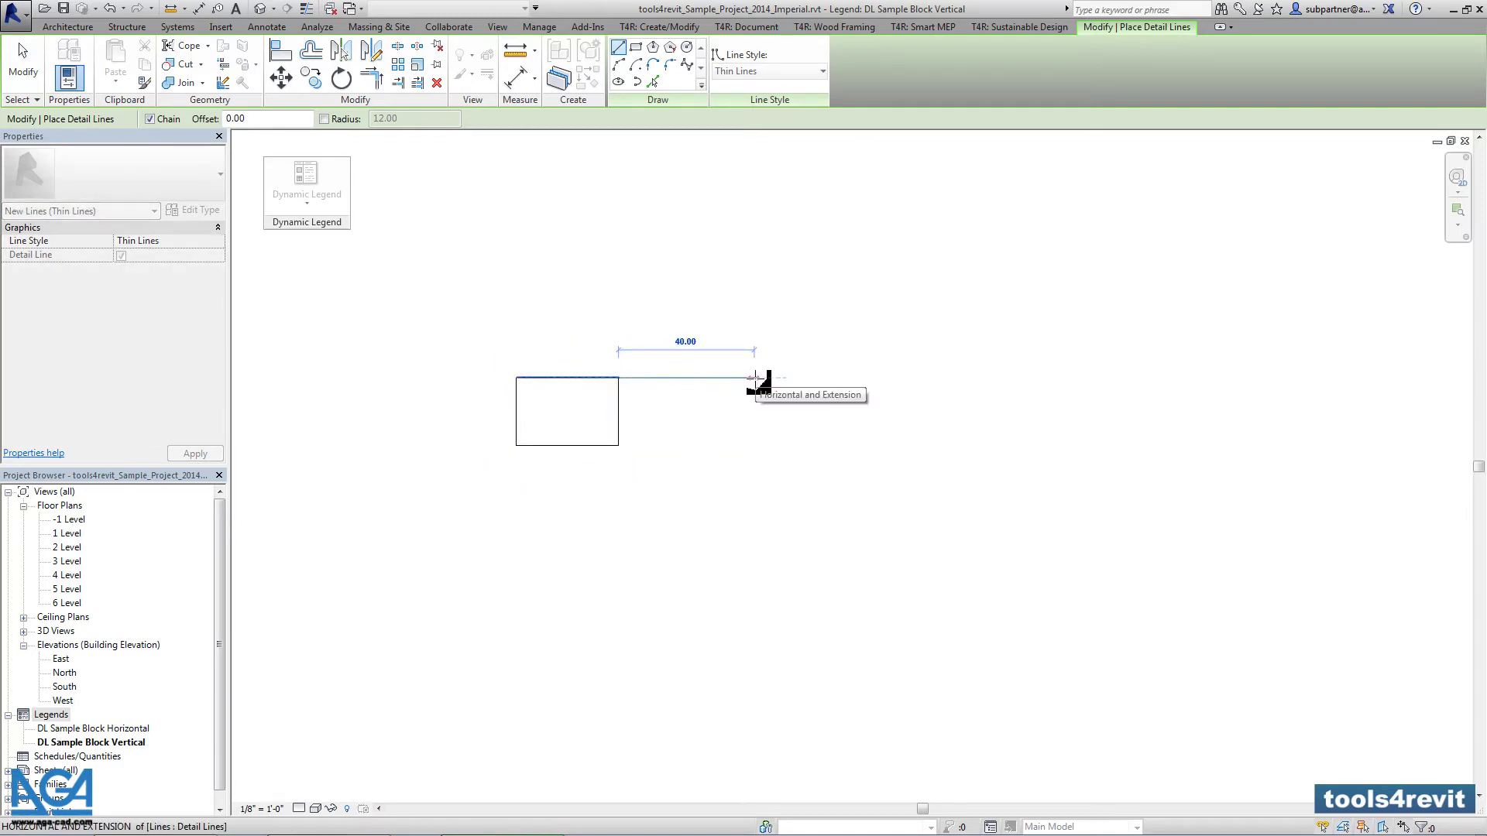
# - Complete a 115 by 20 rectangle of detail lines adjoining the right side of the 30 by 20 rectangle
pyautogui.write('115')
pyautogui.press('Return')
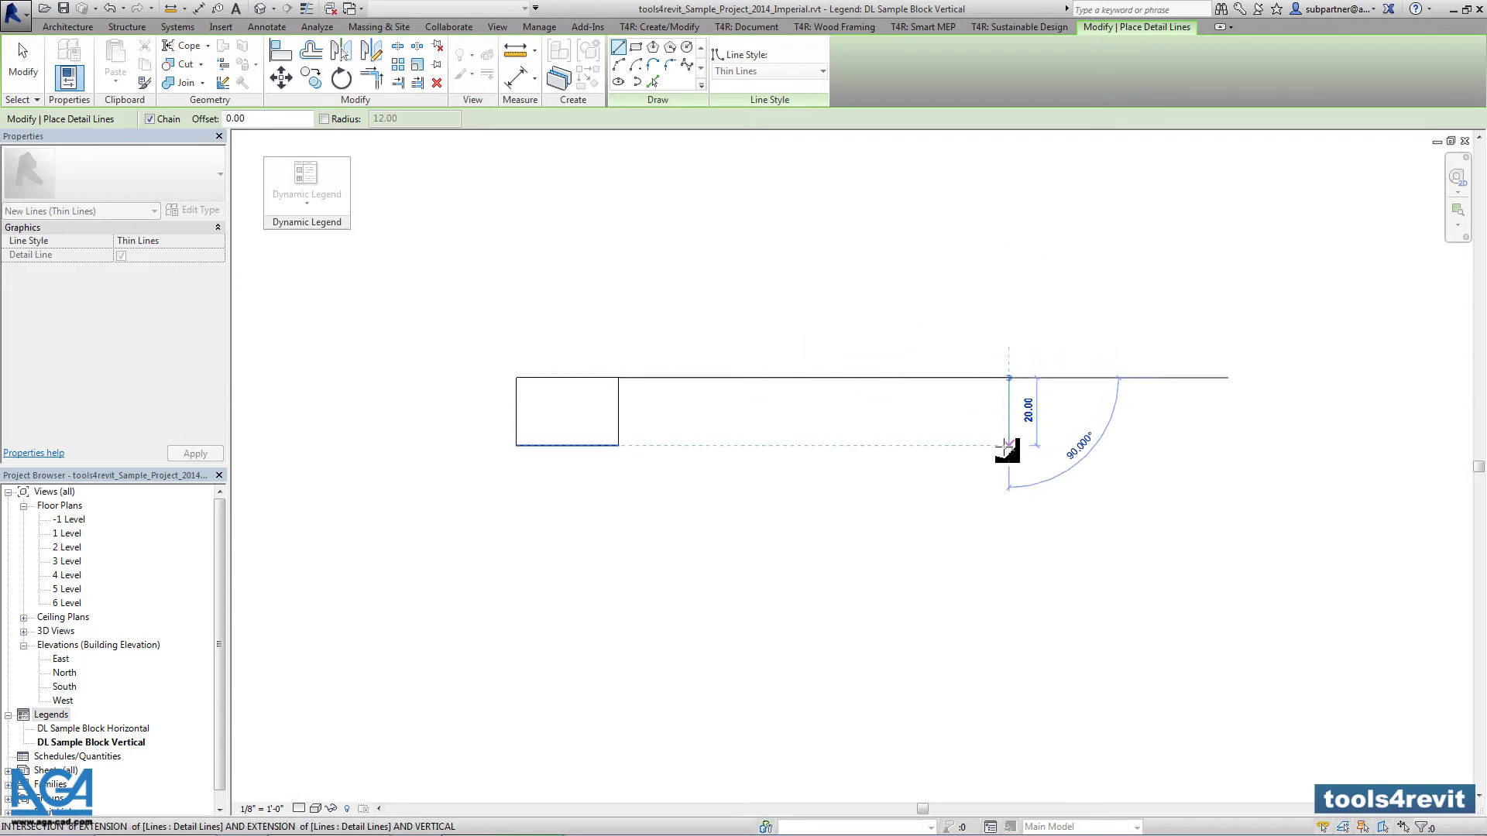
pyautogui.click(1008, 445)
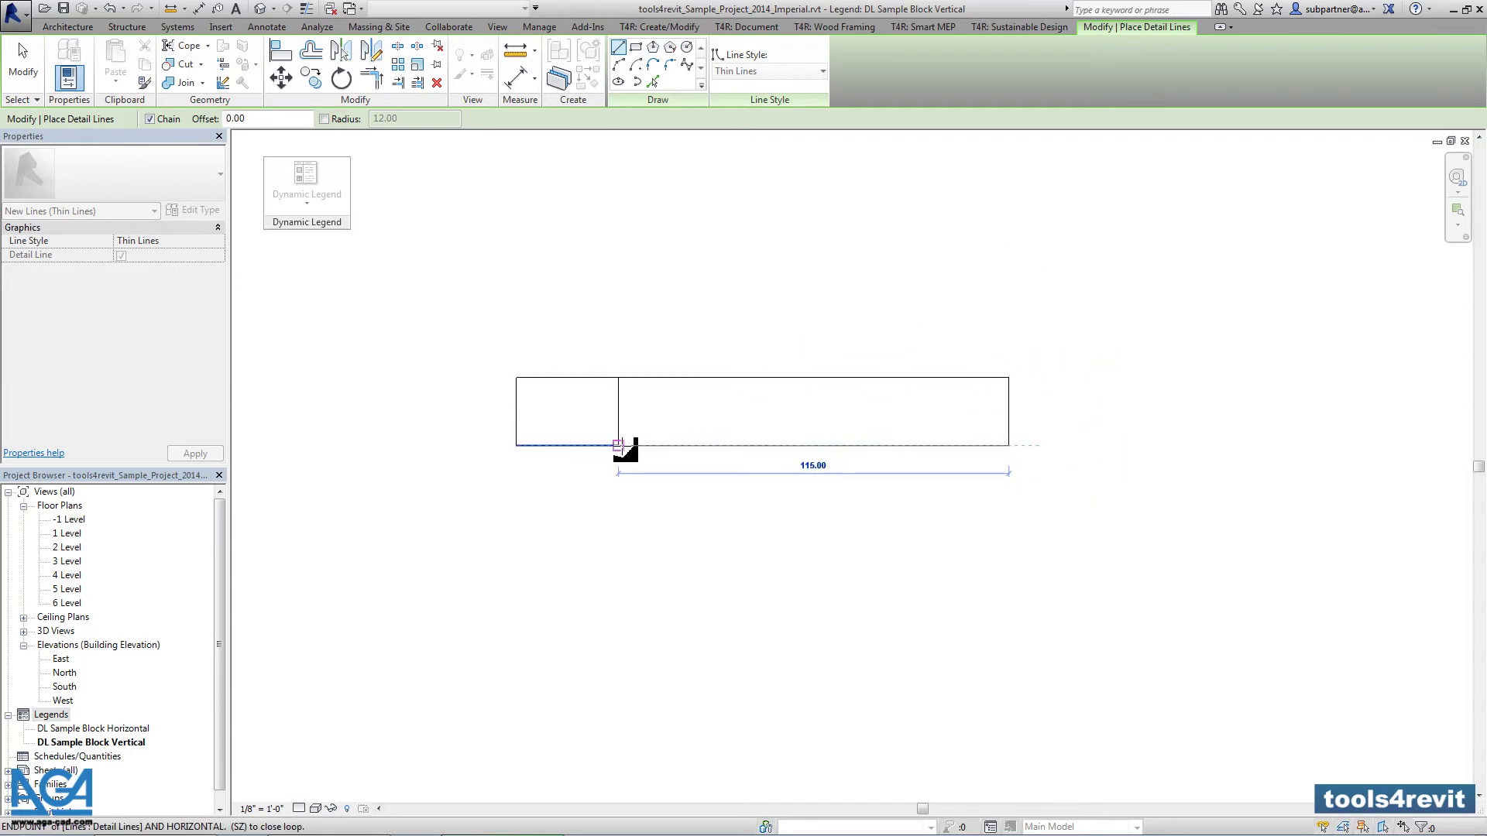
pyautogui.click(618, 445)
pyautogui.press('Escape')
# - Draw an 80 by 20 rectangle of detail lines adjoining the right side of the 115-wide rectangle
pyautogui.click(1008, 377)
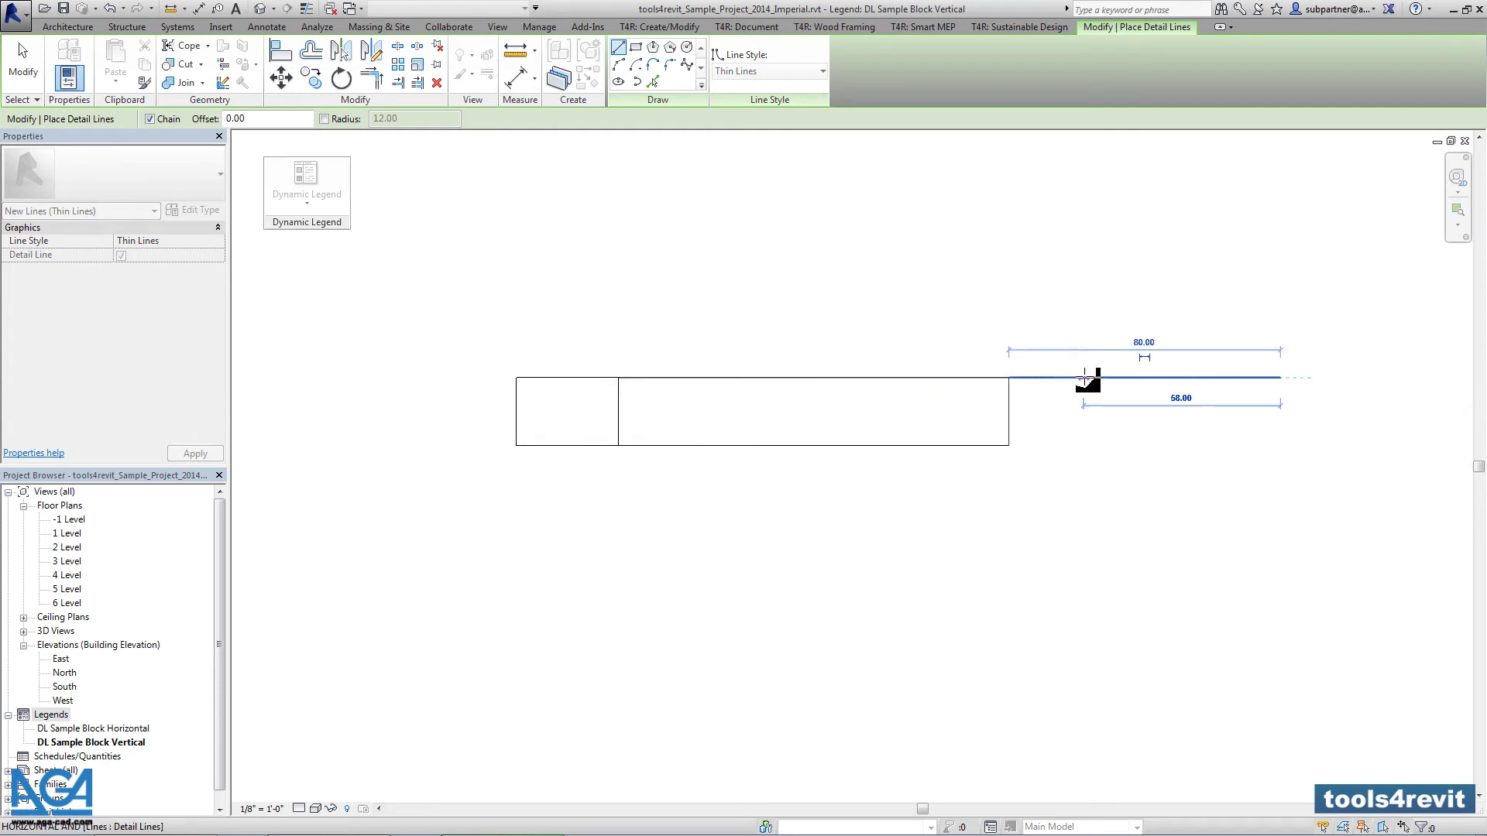
pyautogui.click(1280, 377)
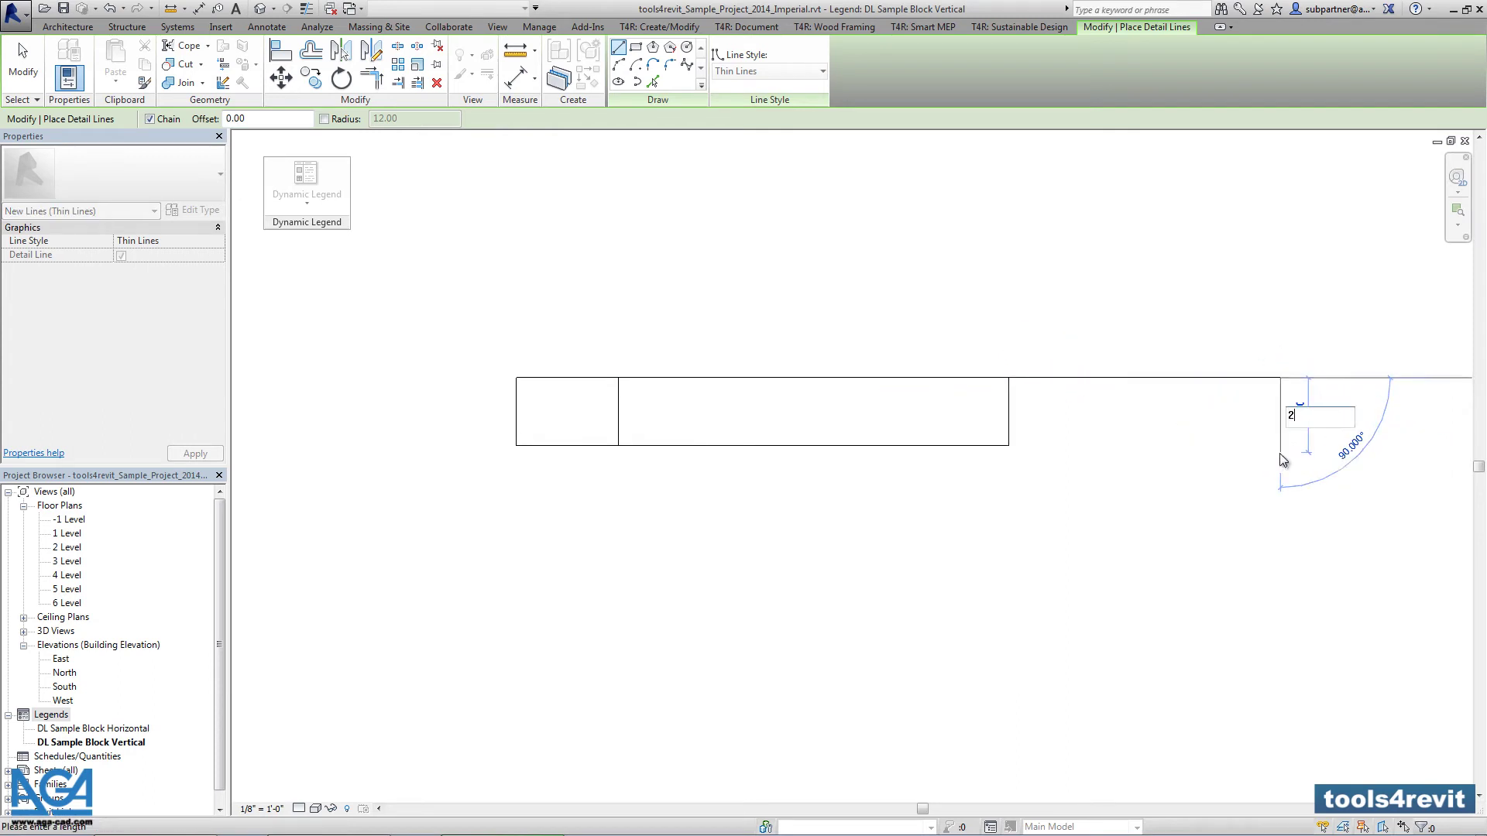
pyautogui.click(1280, 445)
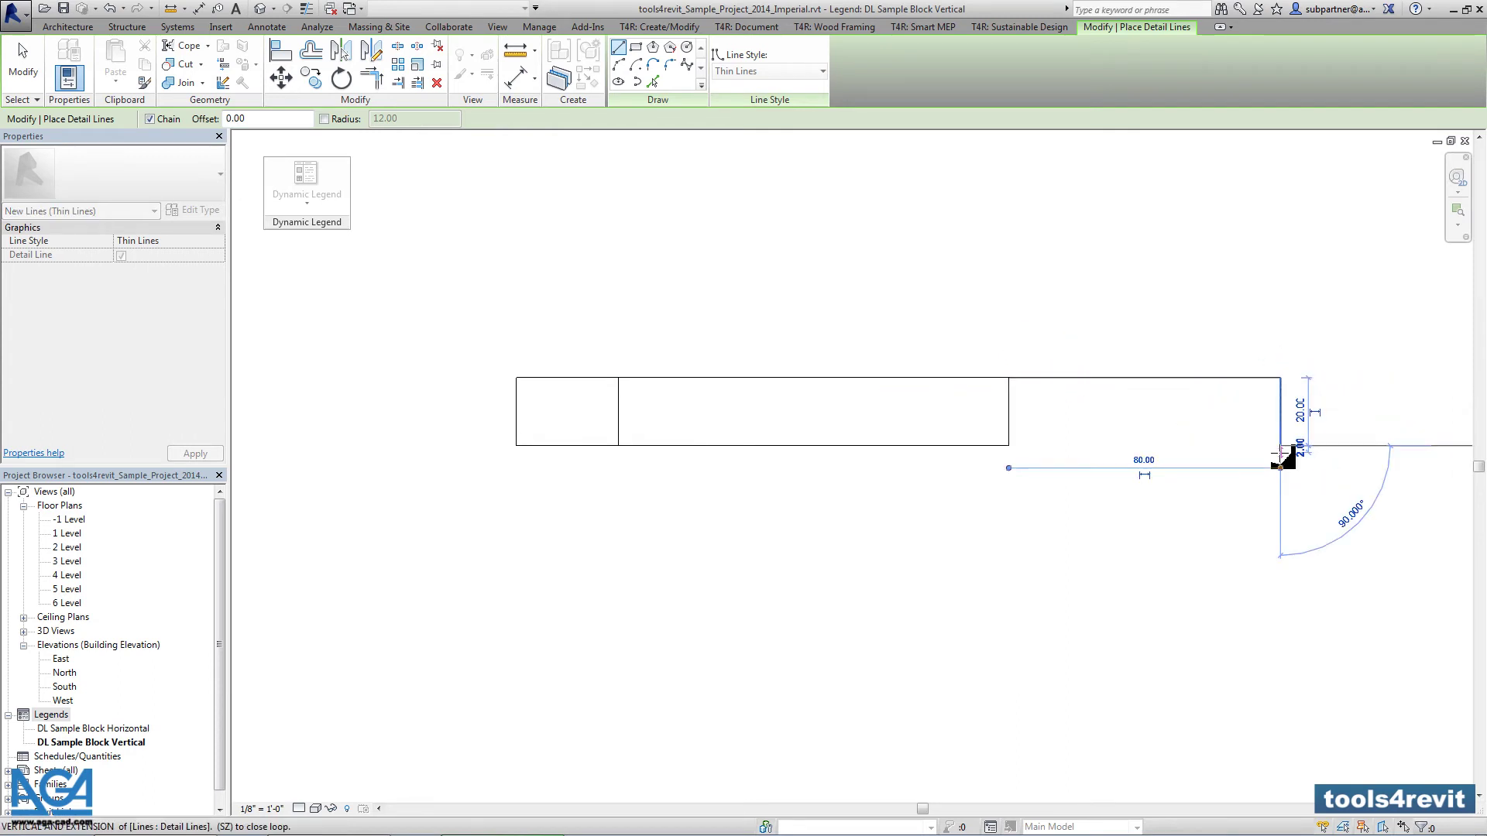
pyautogui.click(1008, 445)
pyautogui.press('Escape')
# - Draw a 120-long vertical detail line down from the lower-left corner of the 30-wide header cell
pyautogui.scroll(-3, 666, 299)
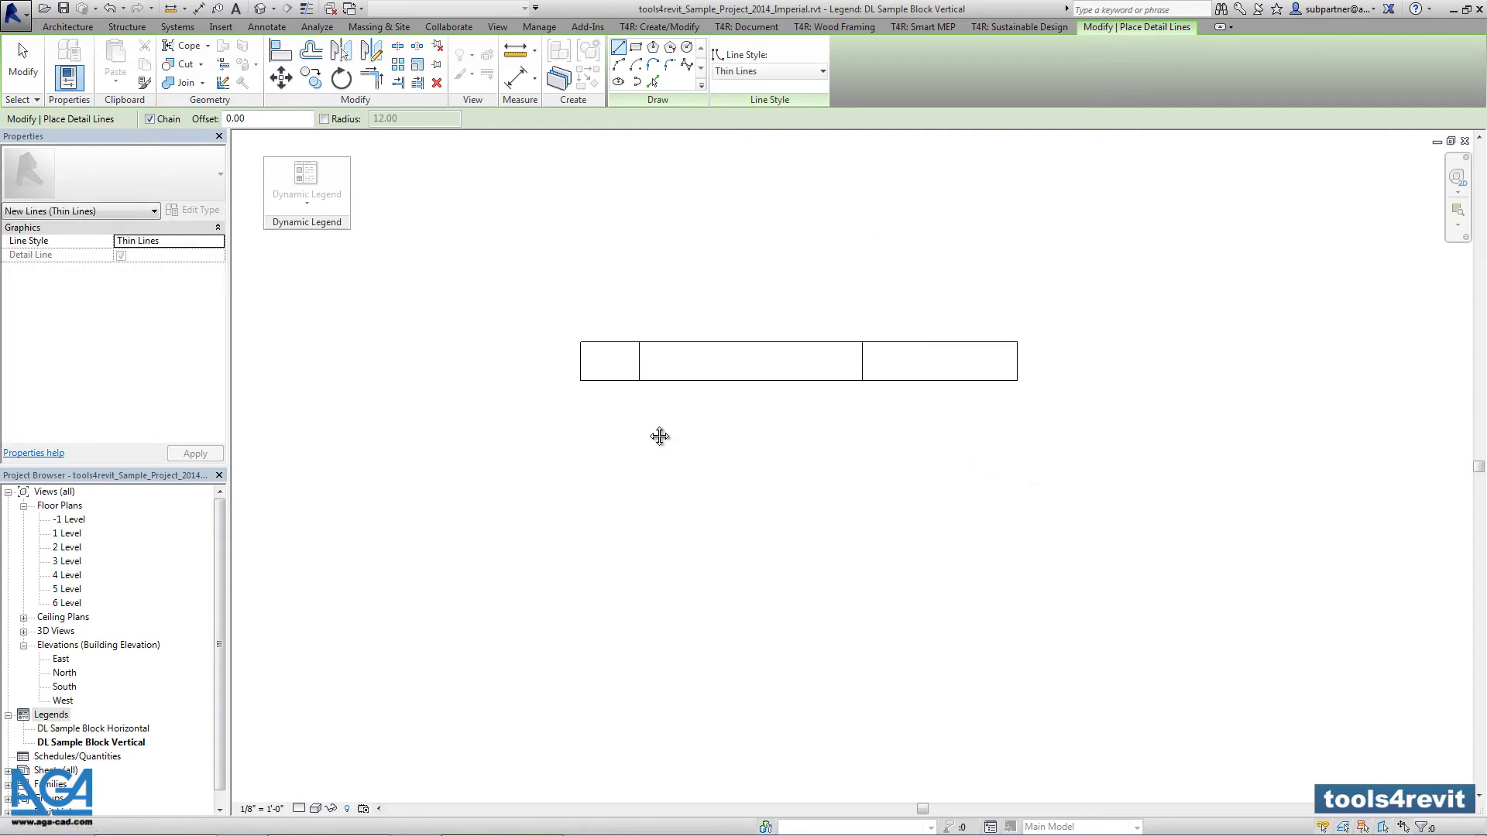
pyautogui.moveTo(661, 435); pyautogui.dragTo(638, 393, button='middle')
pyautogui.click(558, 338)
pyautogui.write('120')
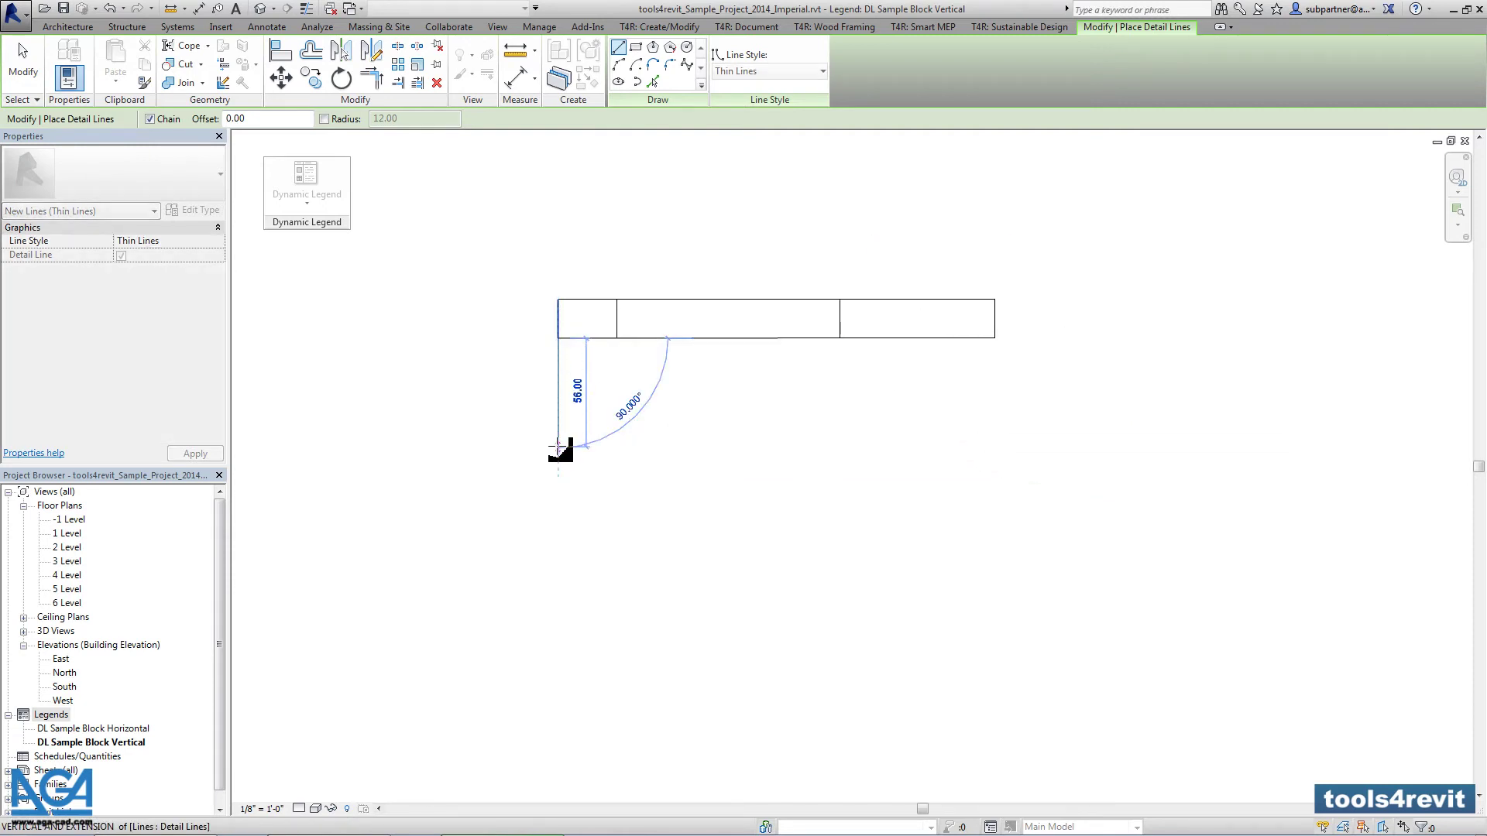
pyautogui.press('Return')
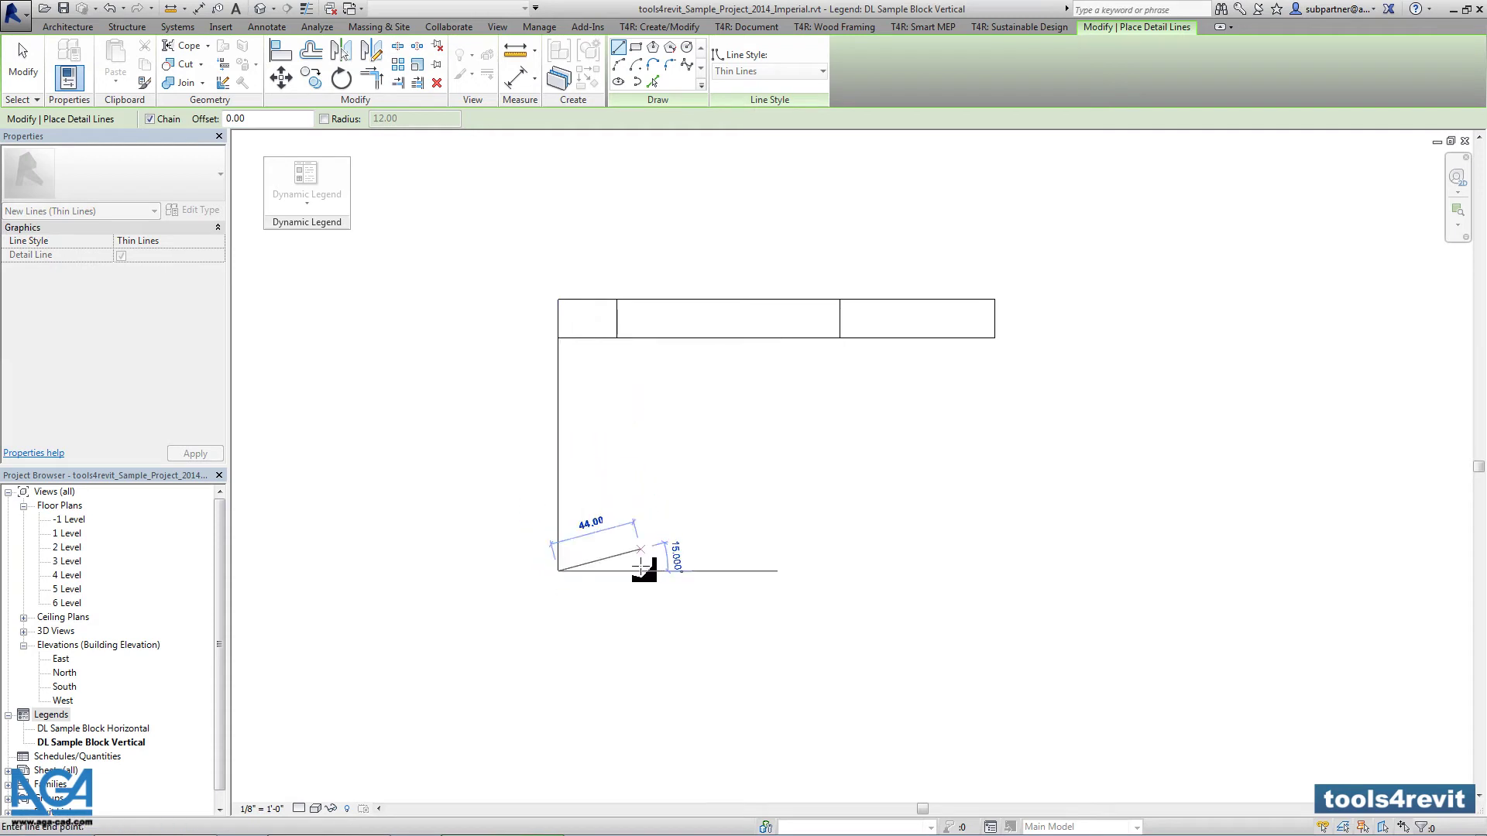
pyautogui.press('Escape')
pyautogui.press('Escape')
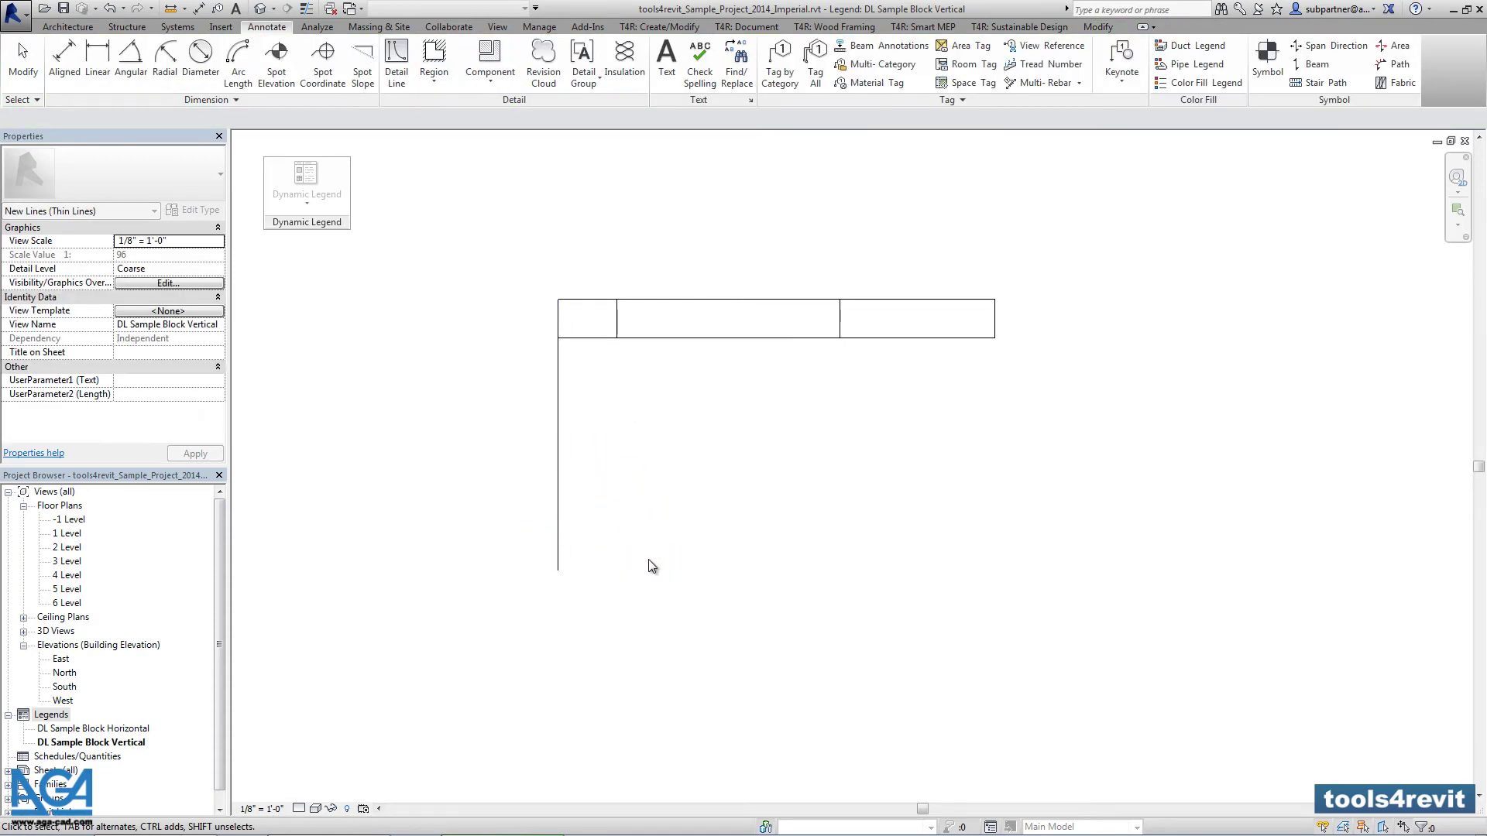
# - Draw a horizontal detail line about 20 long to the right from the lower end of the 120-long line
pyautogui.press('d')
pyautogui.press('l')
pyautogui.click(558, 571)
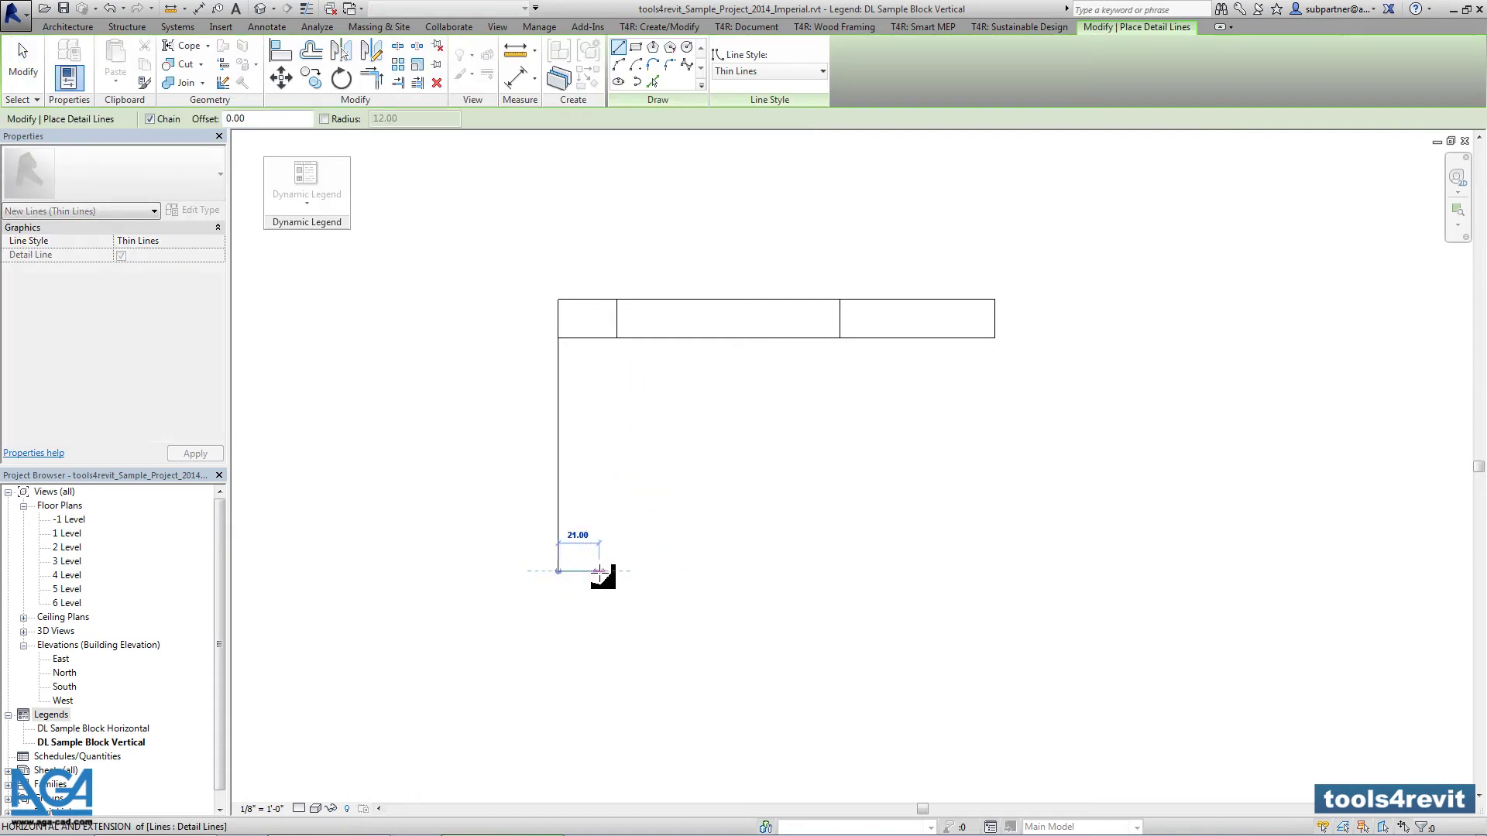
pyautogui.click(596, 571)
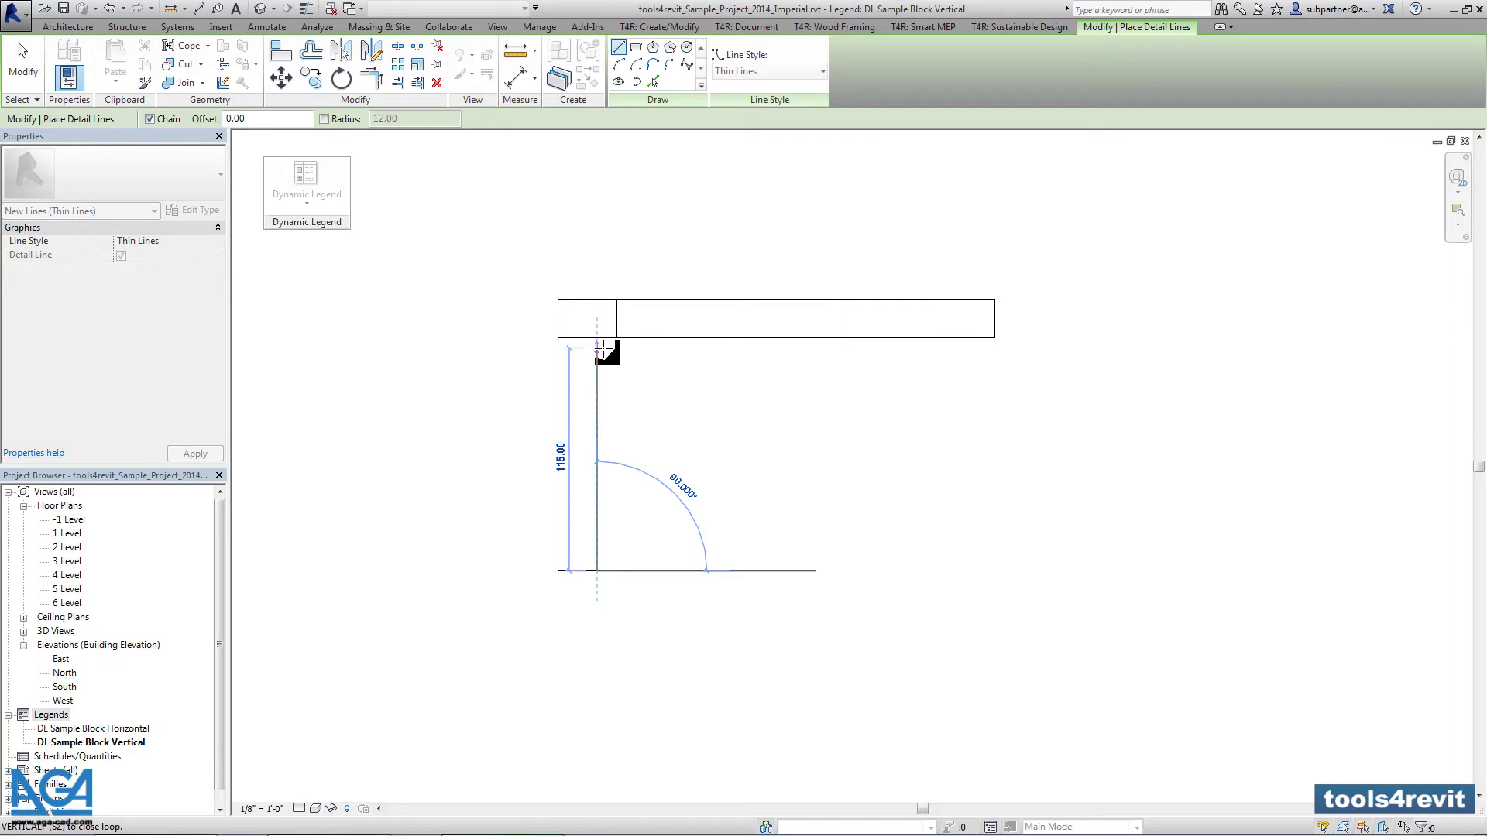
pyautogui.press('Escape')
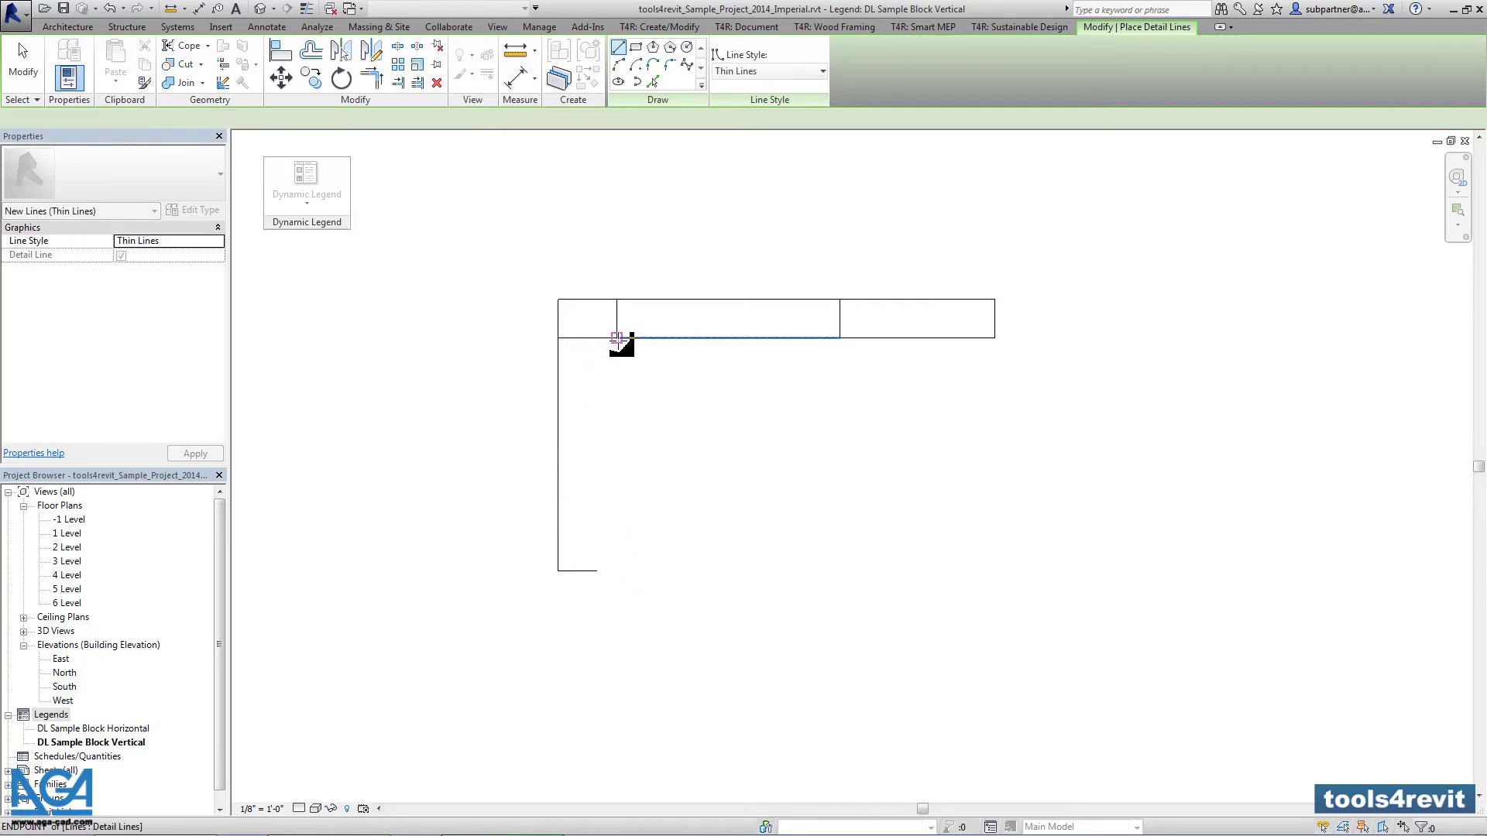
# - Draw a vertical detail line down from the first header cell's lower-right corner and trim it into a corner with the short bottom line
pyautogui.click(618, 339)
pyautogui.click(617, 442)
pyautogui.press('Escape')
pyautogui.press('Escape')
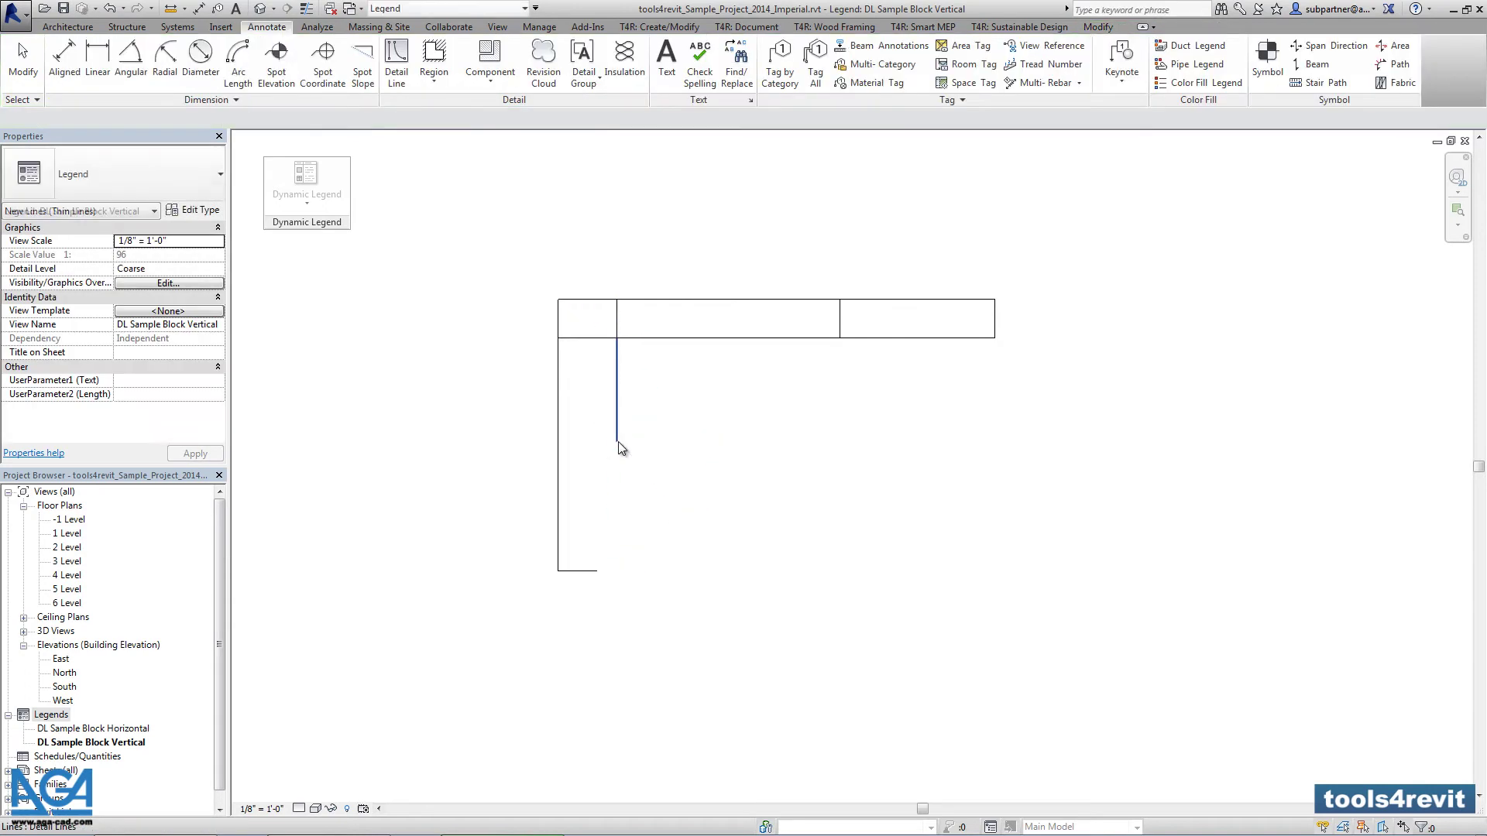
pyautogui.moveTo(583, 569); pyautogui.dragTo(615, 426)
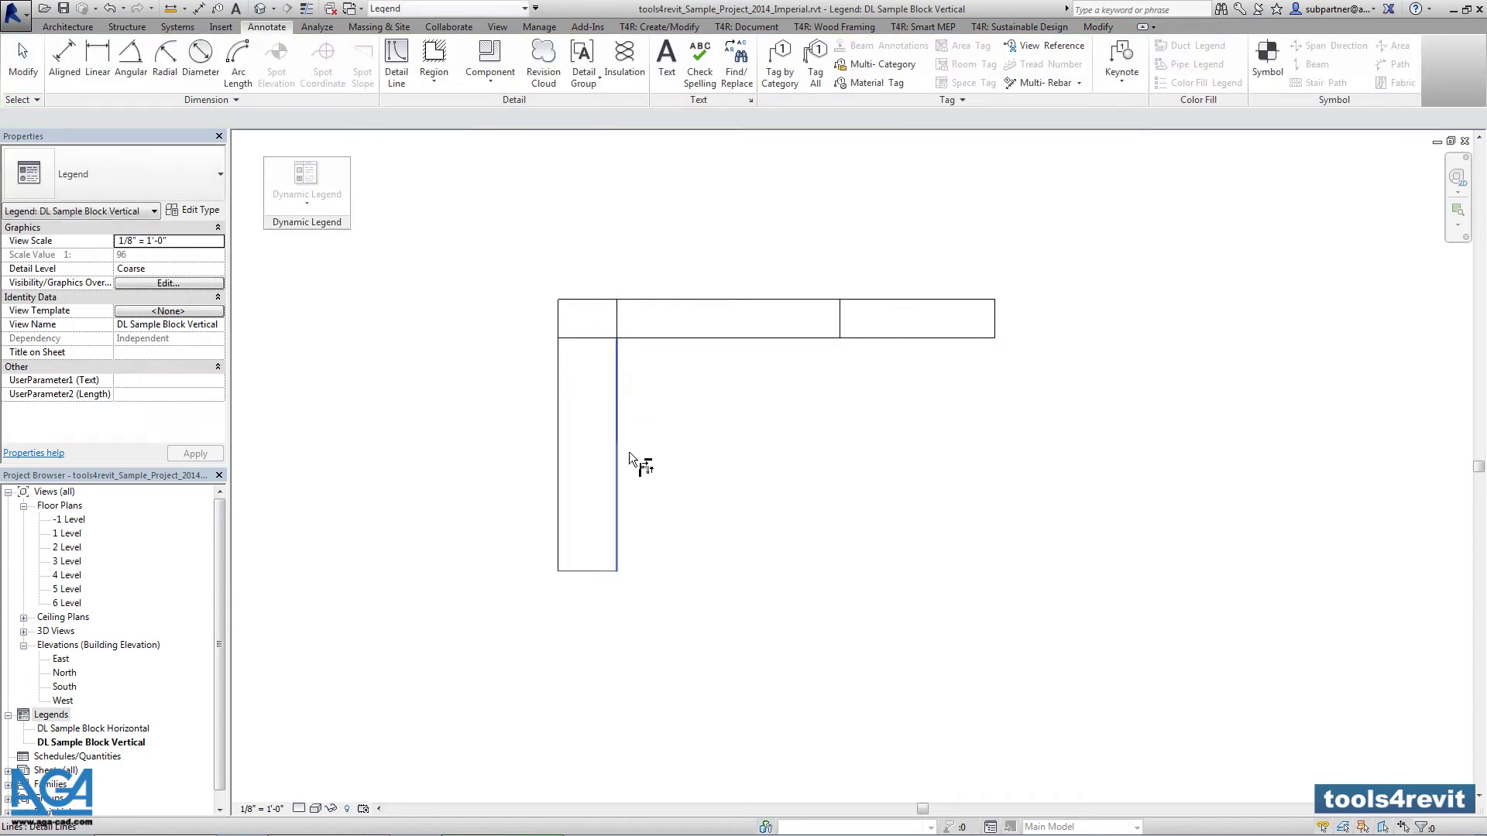
pyautogui.press('Escape')
pyautogui.press('Escape')
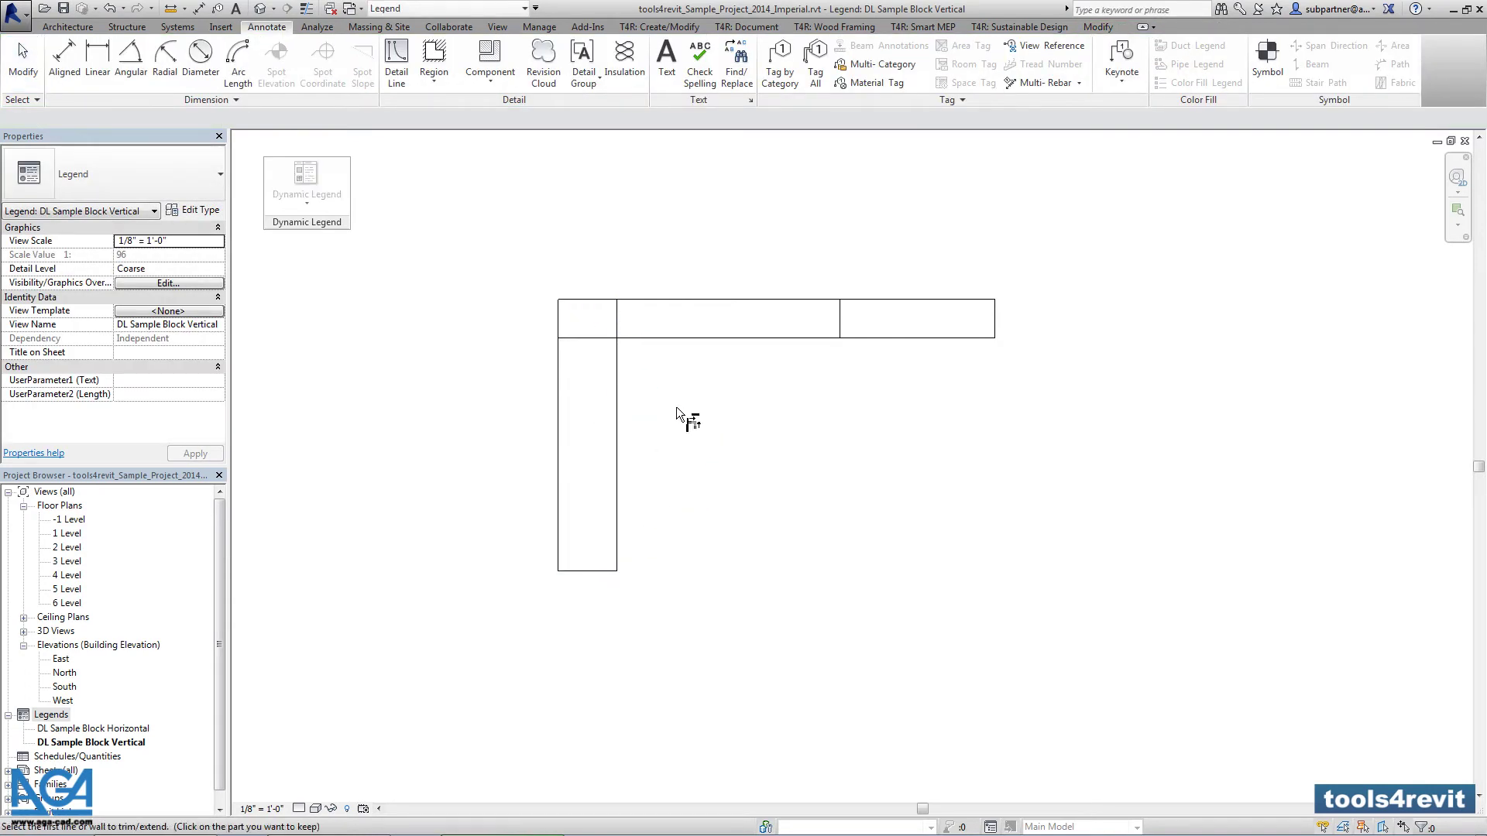
# - Draw the bottom and right border lines of the 115-wide cell beneath the middle header cell
pyautogui.click(398, 83)
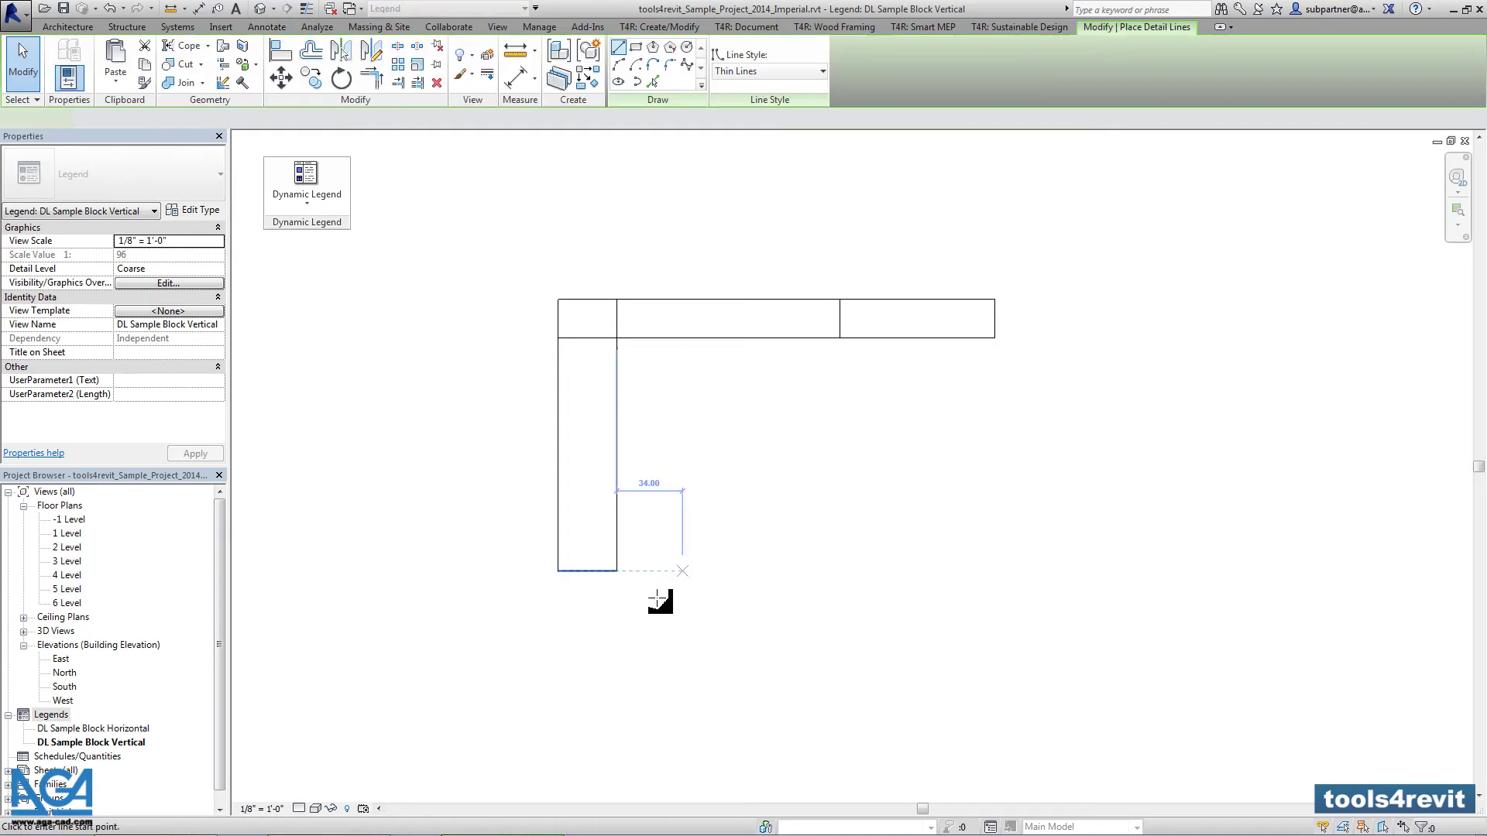
pyautogui.click(617, 571)
pyautogui.click(839, 571)
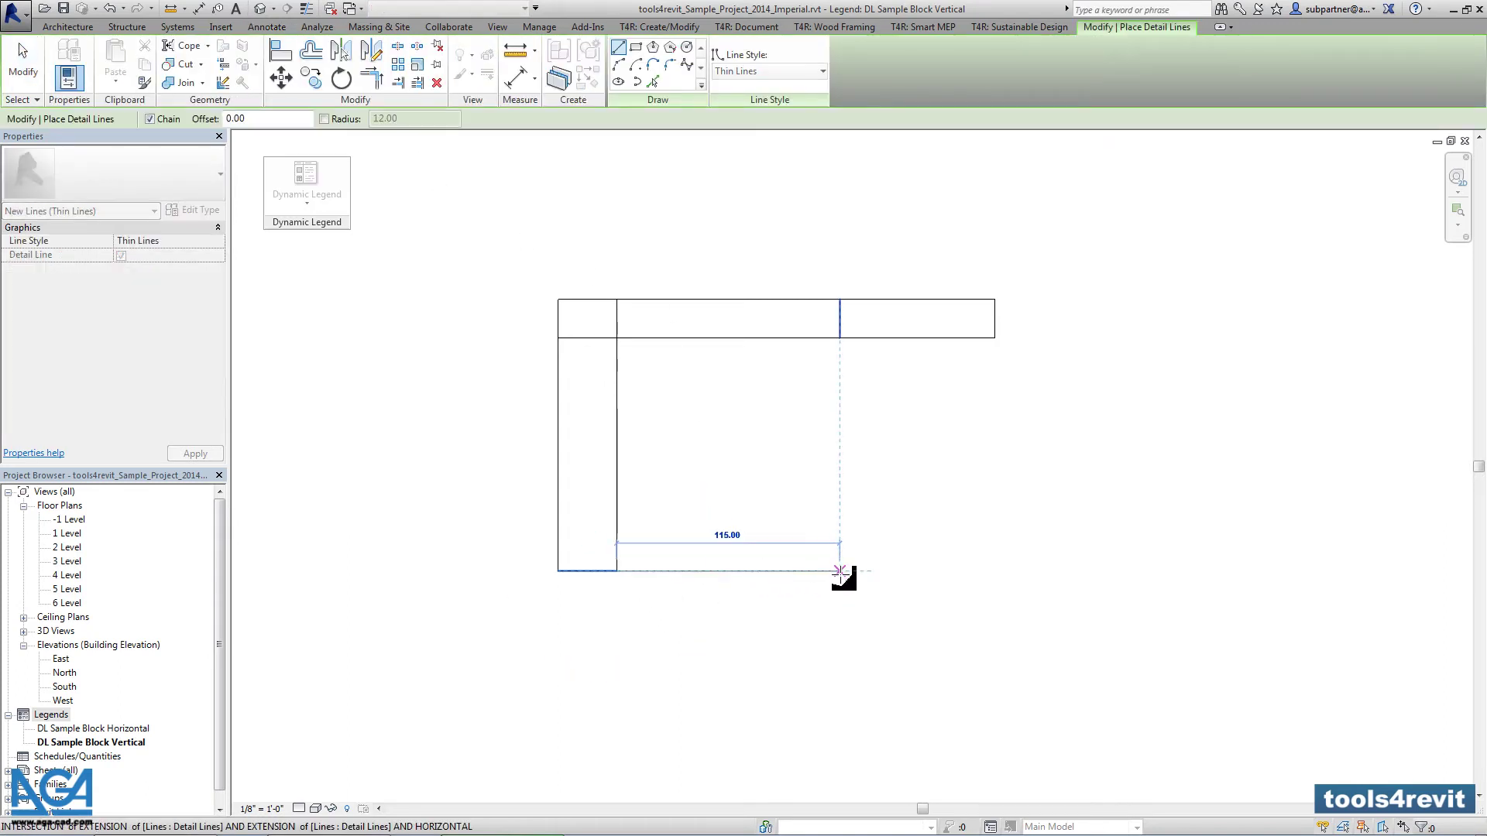
pyautogui.click(840, 338)
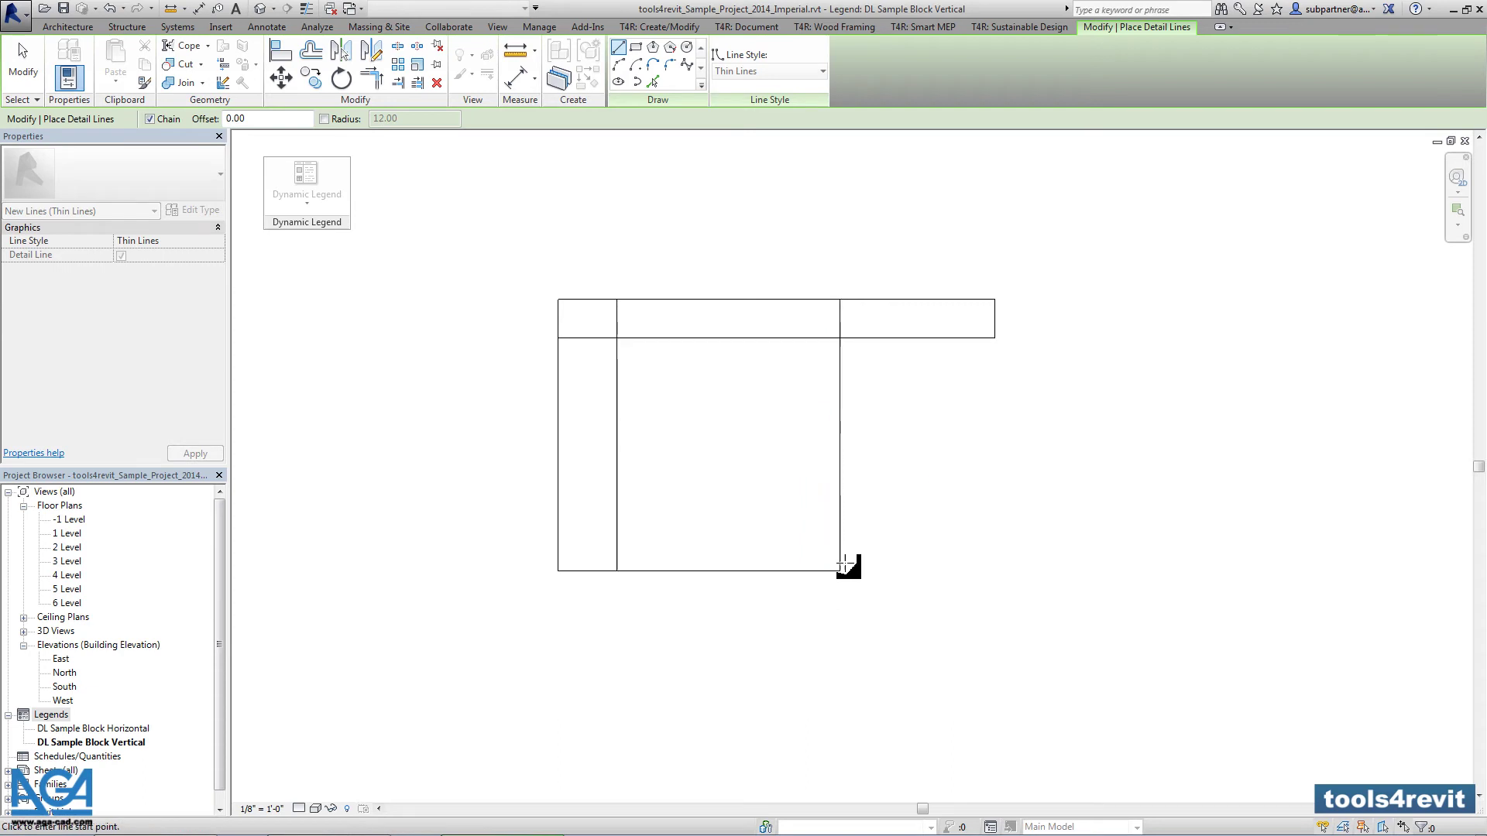
# - Draw the bottom and right border lines of the 80-wide cell beneath the last header cell
pyautogui.click(840, 570)
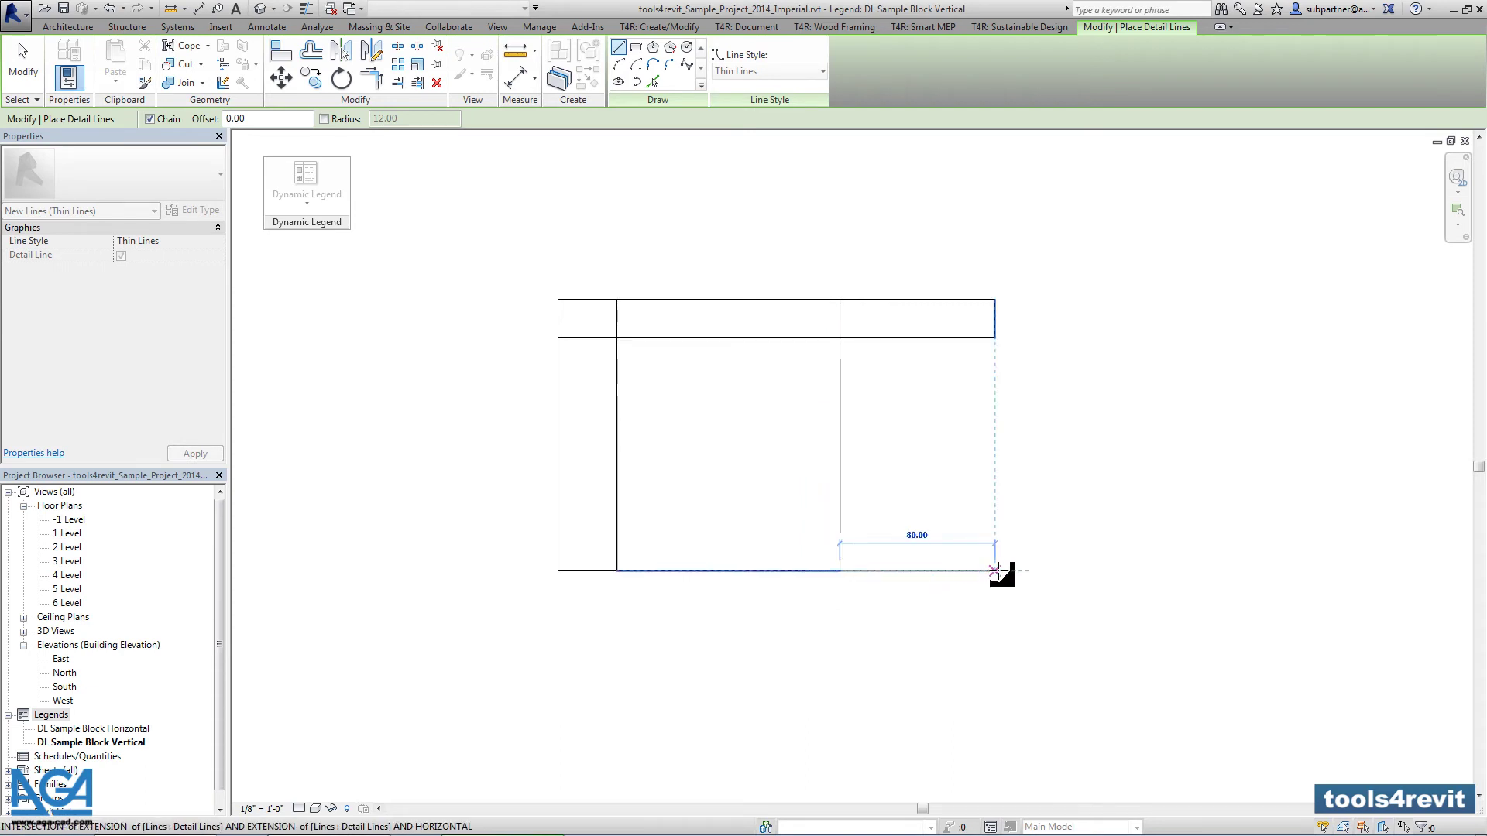
pyautogui.click(995, 571)
pyautogui.click(995, 338)
pyautogui.press('Escape')
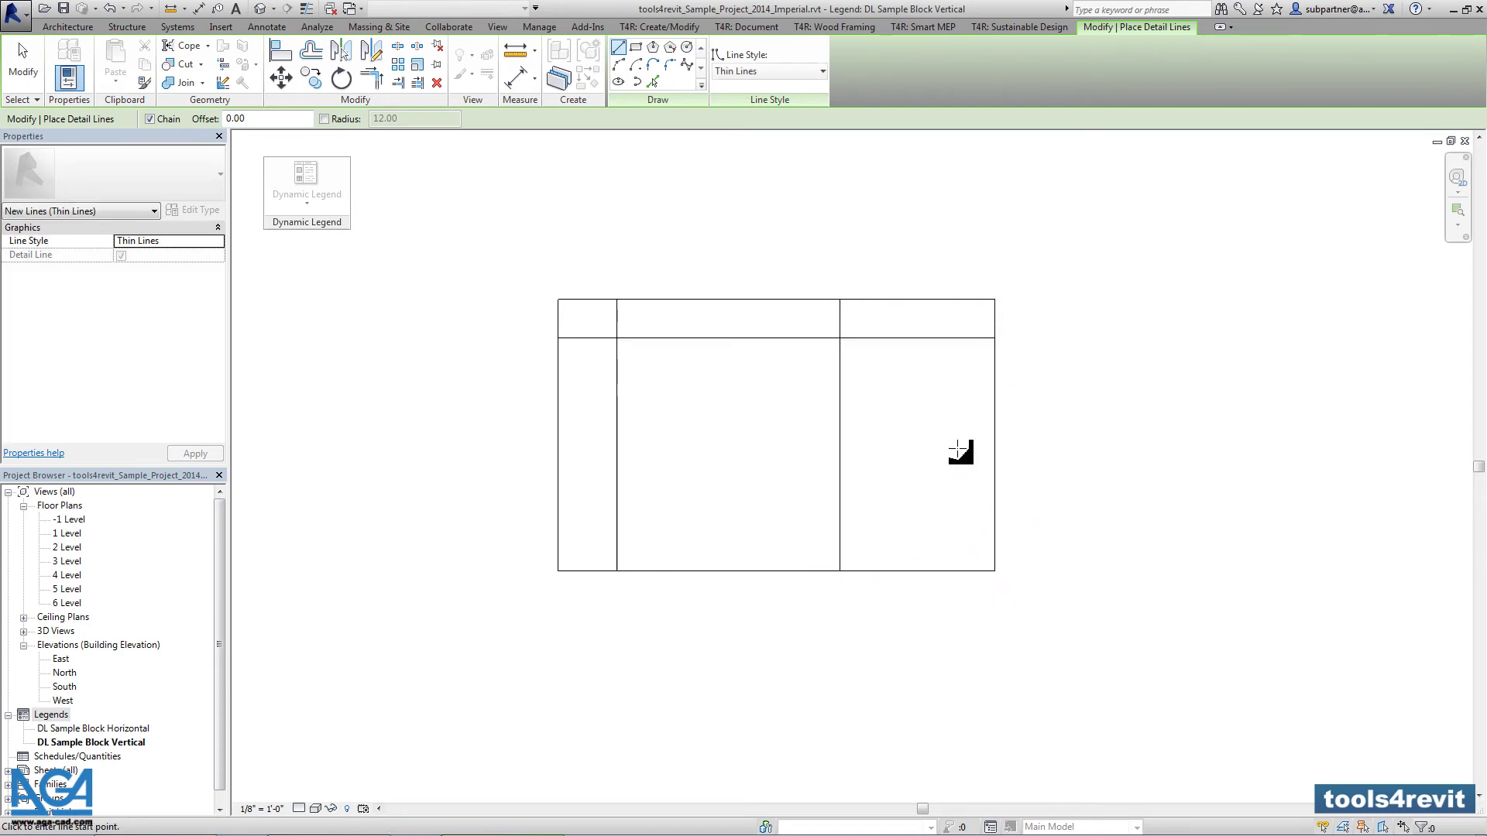
pyautogui.press('Escape')
pyautogui.moveTo(973, 505); pyautogui.dragTo(929, 519, button='middle')
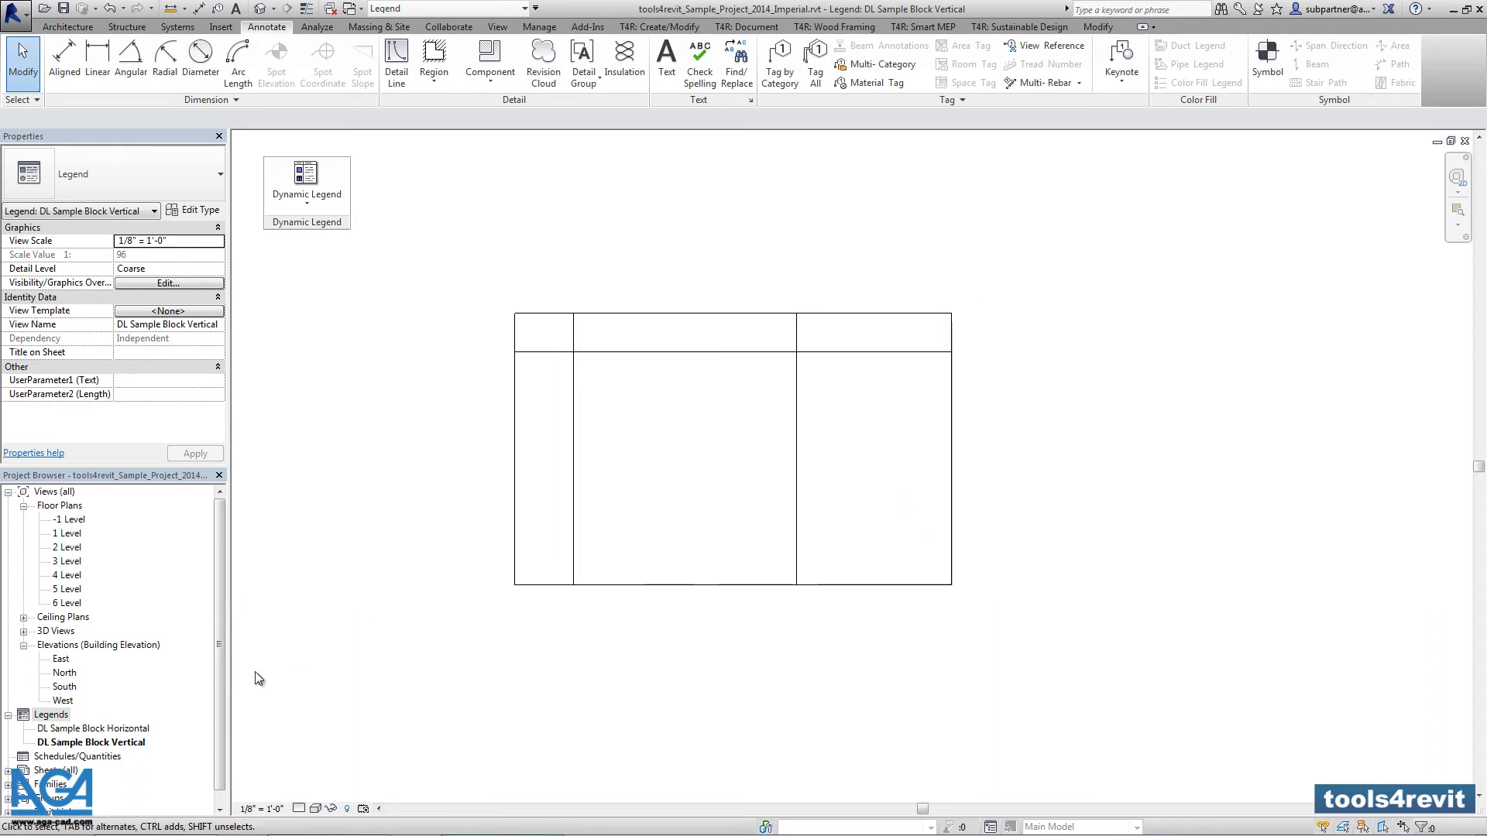
# - Copy the door component together with its width and height dimensions from the DL Sample Block Horizontal legend view
pyautogui.doubleClick(124, 731)
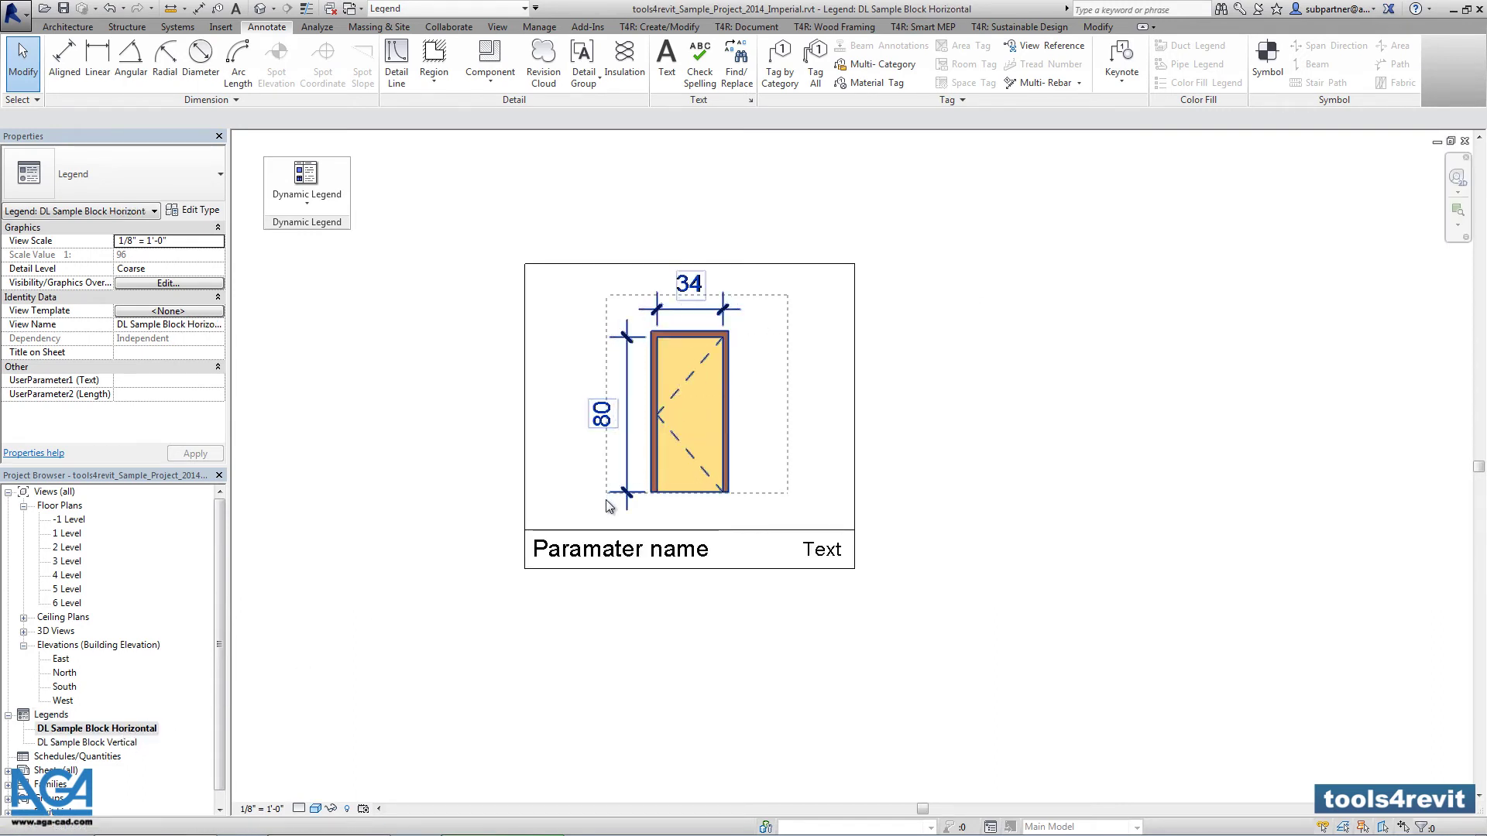
pyautogui.click(607, 505)
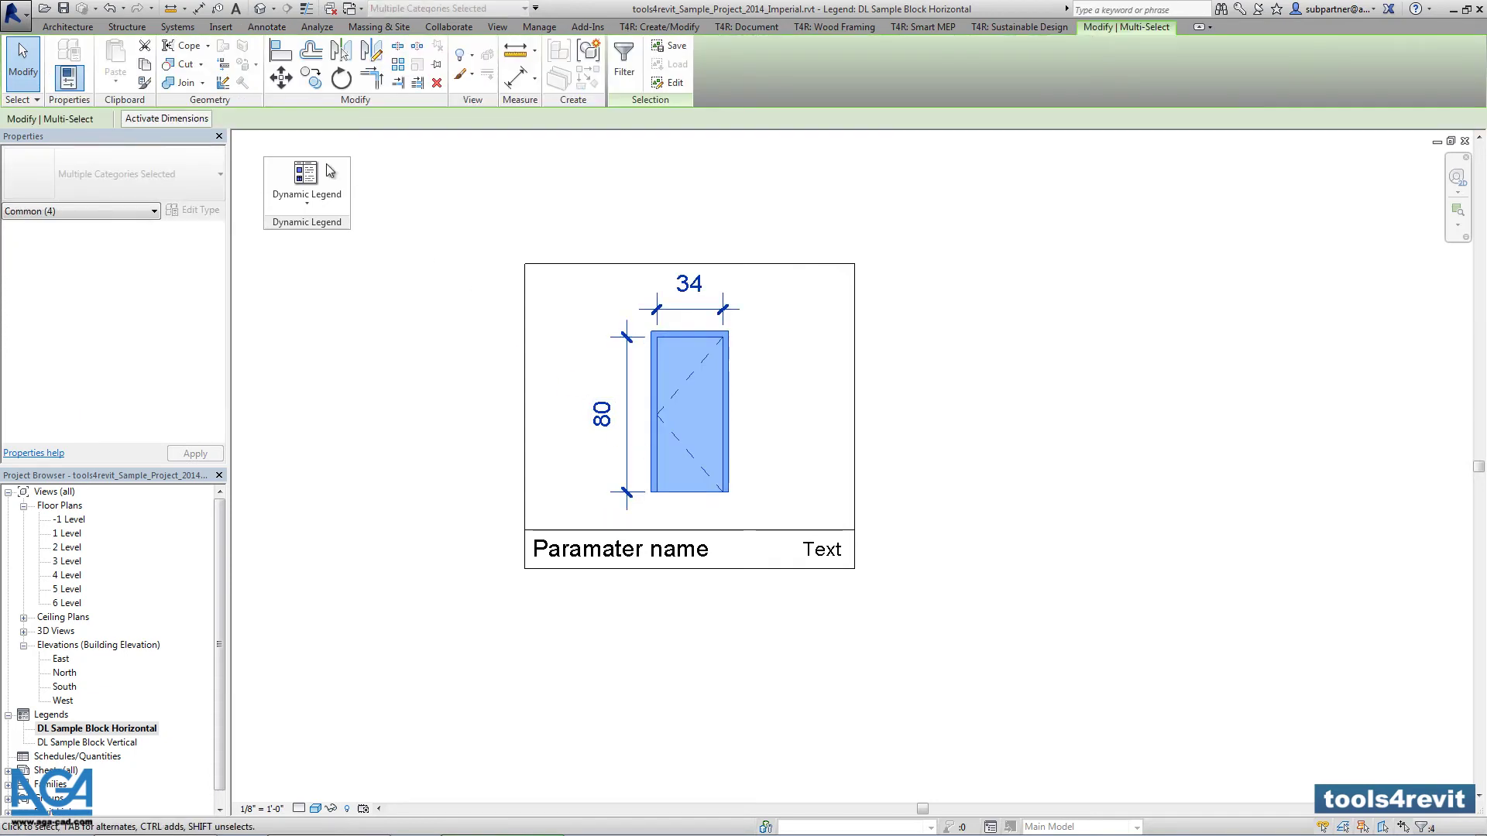
pyautogui.click(144, 64)
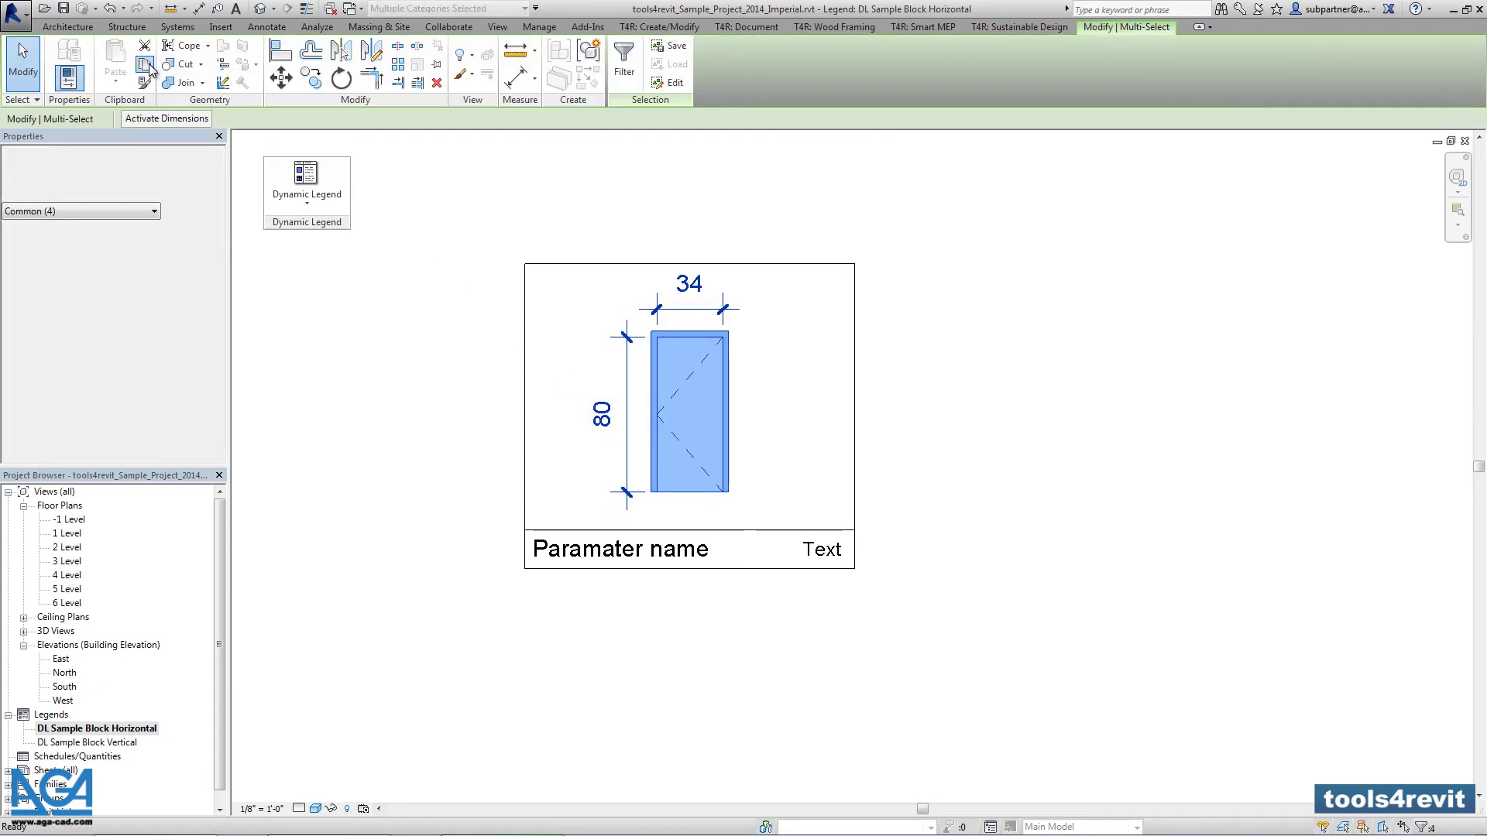
# - Paste the door and its dimensions into the middle cell of the DL Sample Block Vertical view and switch that view to a colored visual style
pyautogui.doubleClick(113, 741)
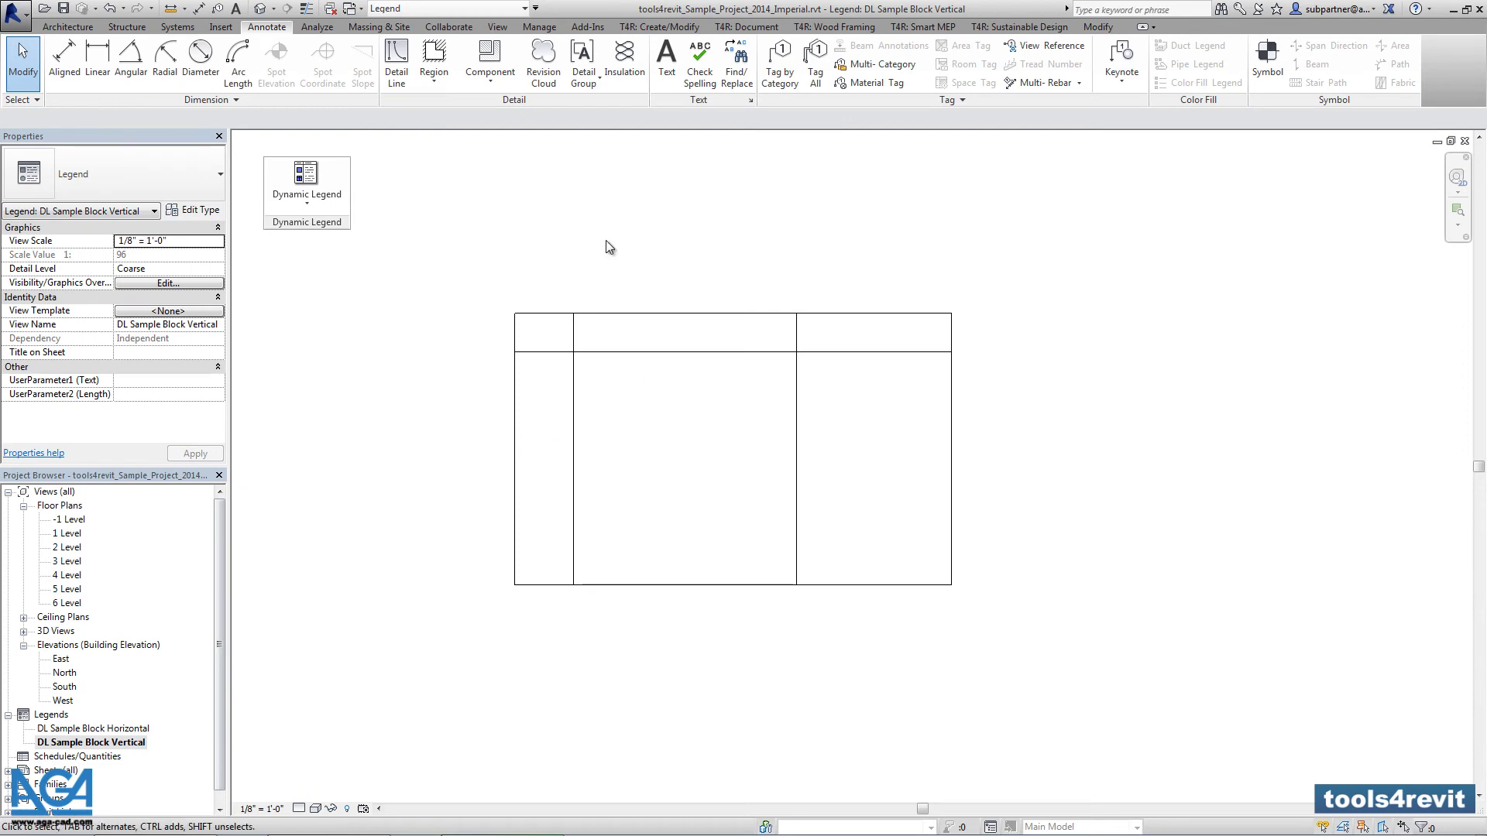
pyautogui.click(1098, 27)
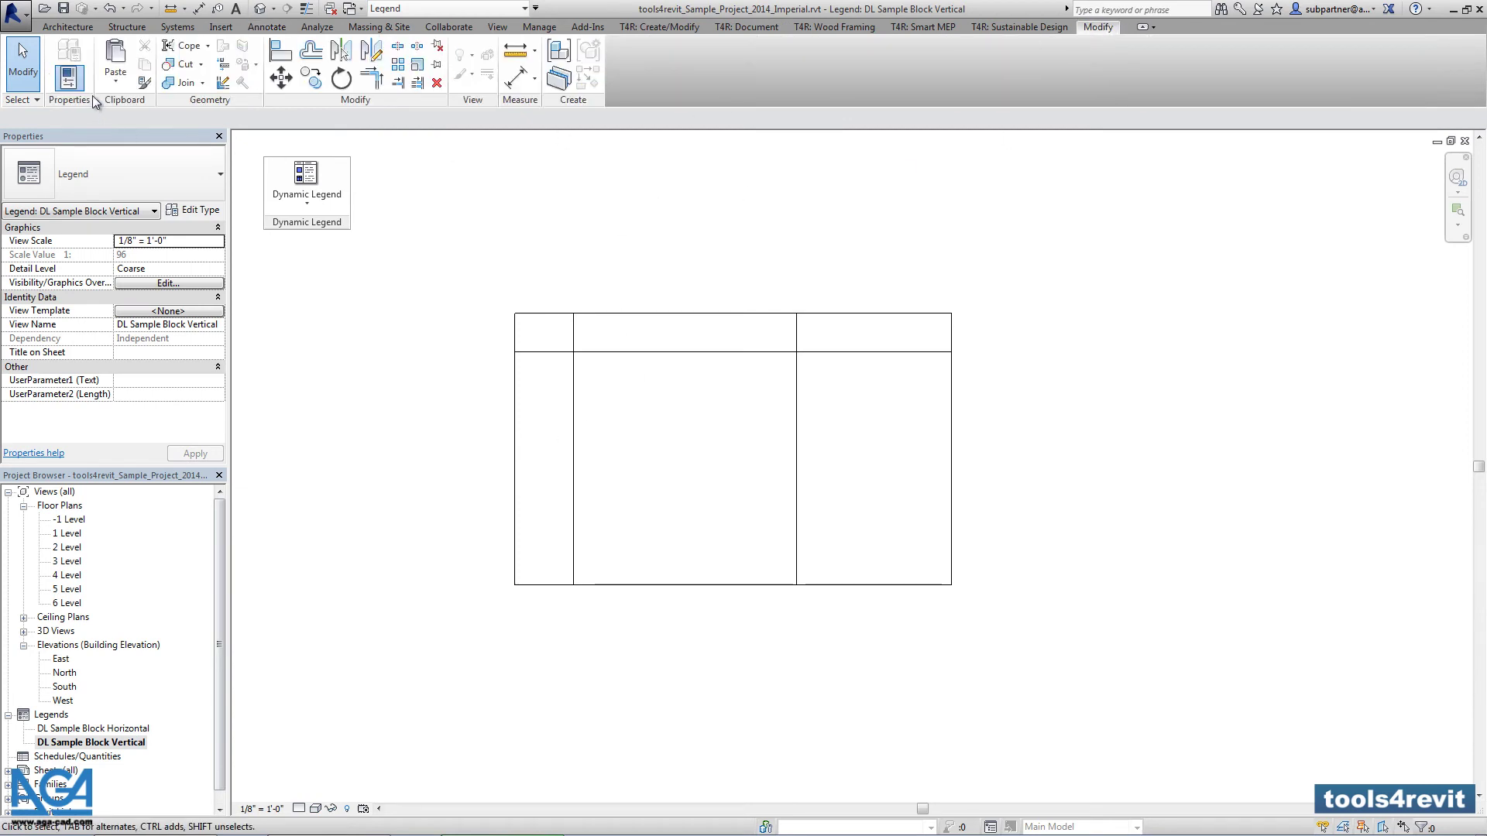
pyautogui.click(116, 58)
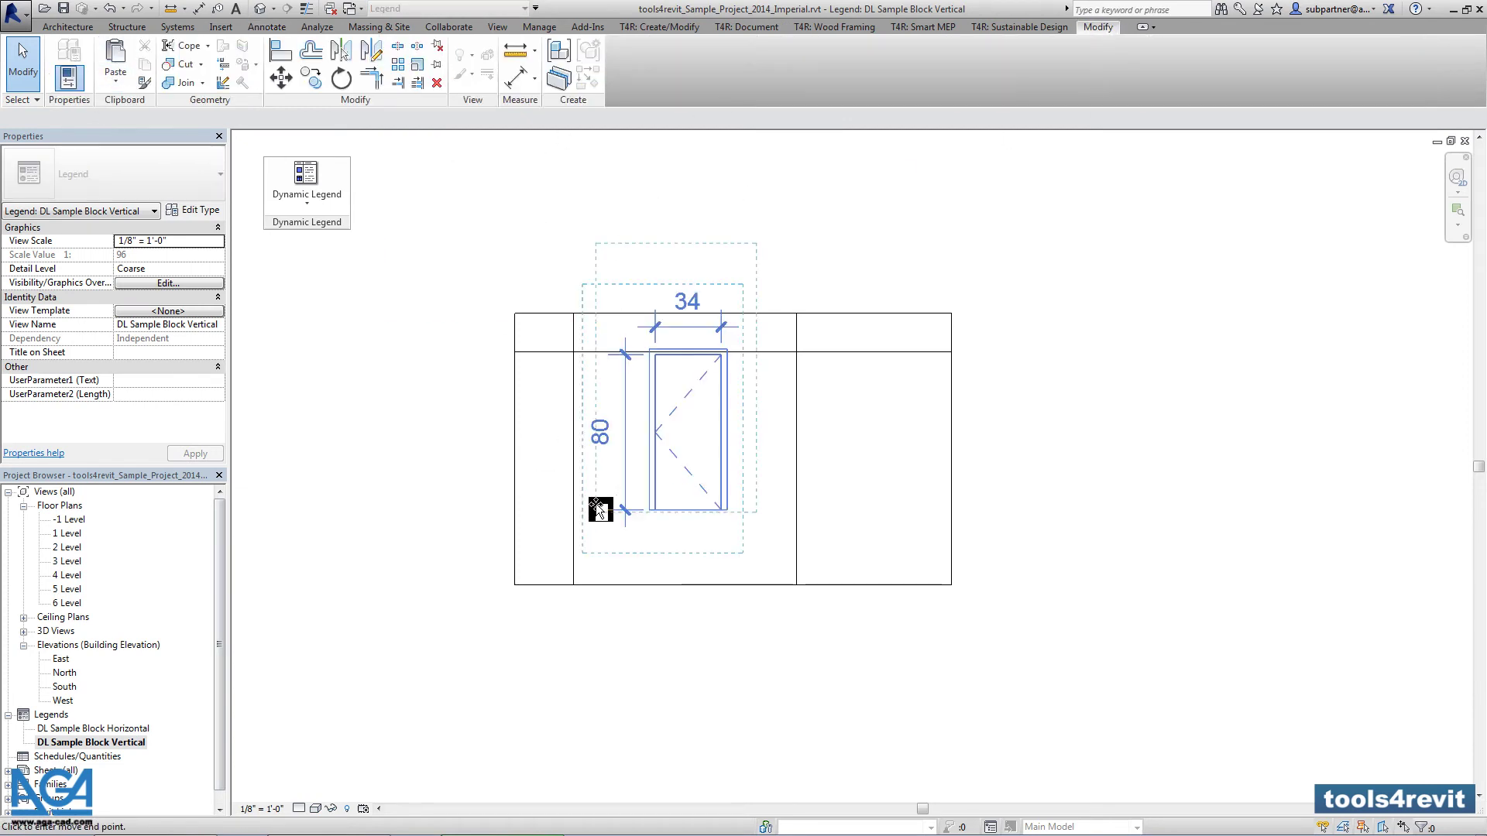
pyautogui.click(603, 585)
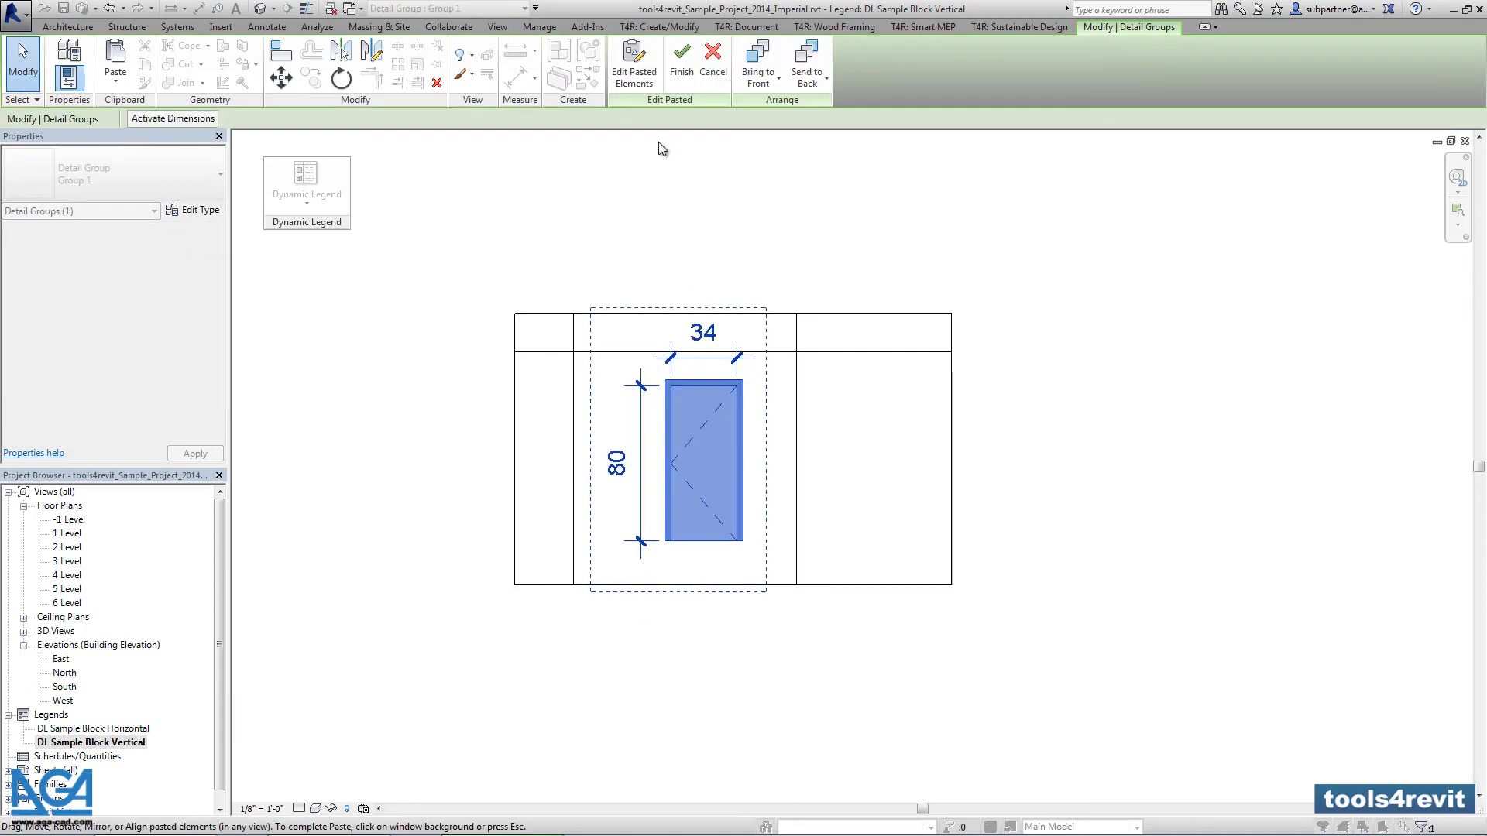
pyautogui.click(681, 58)
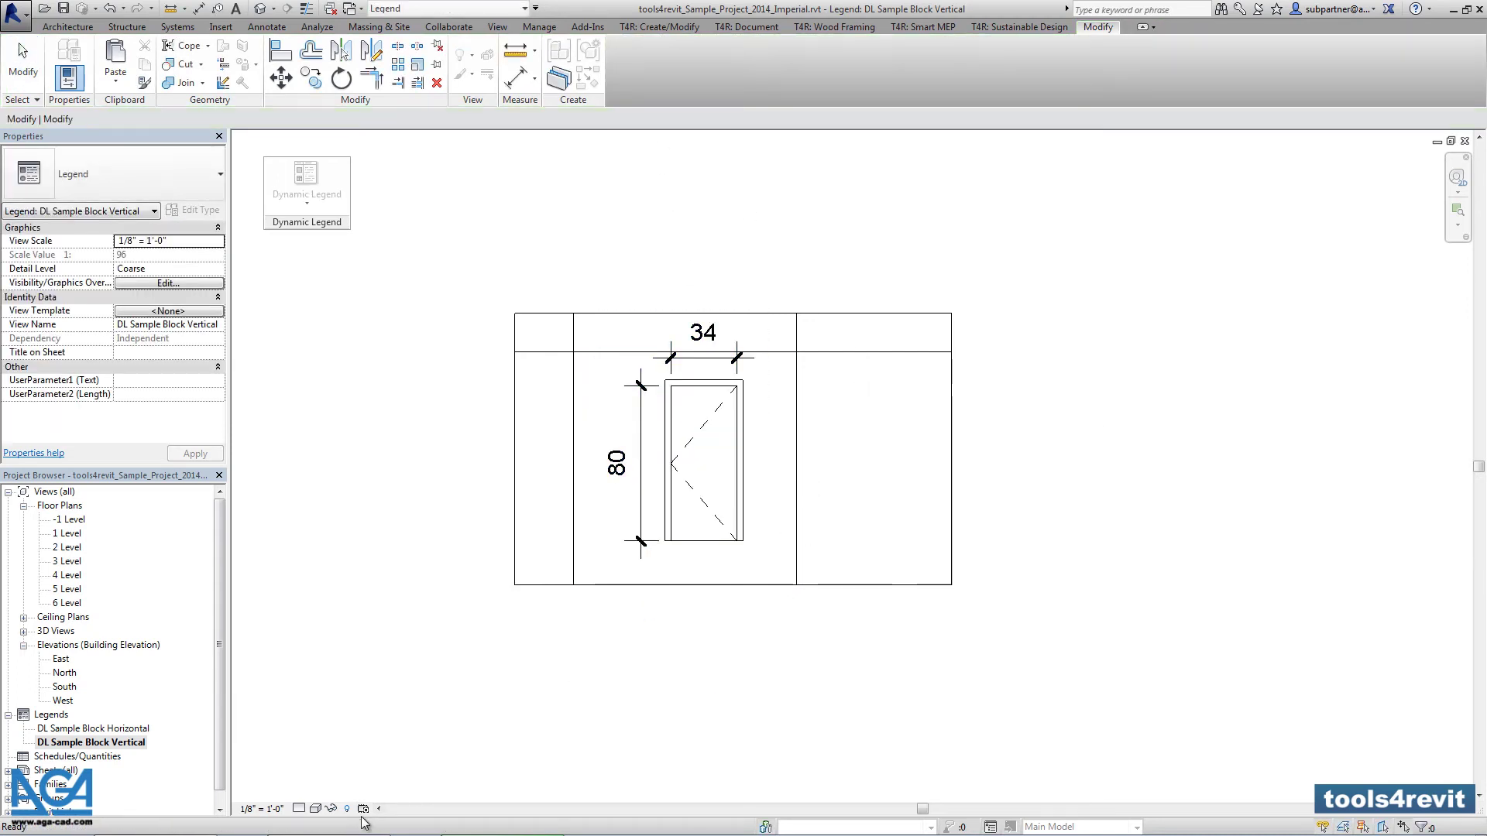
pyautogui.click(315, 808)
pyautogui.click(344, 750)
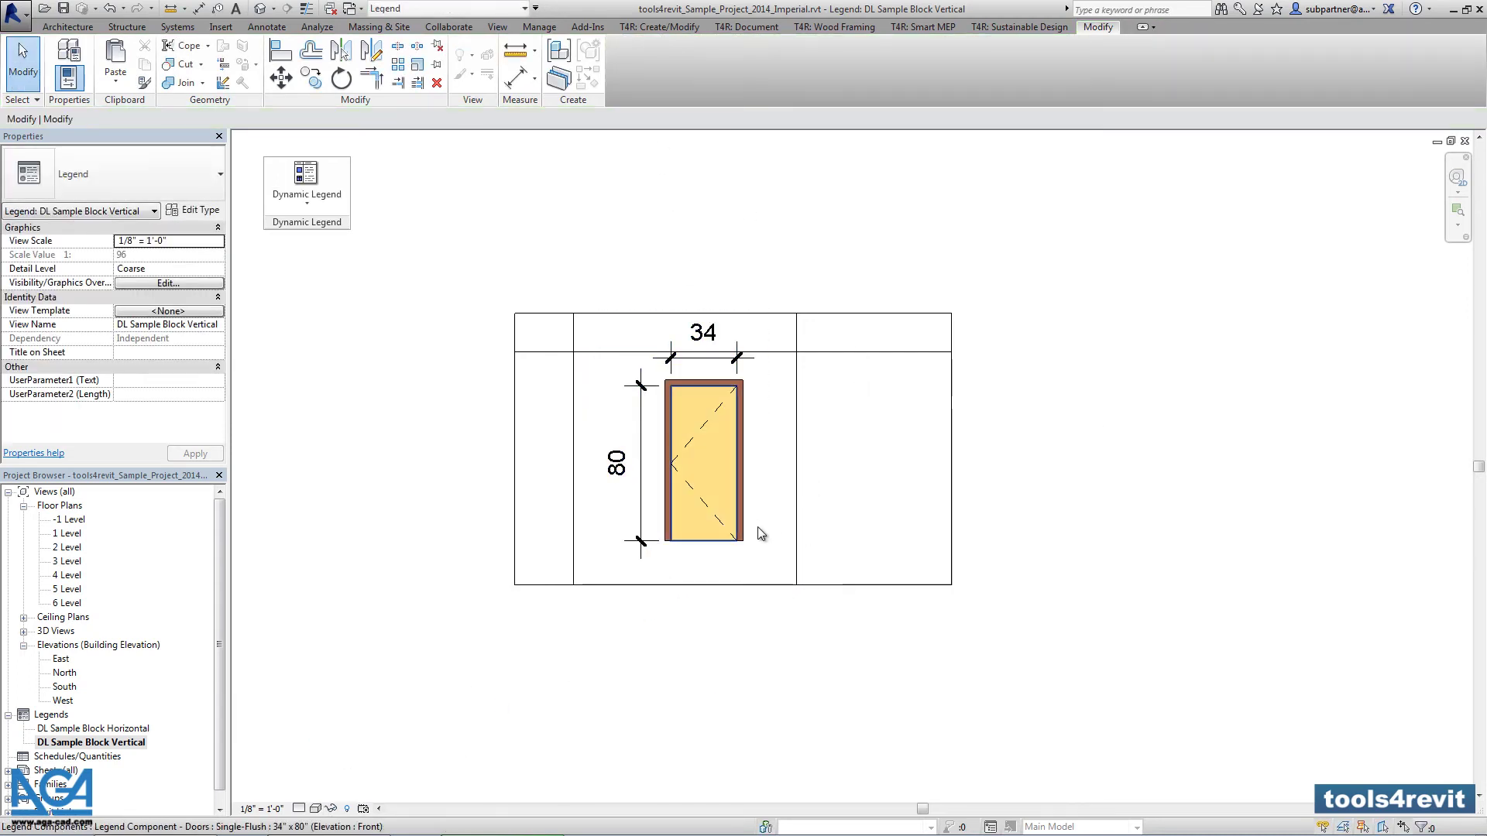
# - Nudge the door and its dimensions down and slightly left so they fit within the large middle cell below the header row
pyautogui.moveTo(762, 558); pyautogui.dragTo(658, 410)
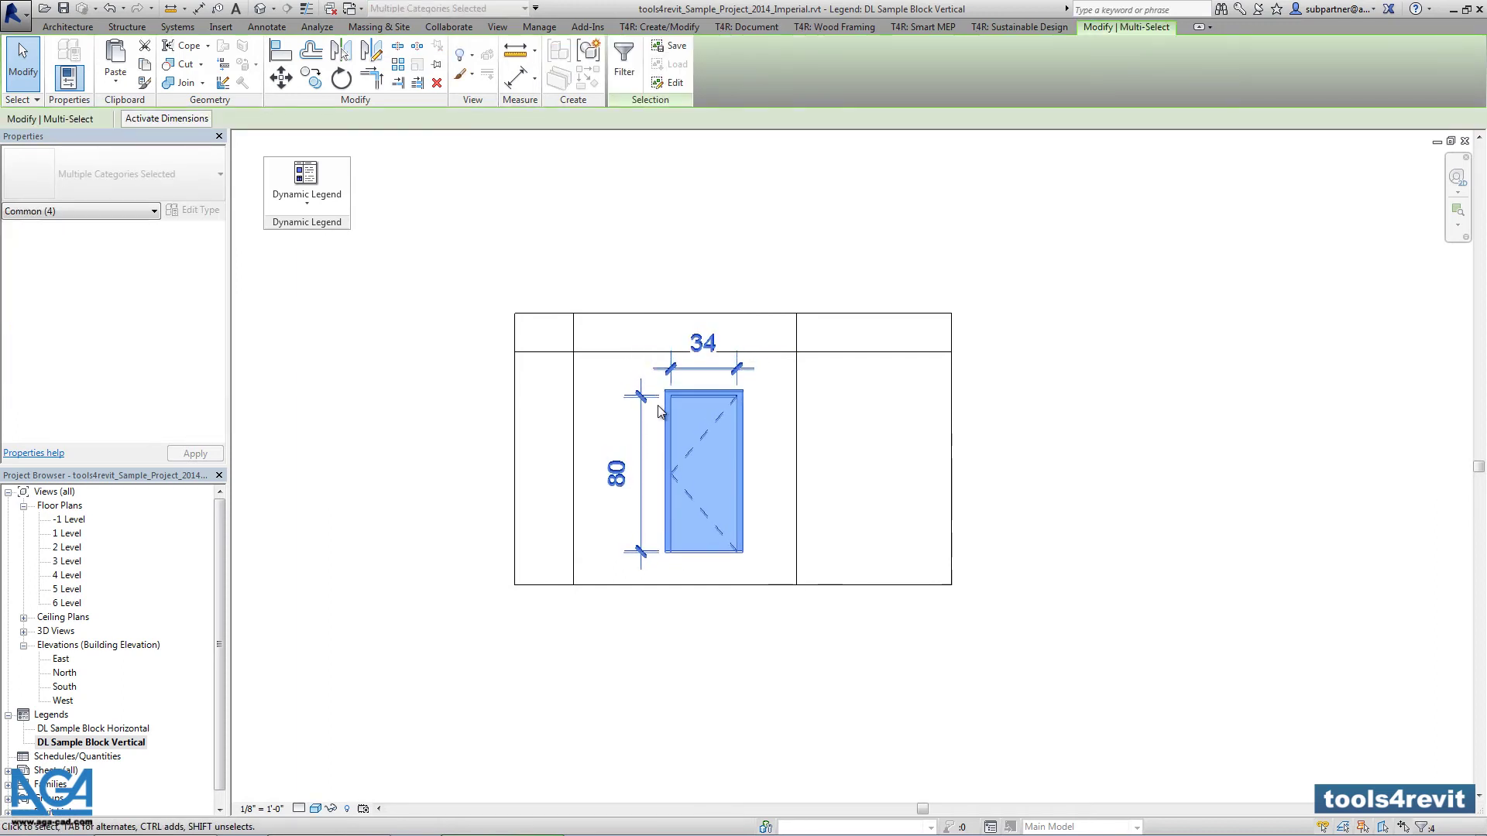
pyautogui.press('Down')
pyautogui.press('Down')
pyautogui.press('Down')
pyautogui.press('Down')
pyautogui.press('Down')
pyautogui.press('Down')
pyautogui.press('Down')
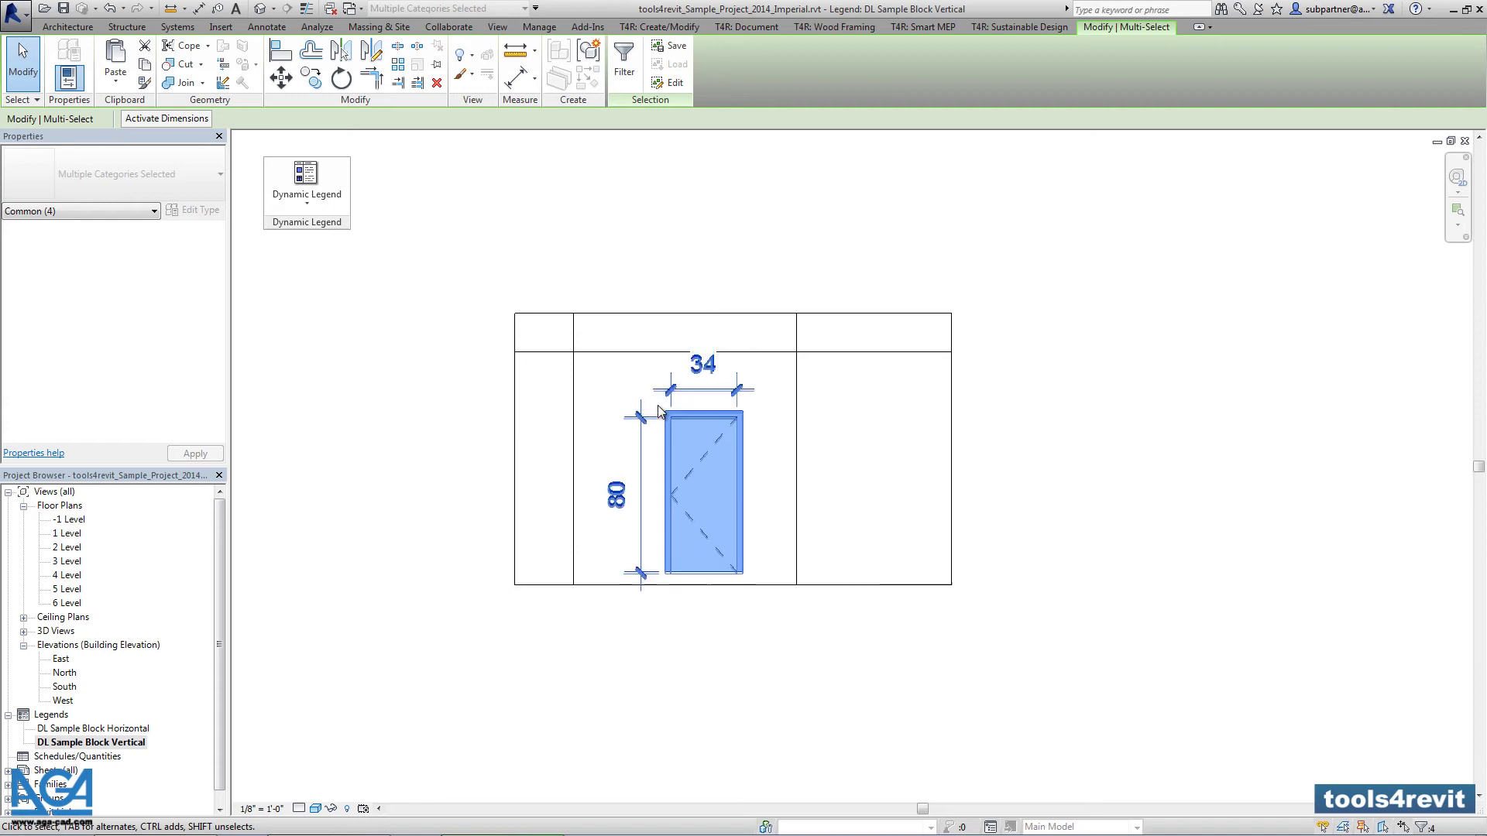
pyautogui.press('Down')
pyautogui.press('Left')
pyautogui.press('Left')
pyautogui.press('Left')
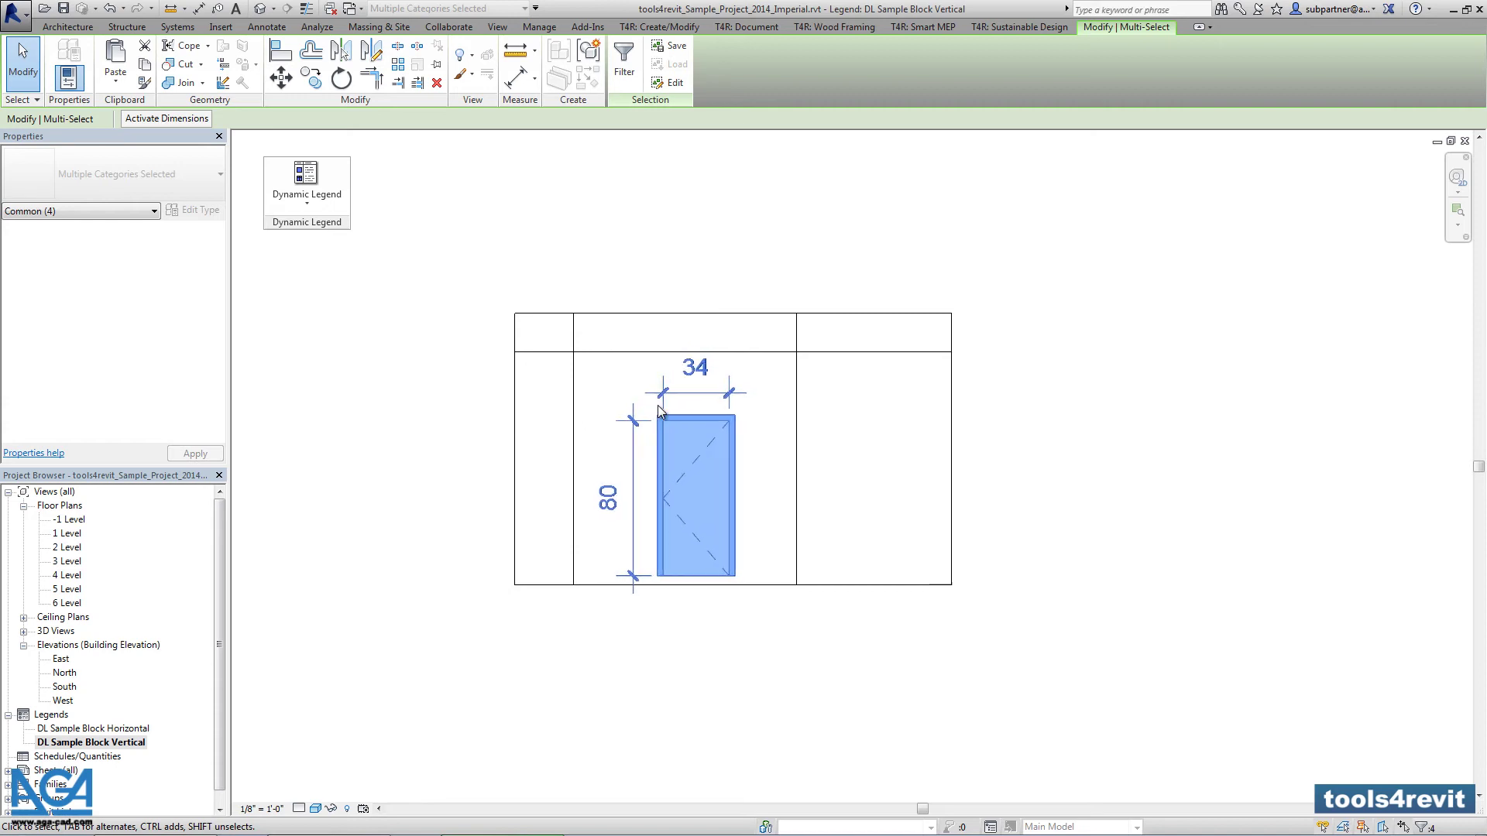
pyautogui.press('Up')
pyautogui.press('Left')
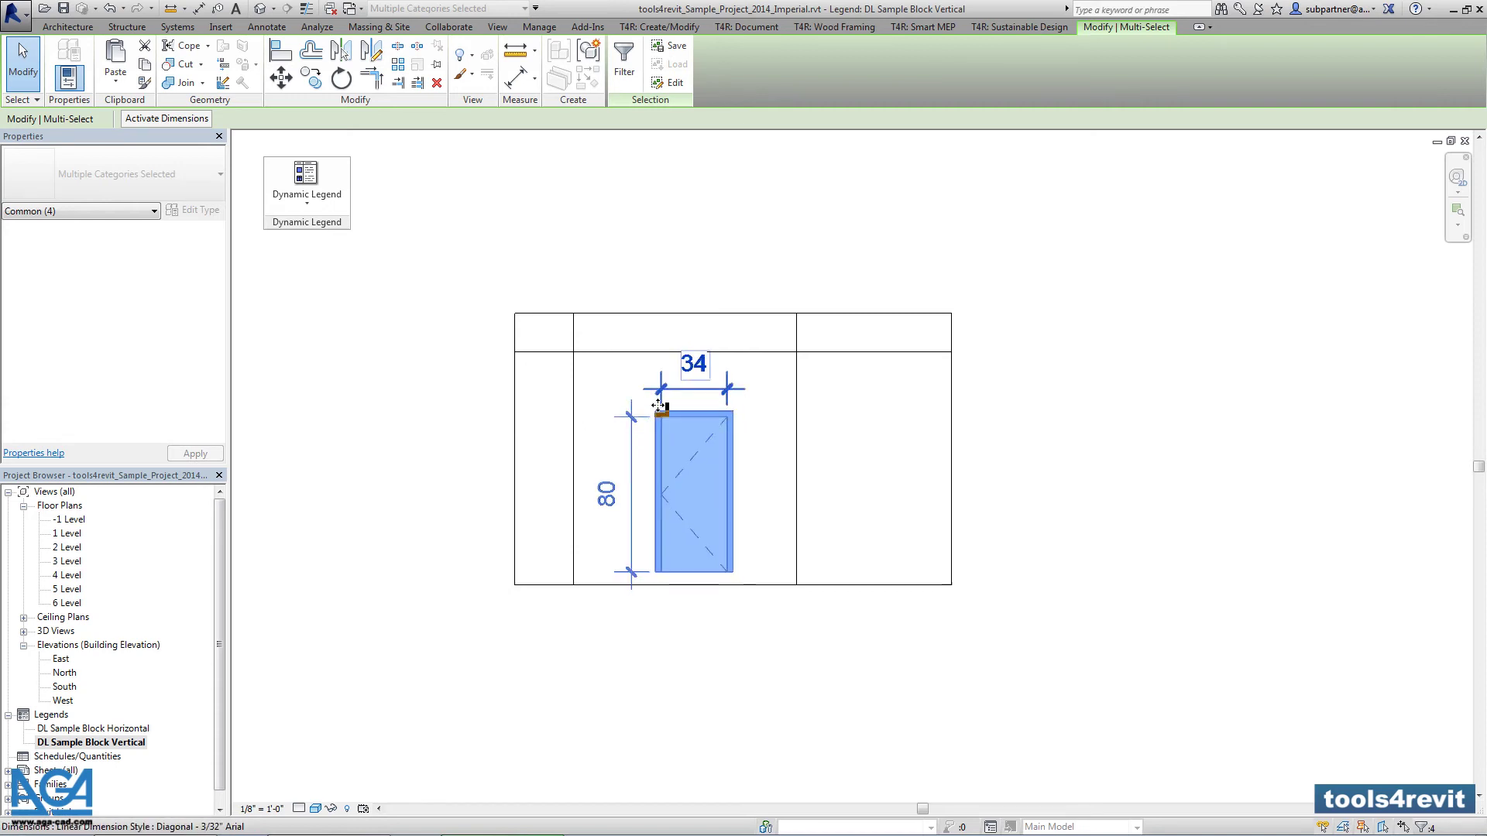
pyautogui.click(918, 370)
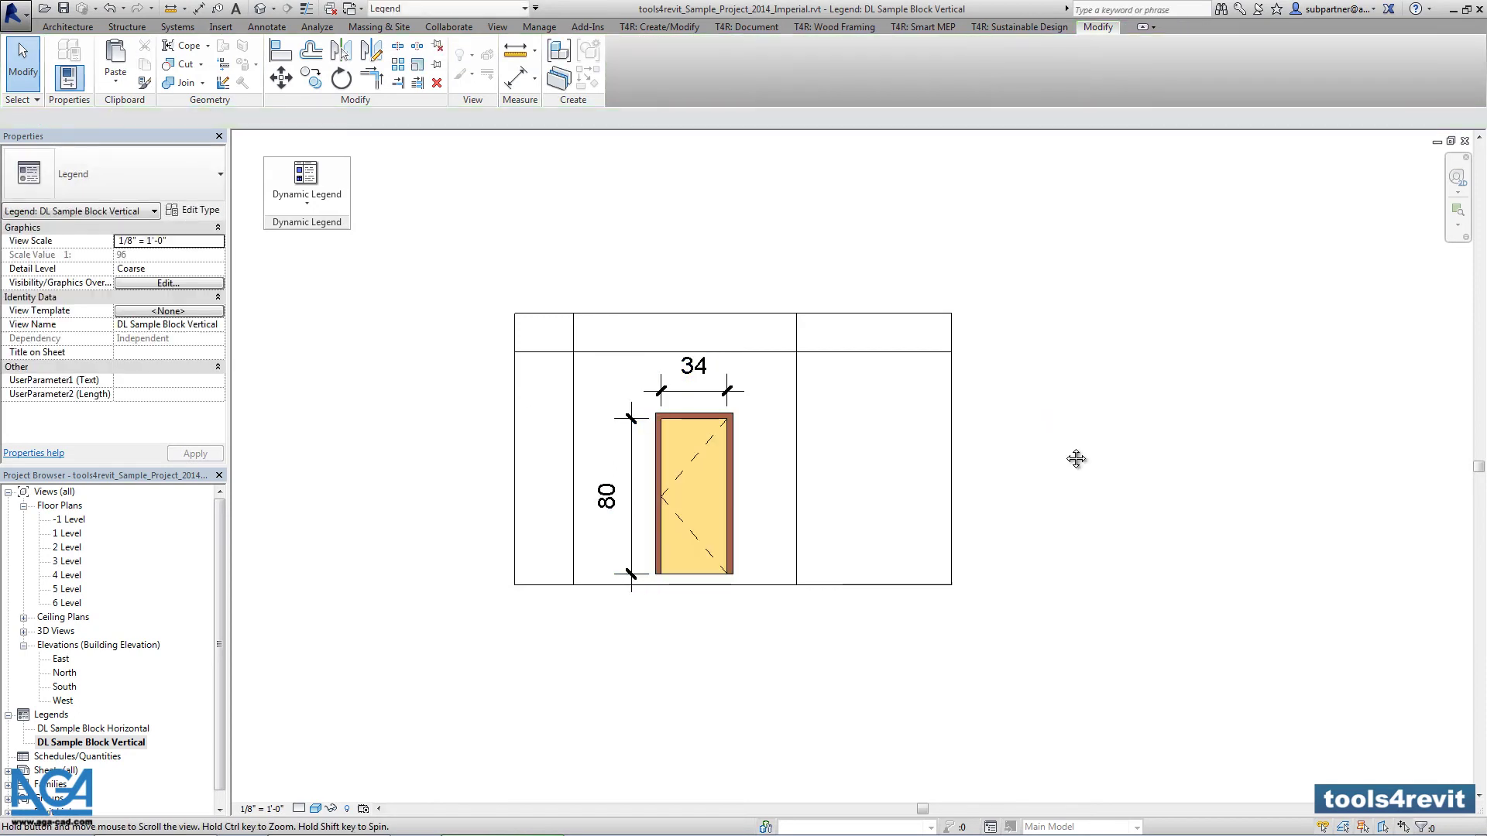
# - Move the bottom border line of the middle cell slightly down to leave more room beneath the door
pyautogui.moveTo(1076, 459); pyautogui.dragTo(1077, 456, button='middle')
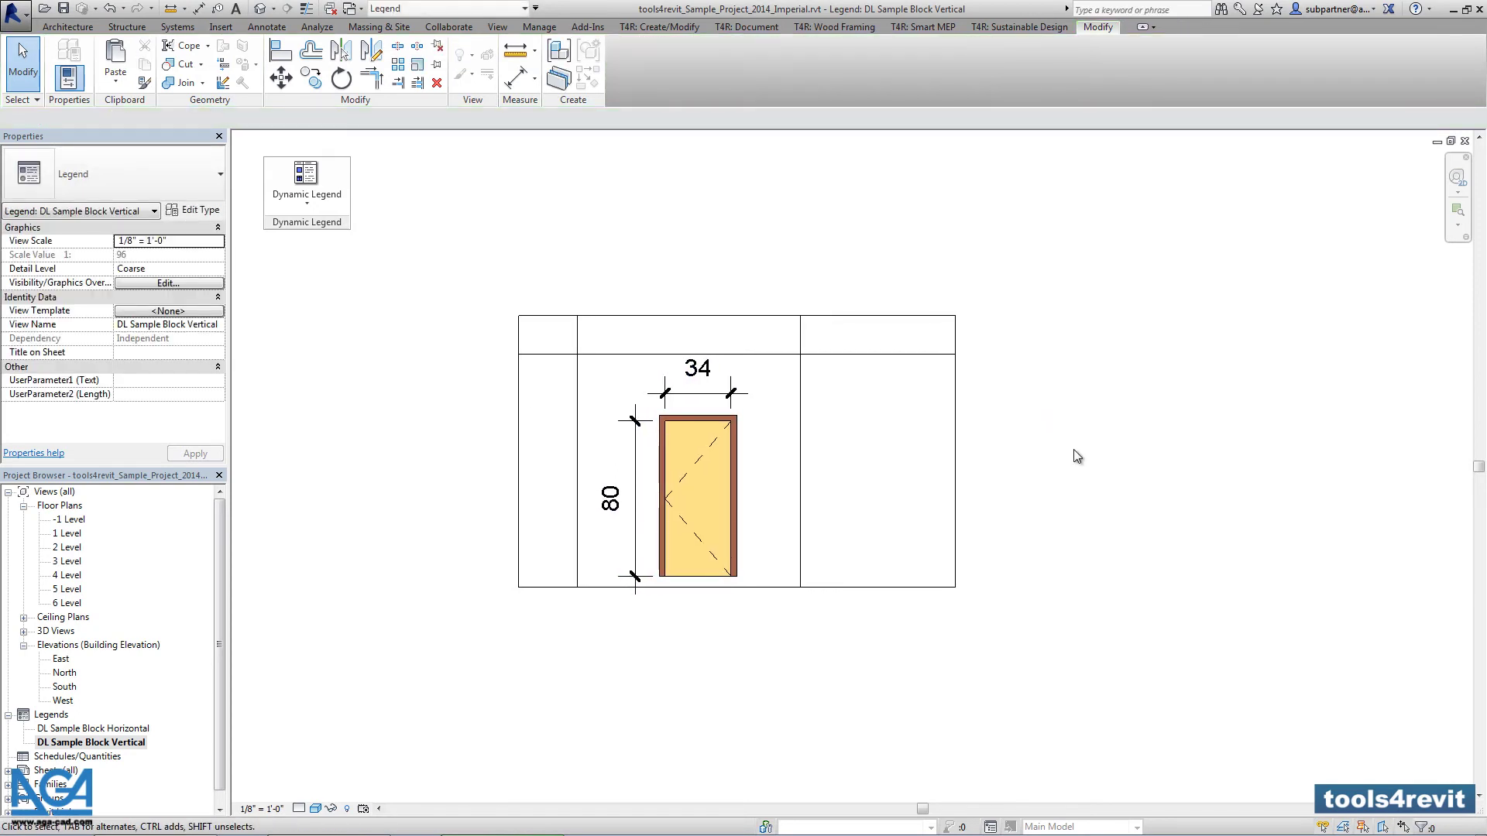
pyautogui.click(788, 593)
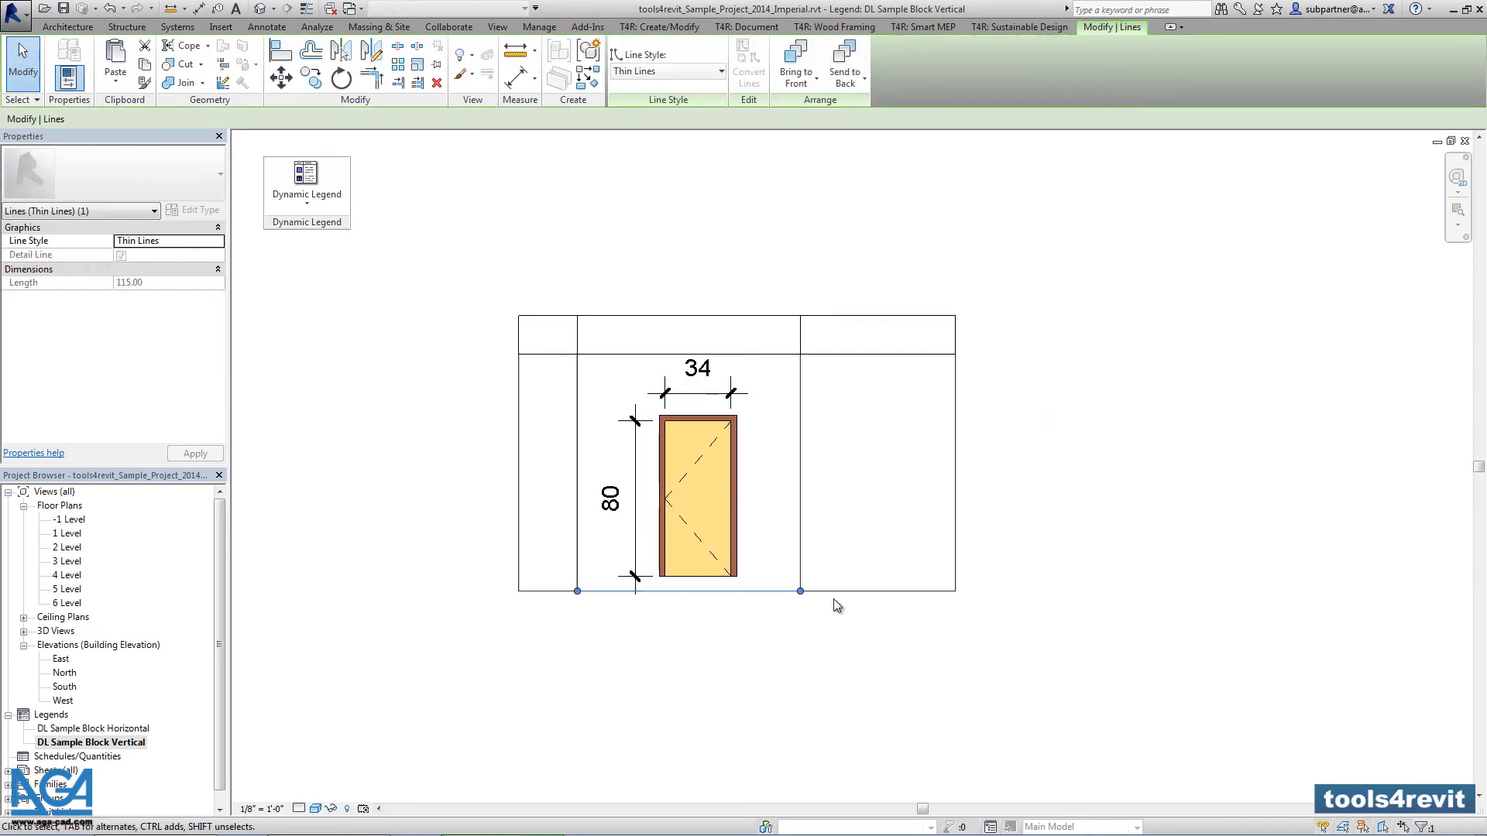
pyautogui.click(836, 604)
pyautogui.moveTo(1002, 424); pyautogui.dragTo(1012, 421, button='middle')
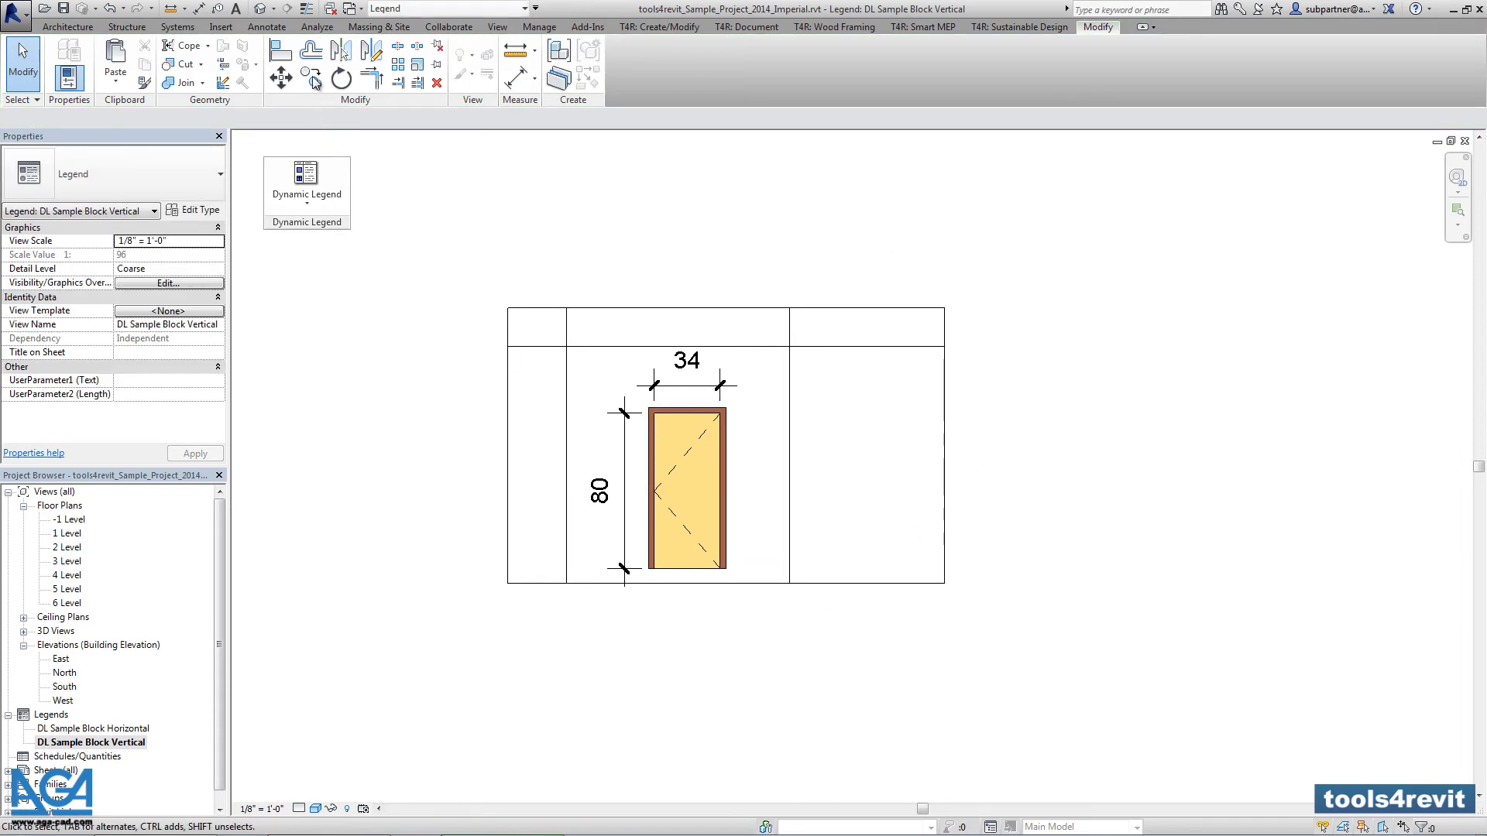
# - Place a text note reading "Nr." in the first header cell
pyautogui.click(281, 28)
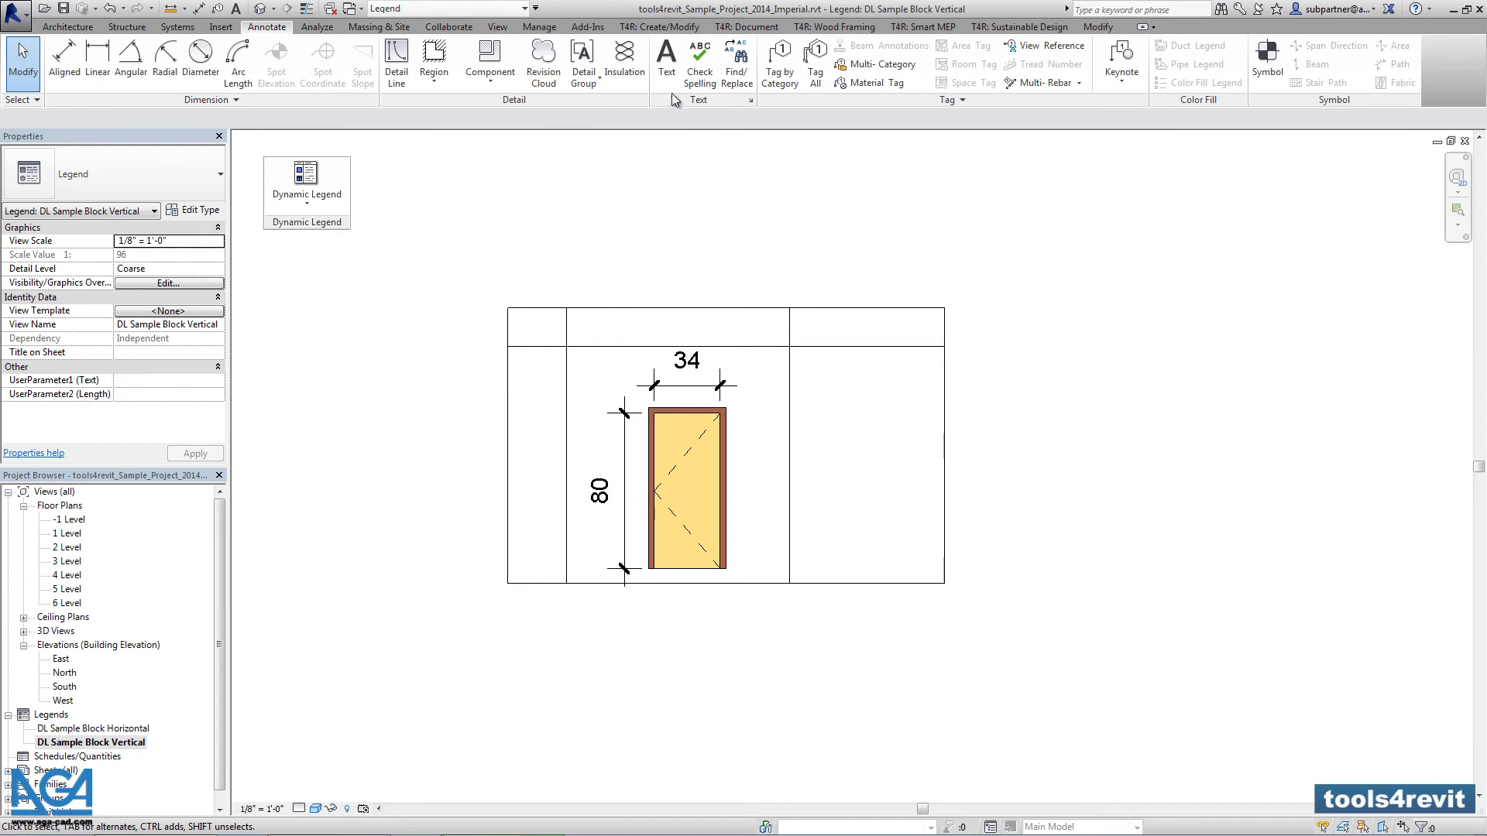
pyautogui.click(663, 65)
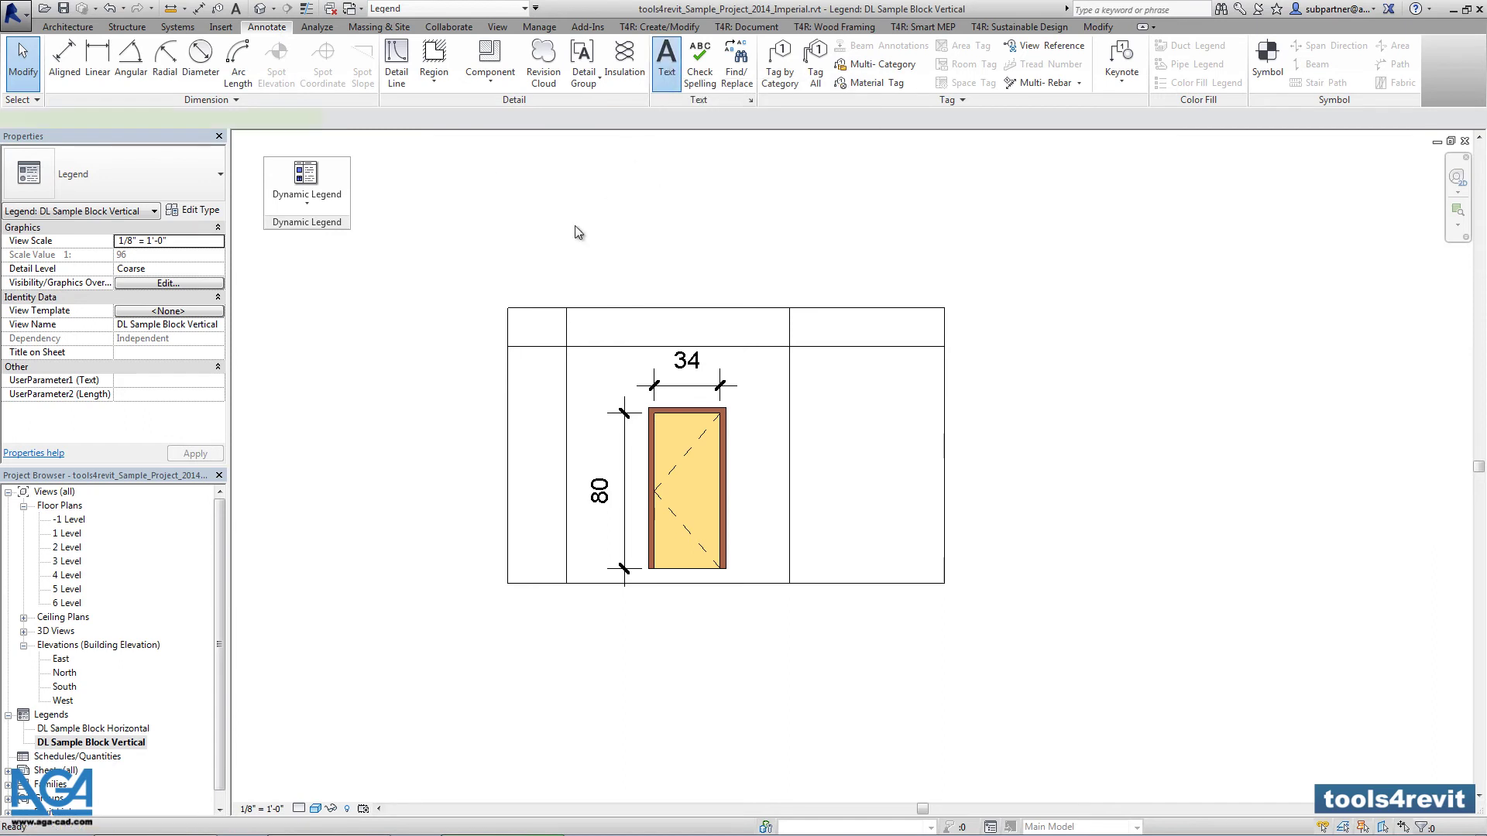
pyautogui.click(518, 319)
pyautogui.write('Nr.')
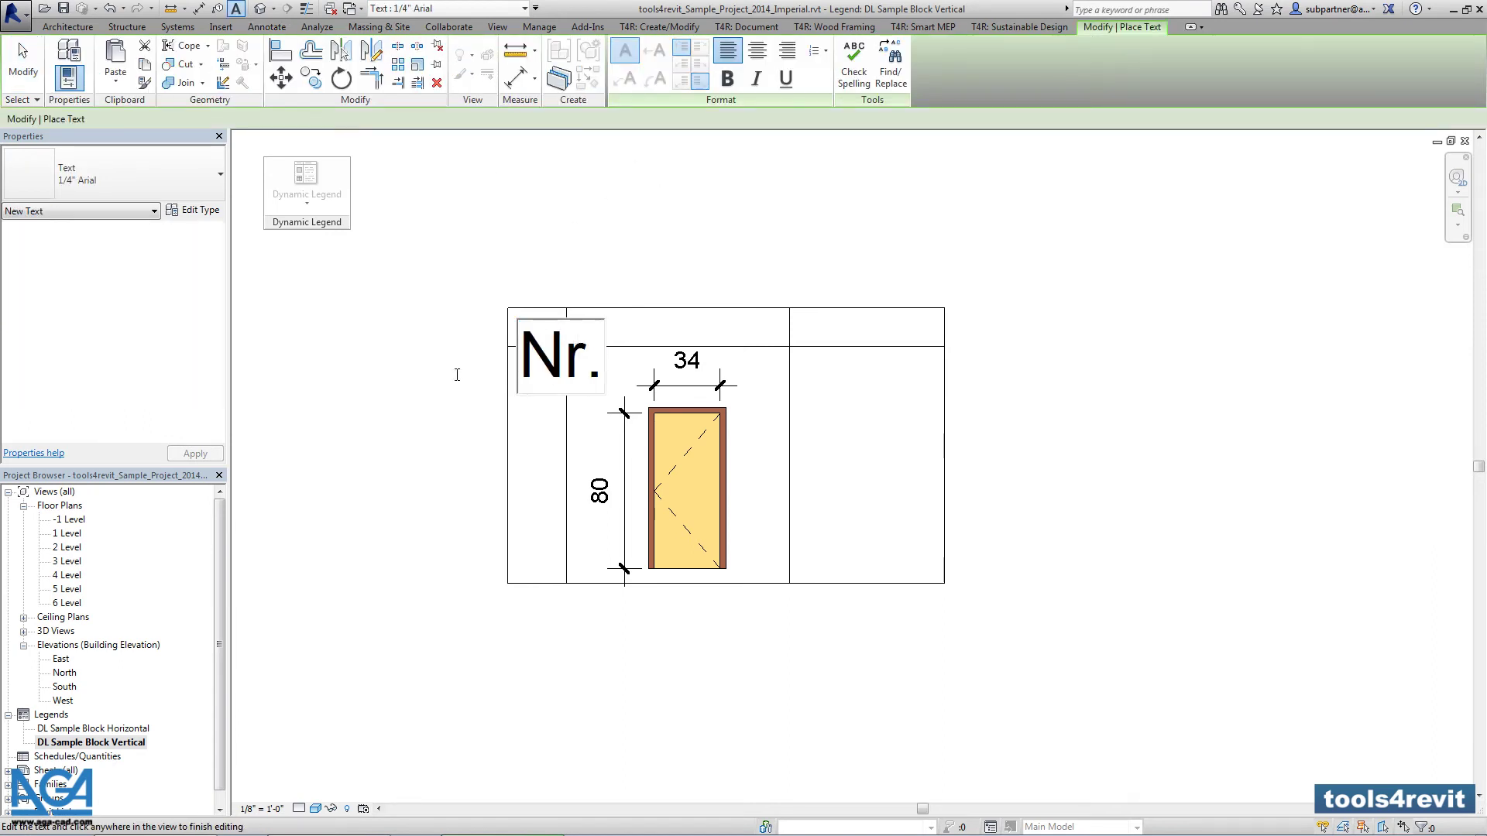
pyautogui.click(457, 375)
# - Change the "Nr." text note to the 3/32" Arial type
pyautogui.click(164, 174)
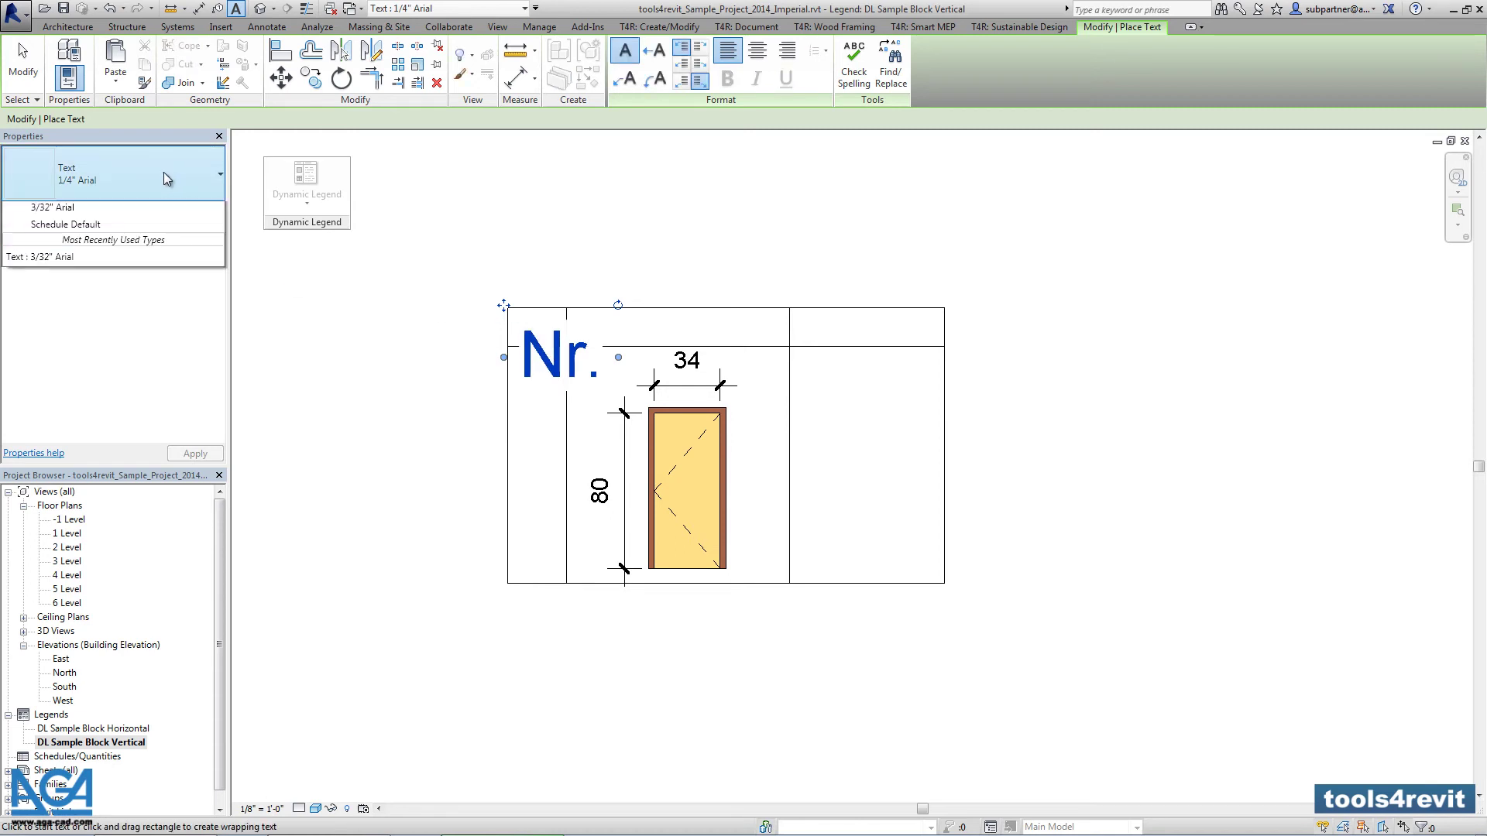
pyautogui.click(104, 246)
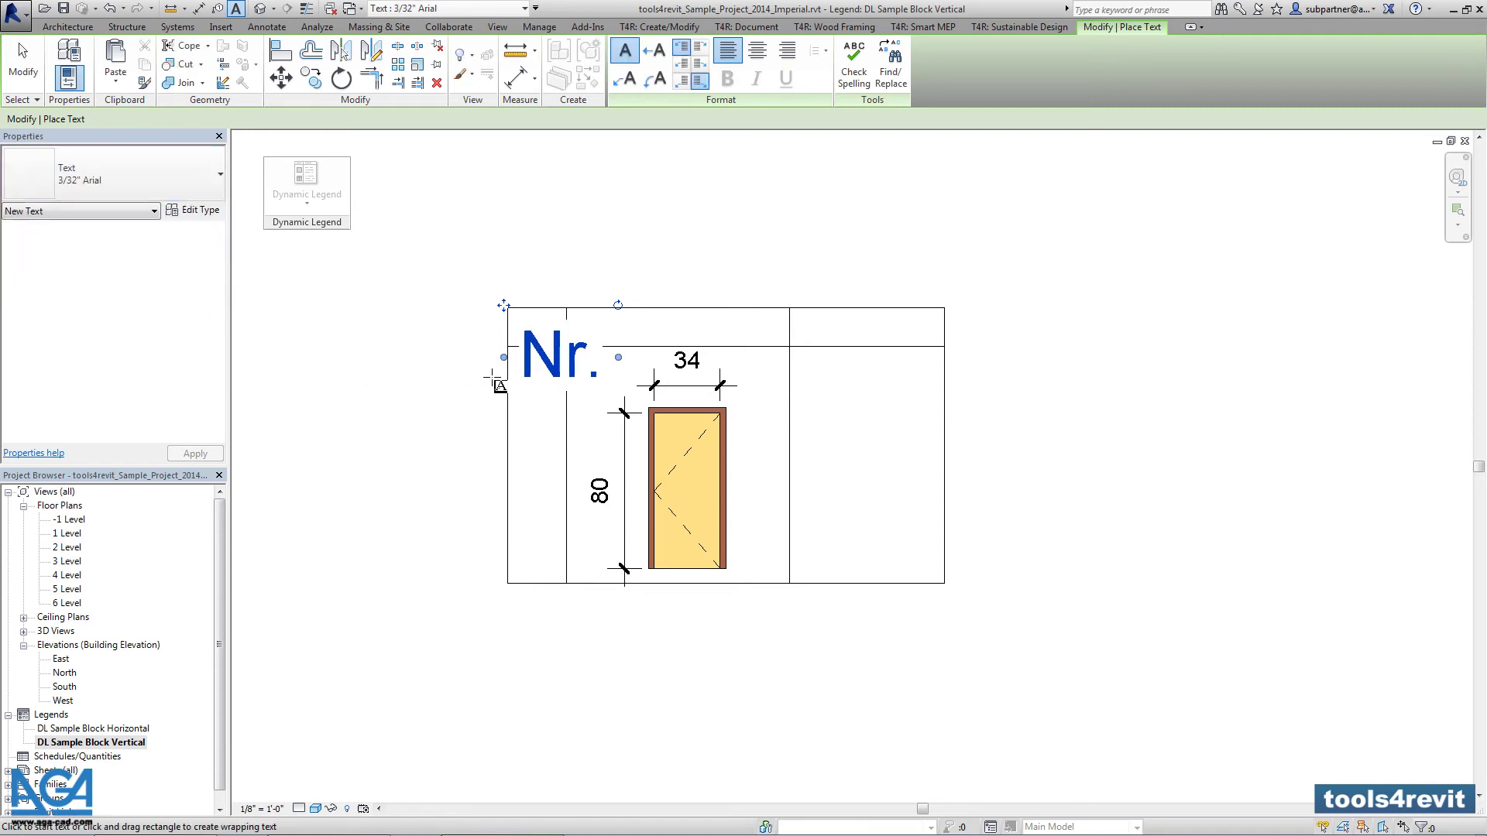
pyautogui.press('Escape')
pyautogui.press('Escape')
pyautogui.click(557, 357)
pyautogui.click(146, 170)
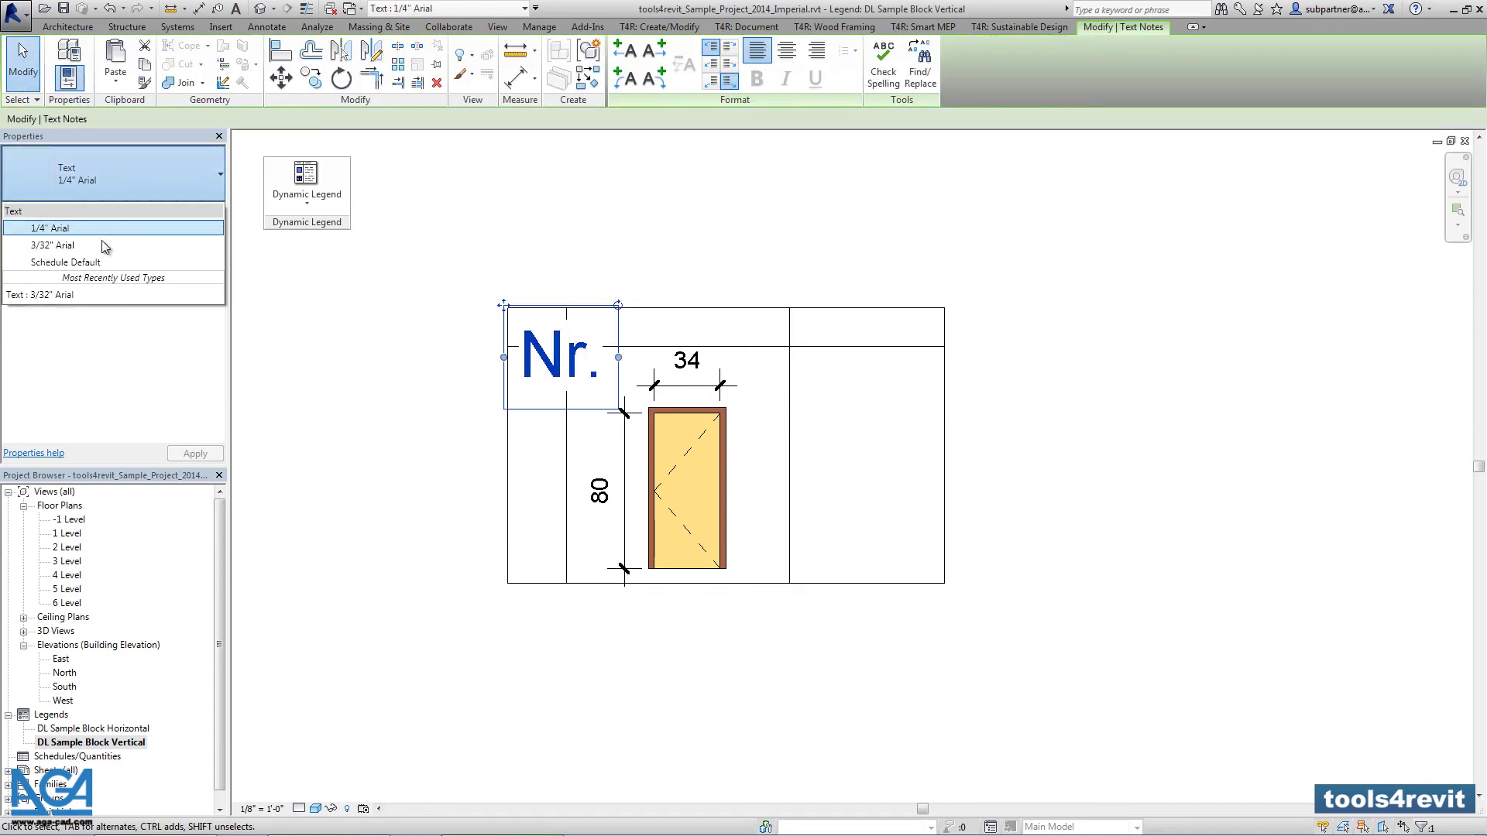
pyautogui.click(105, 246)
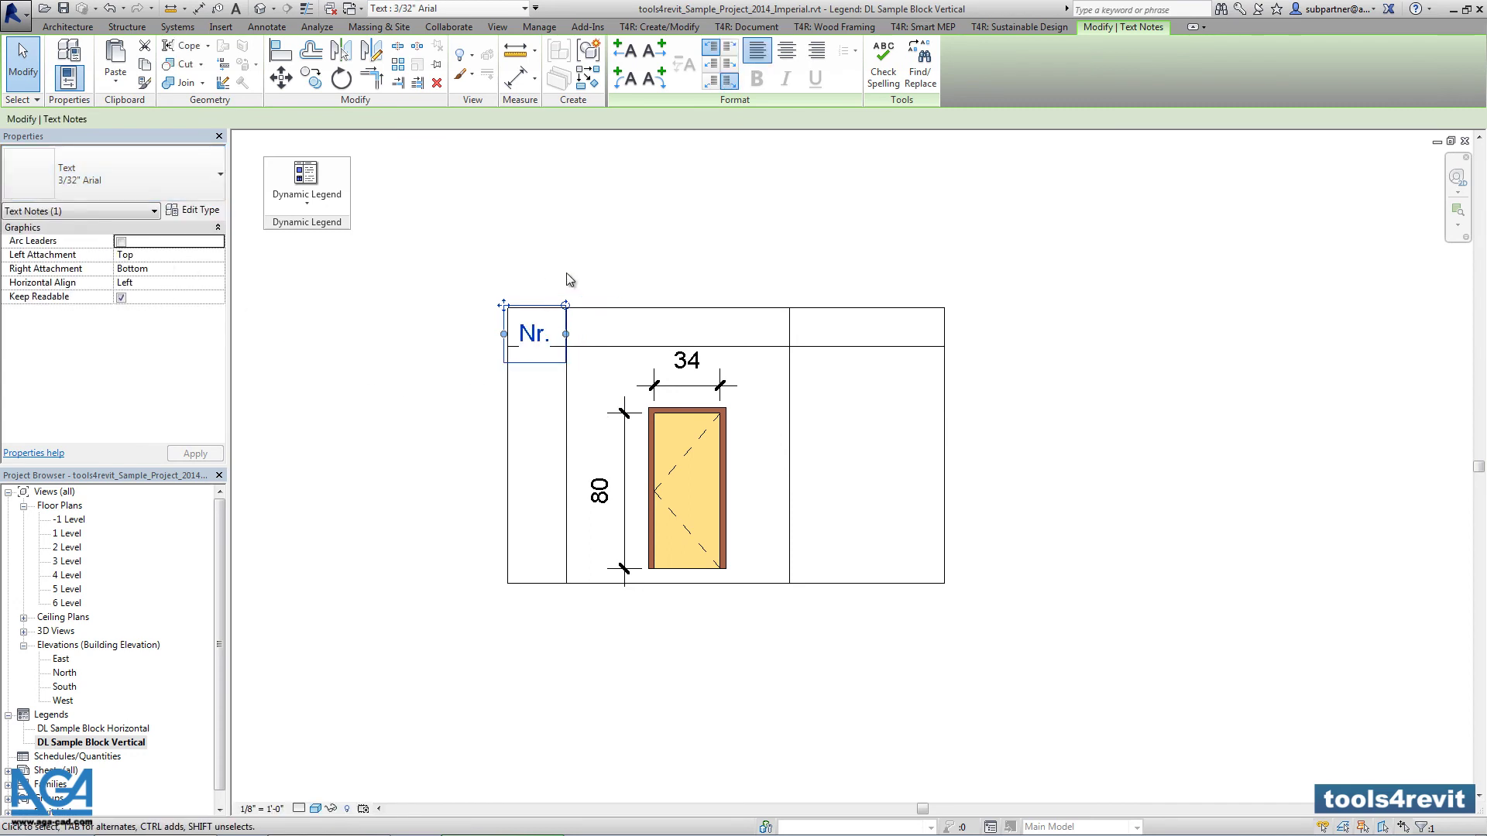
# - Nudge the "Nr." text up so it fits within its header cell
pyautogui.press('Up')
pyautogui.press('Up')
pyautogui.press('Up')
pyautogui.press('Up')
pyautogui.press('Escape')
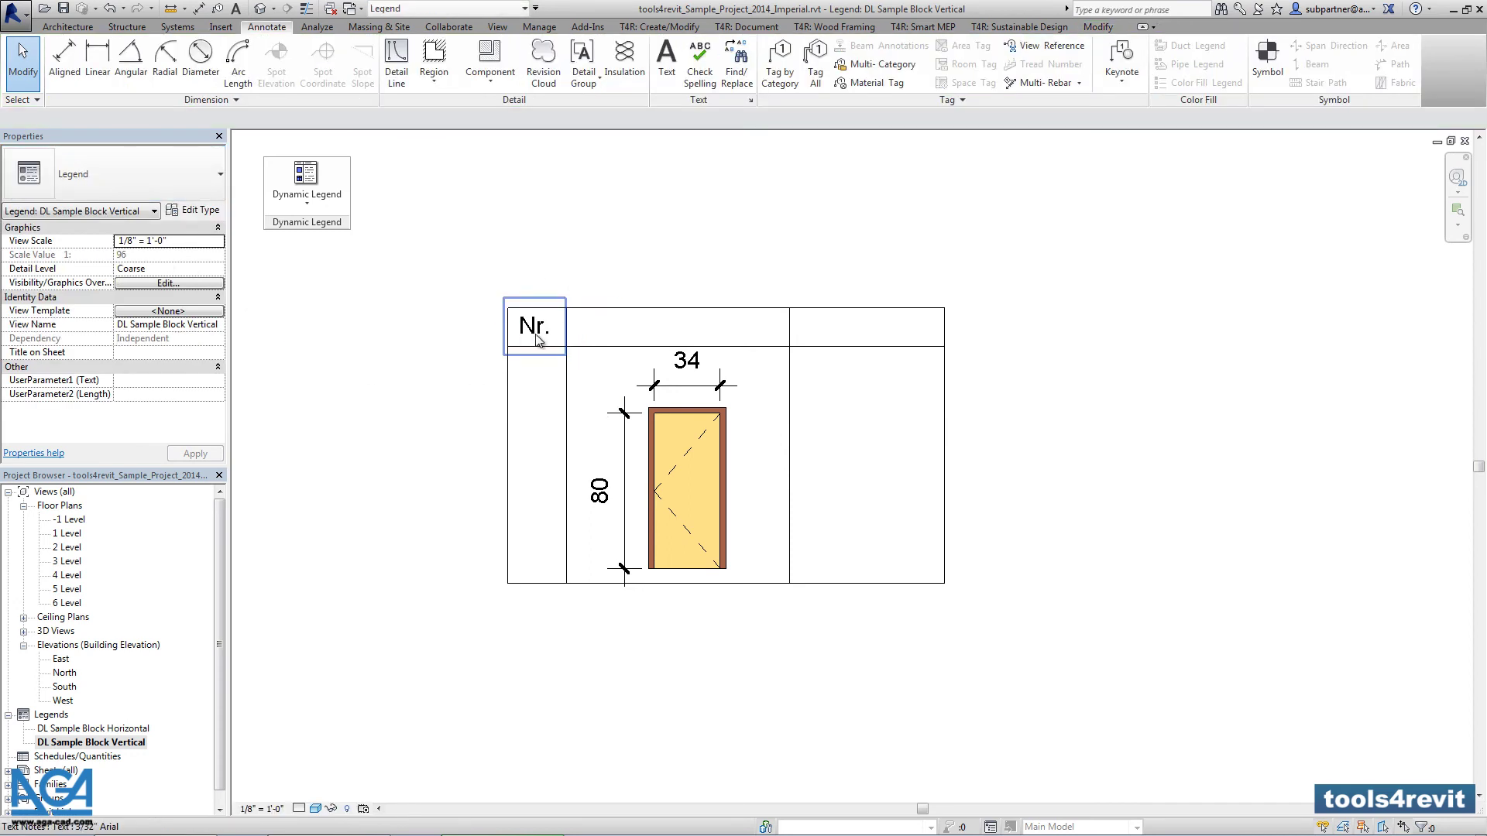
# - Copy the "Nr." text horizontally about 69 units into the middle header cell above the door
pyautogui.click(548, 283)
pyautogui.click(311, 77)
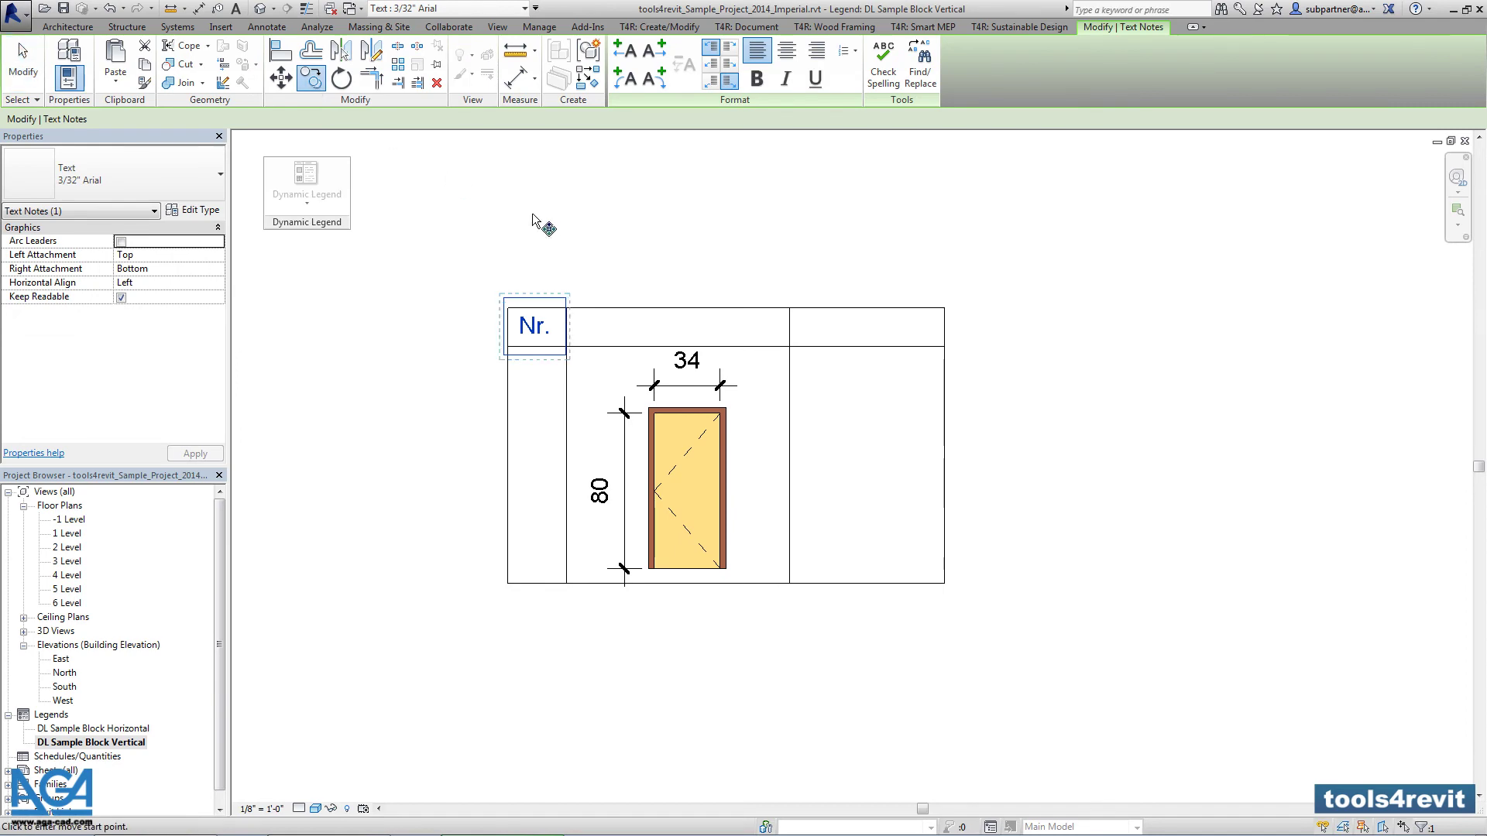
pyautogui.click(572, 221)
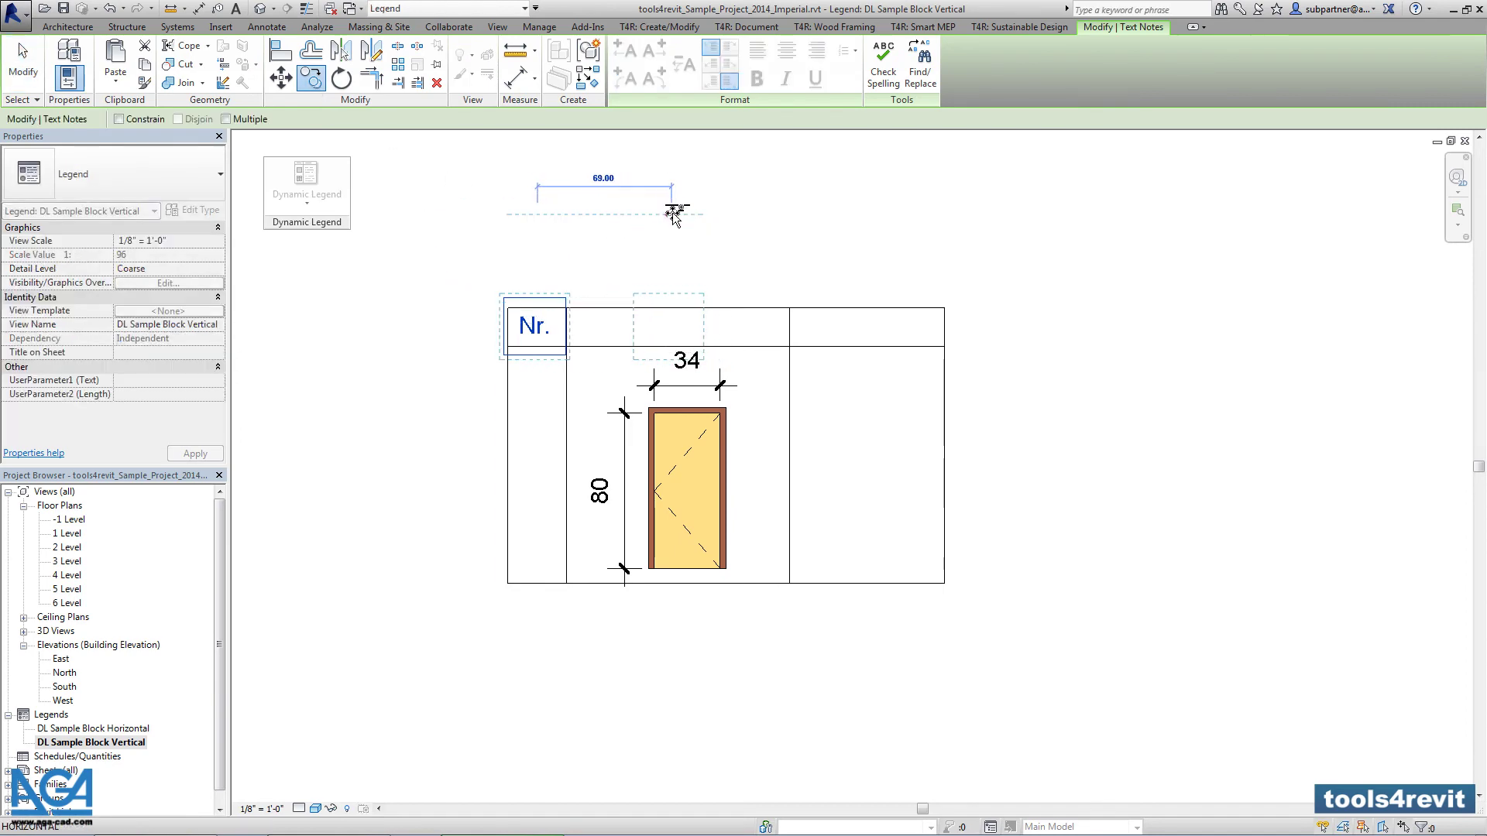
pyautogui.click(704, 220)
pyautogui.press('Escape')
pyautogui.press('Escape')
# - Change the copied header text to "Design", centre-align it and shift it slightly left within the middle header cell
pyautogui.doubleClick(681, 327)
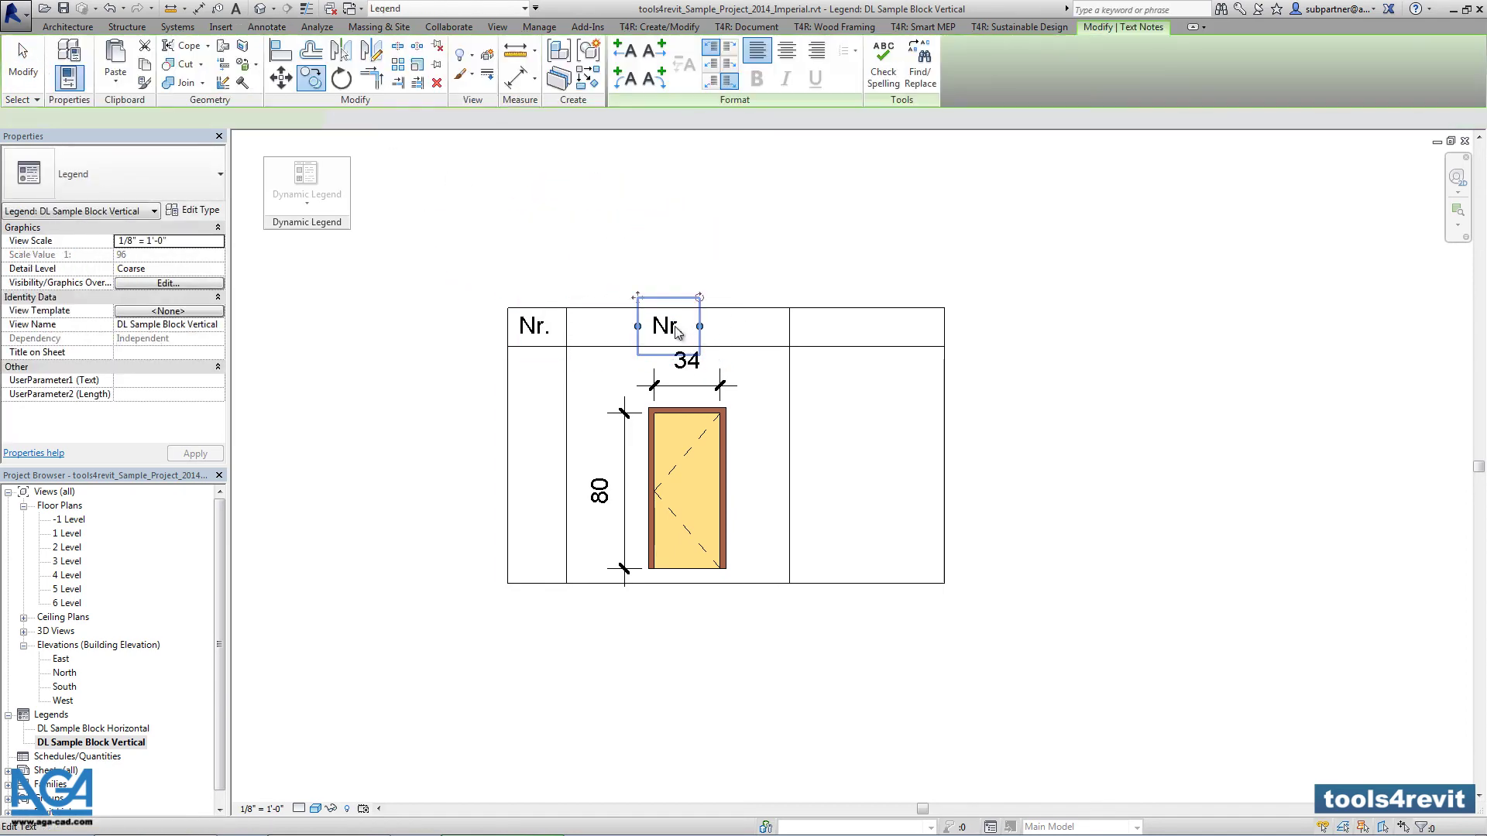
pyautogui.moveTo(683, 329); pyautogui.dragTo(595, 328)
pyautogui.write('Design')
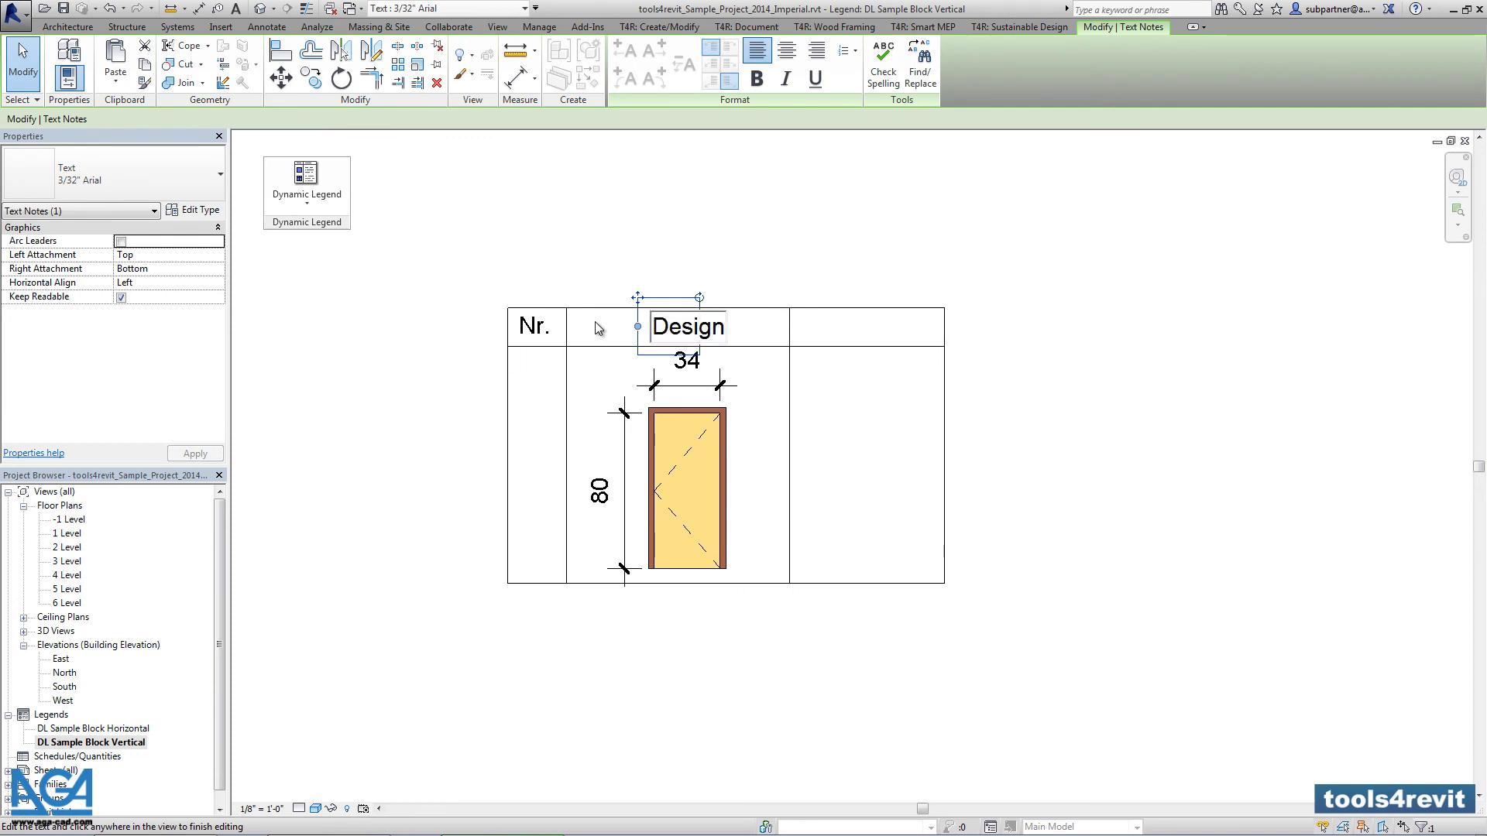
pyautogui.click(641, 264)
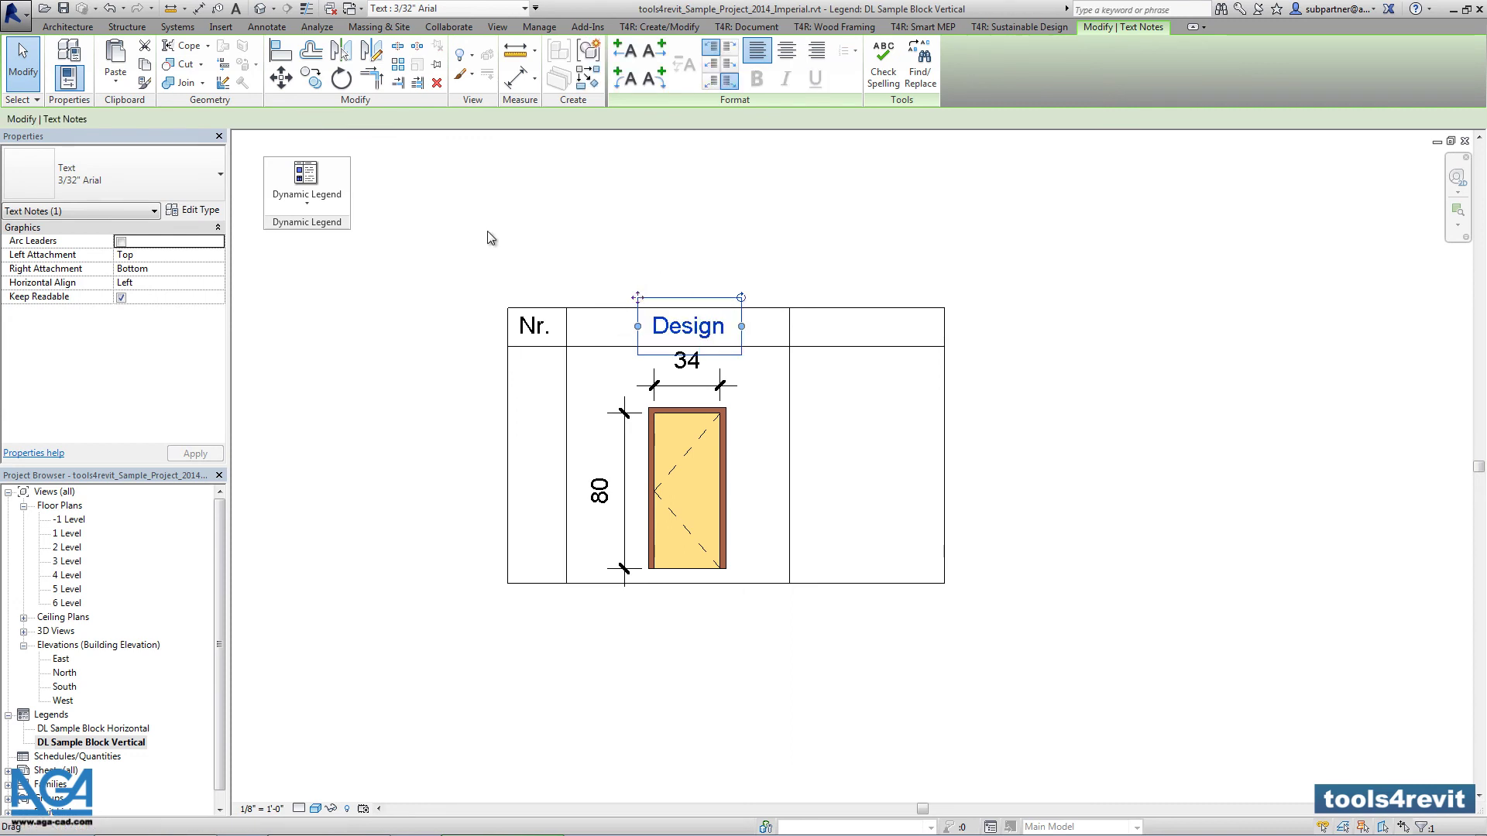
pyautogui.click(786, 50)
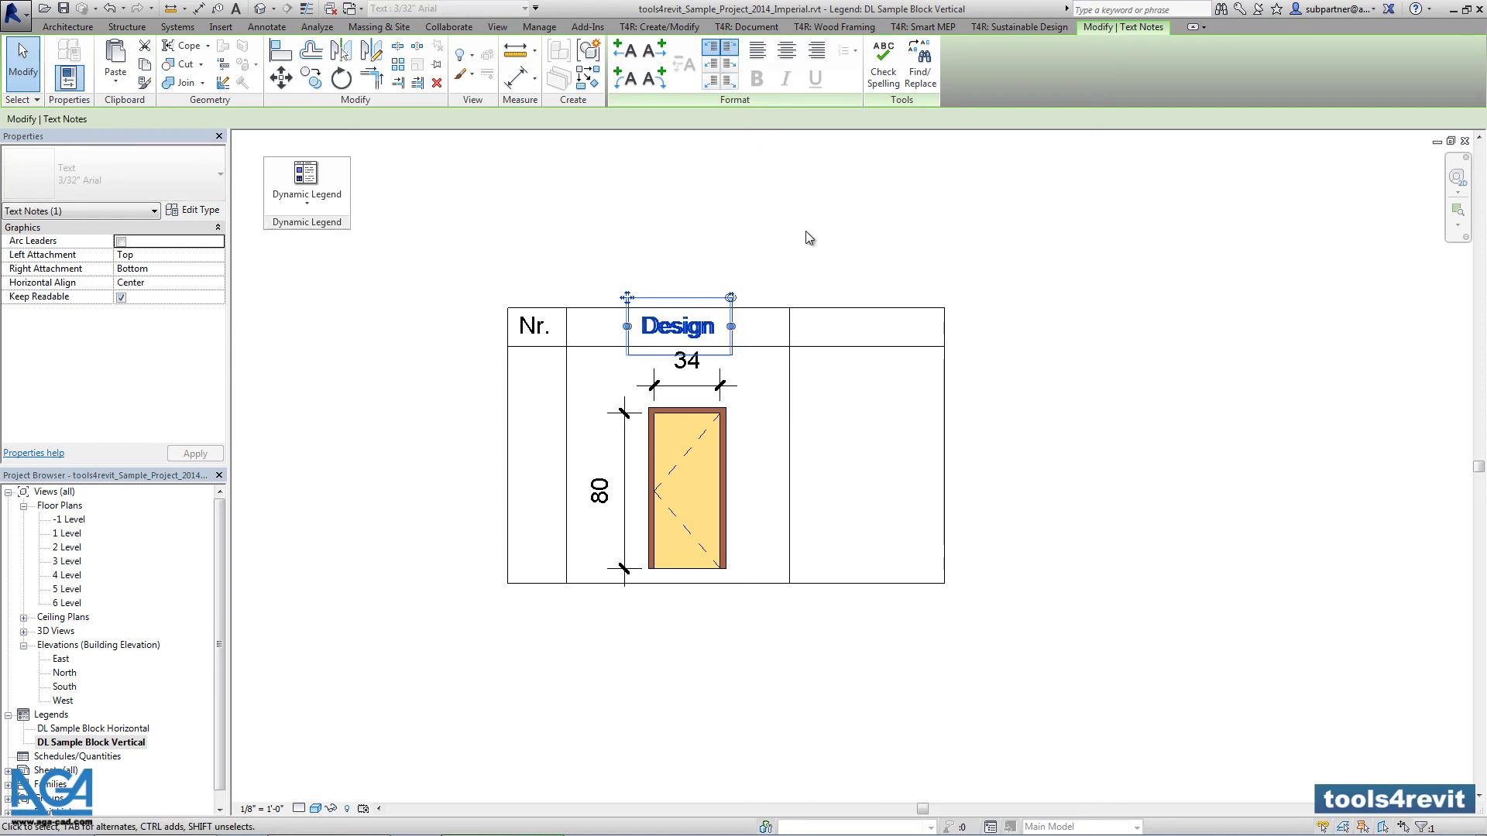
pyautogui.click(805, 238)
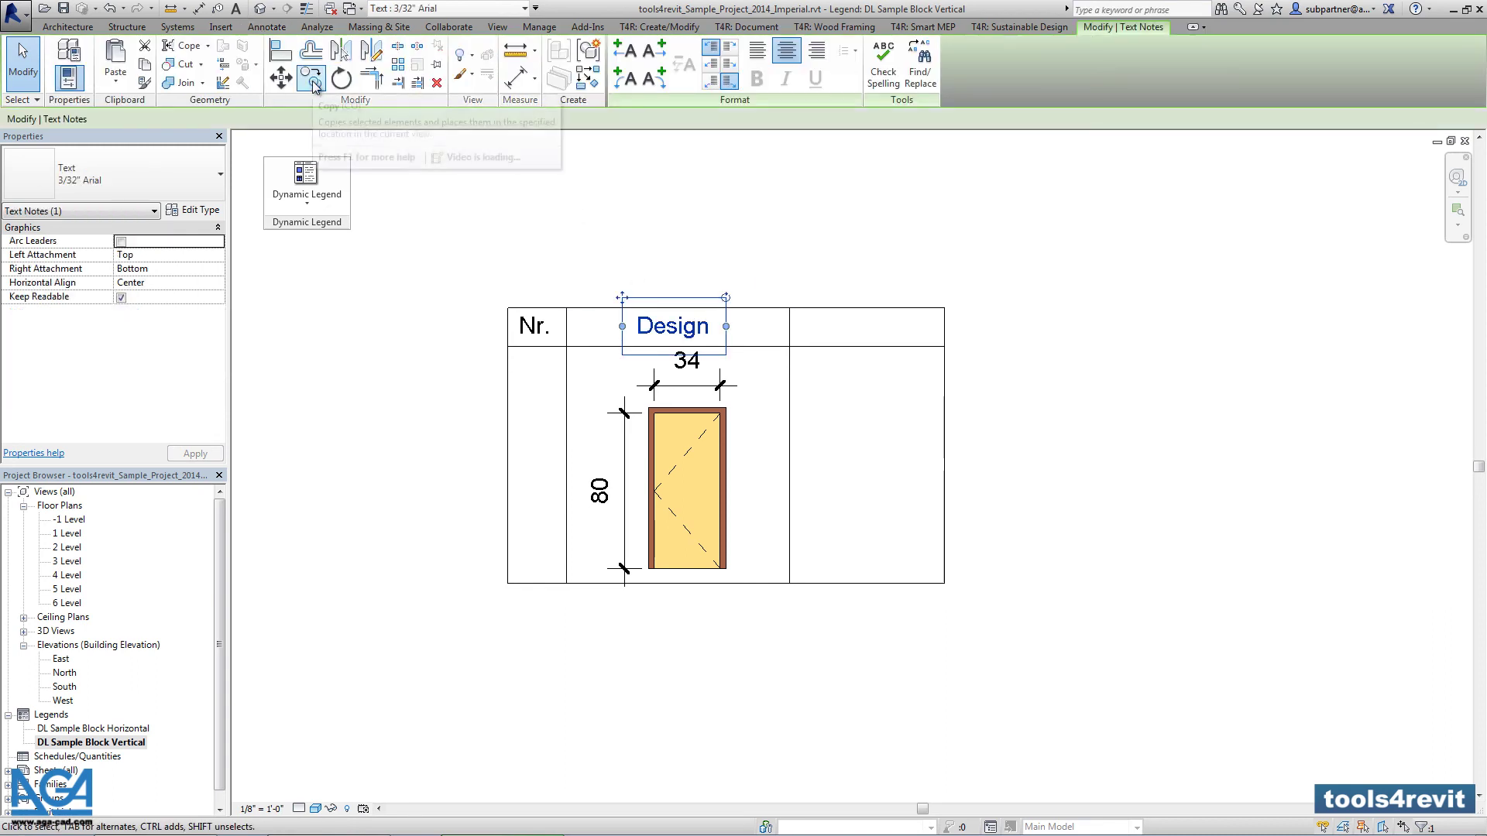
# - Copy the "Design" text horizontally about 98 units into the last header cell
pyautogui.click(311, 78)
pyautogui.click(736, 231)
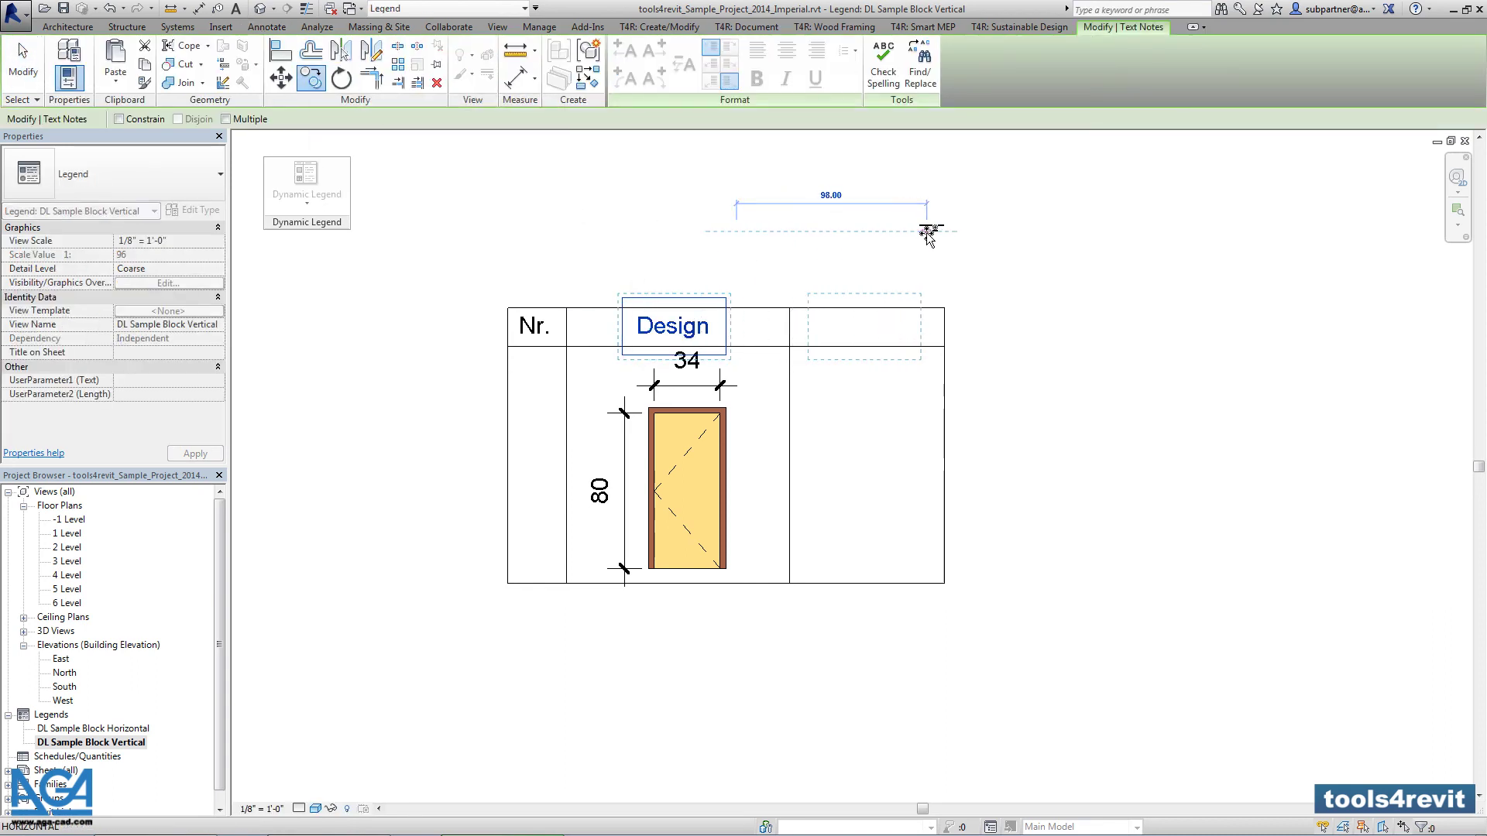
pyautogui.click(928, 230)
# - Change the copied text in the last header cell to "Parameter" and nudge it right to centre it
pyautogui.click(886, 329)
pyautogui.click(889, 327)
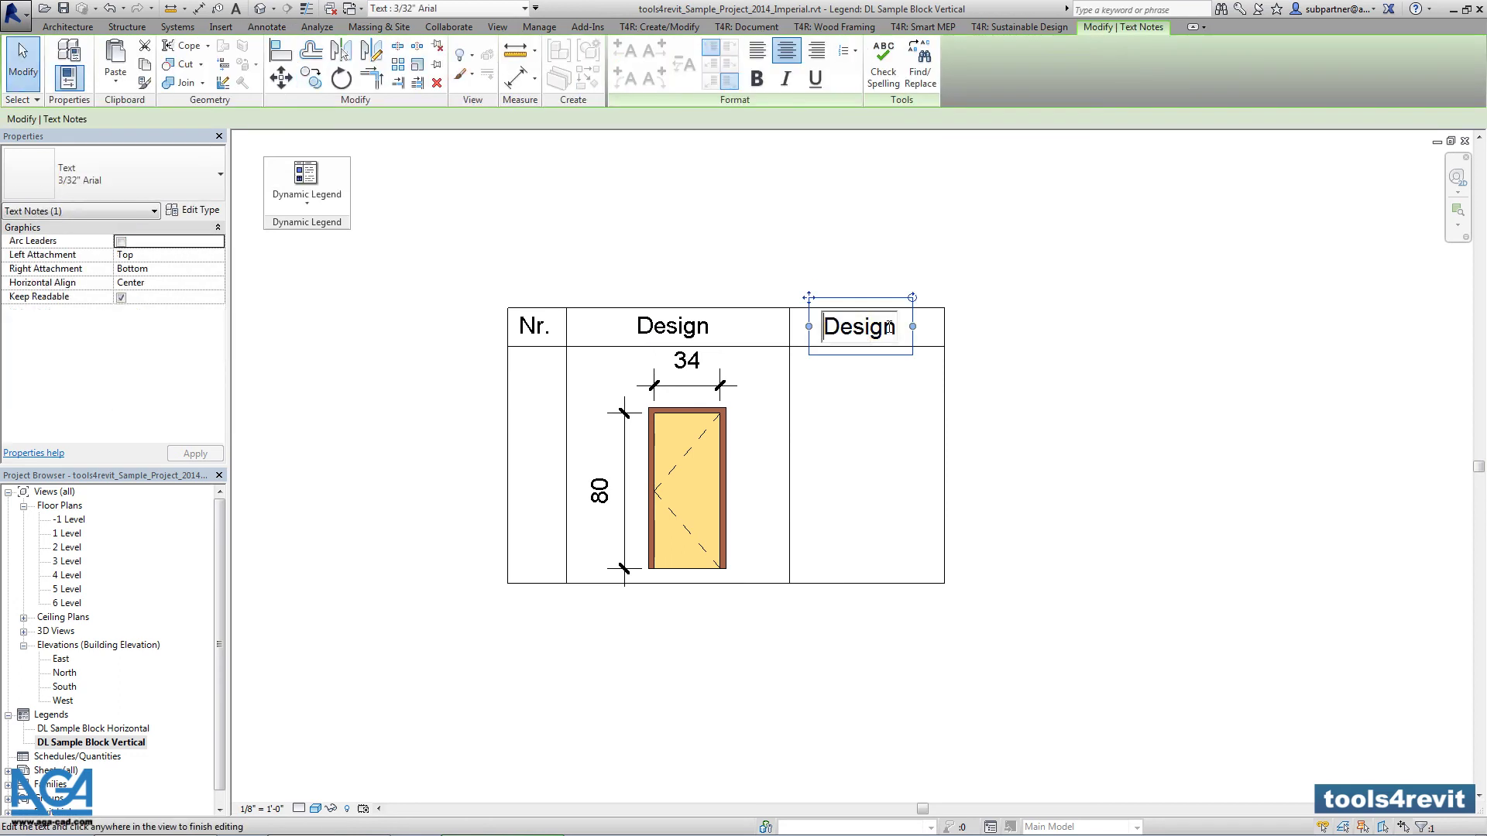
pyautogui.moveTo(794, 316); pyautogui.dragTo(752, 313)
pyautogui.write('Paramat')
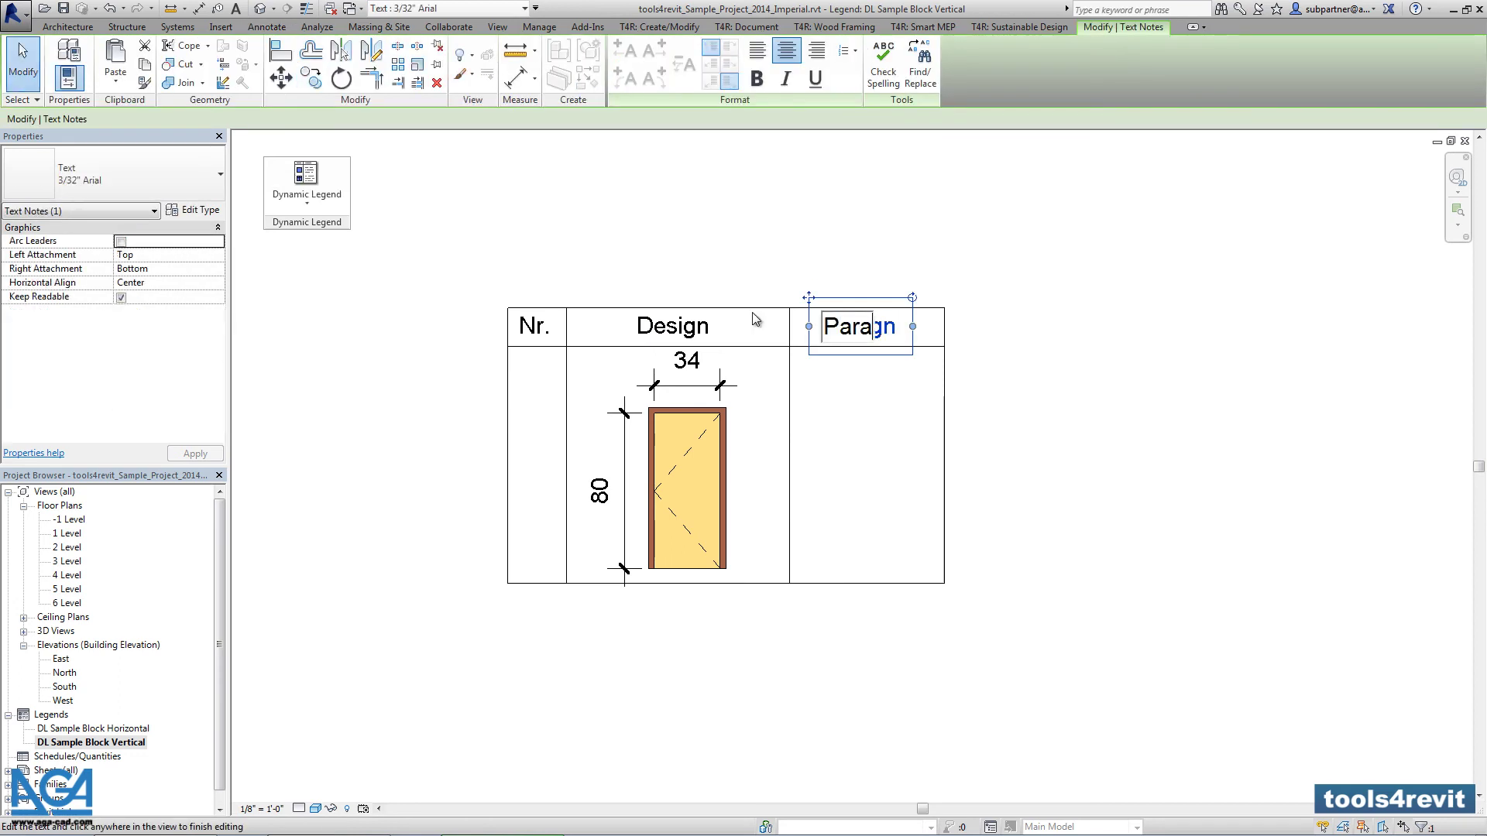
pyautogui.write('er')
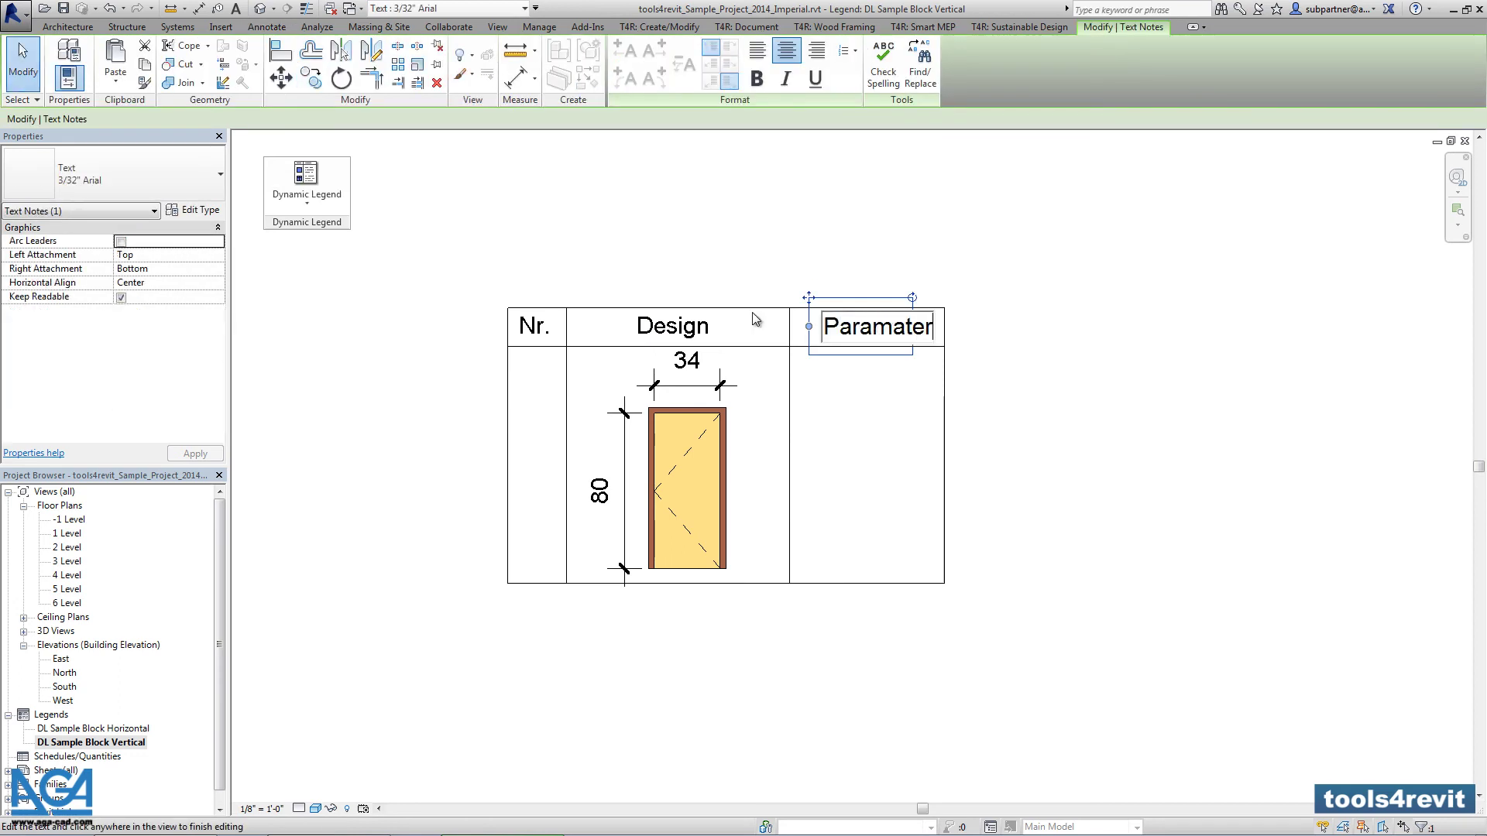
pyautogui.press('BackSpace')
pyautogui.press('BackSpace')
pyautogui.press('BackSpace')
pyautogui.press('BackSpace')
pyautogui.write('eter')
pyautogui.hotkey('ctrl', 'a')
pyautogui.click(856, 255)
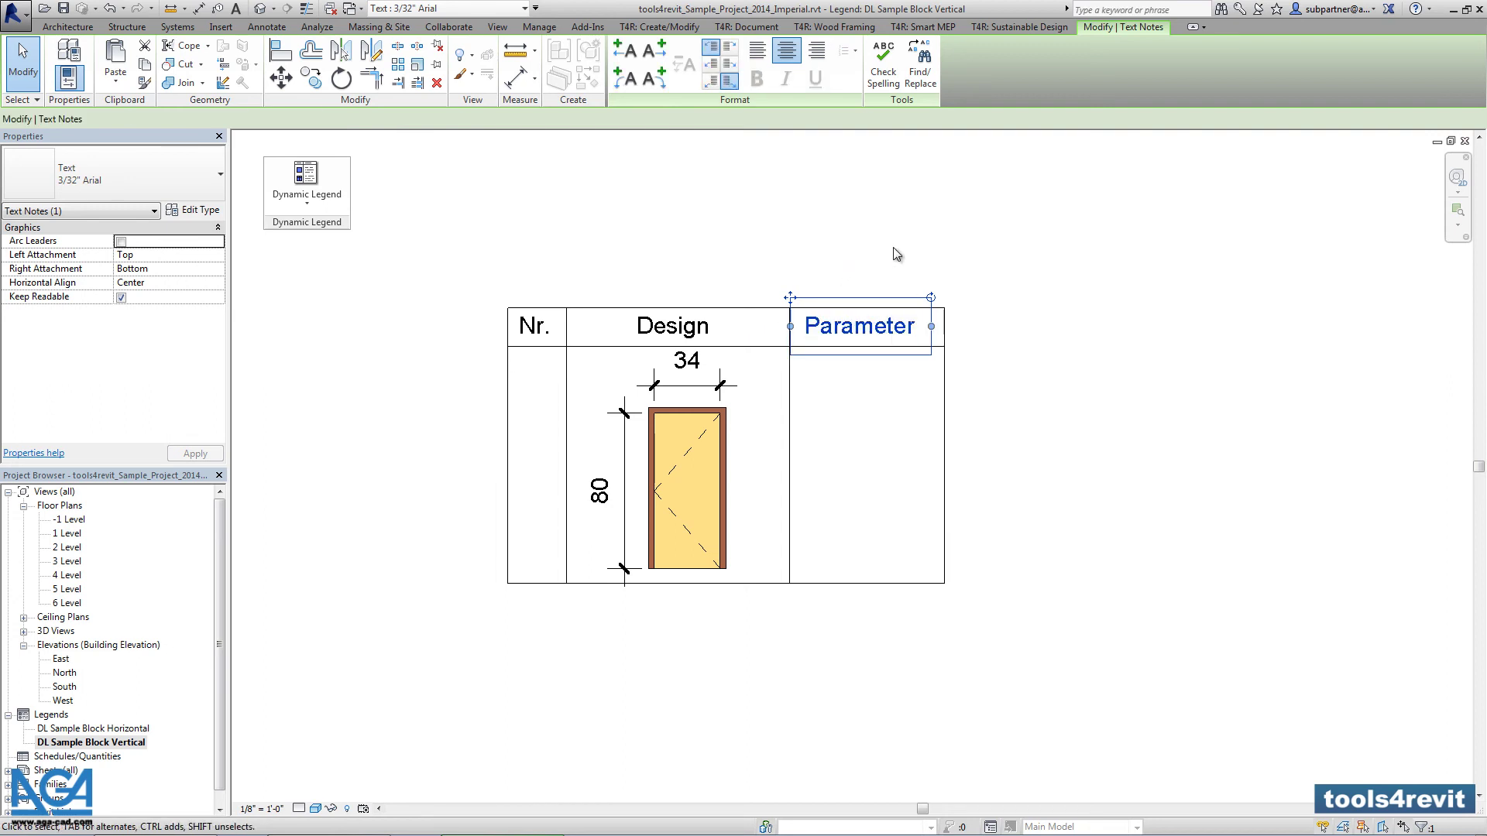
pyautogui.press('Right')
pyautogui.click(959, 241)
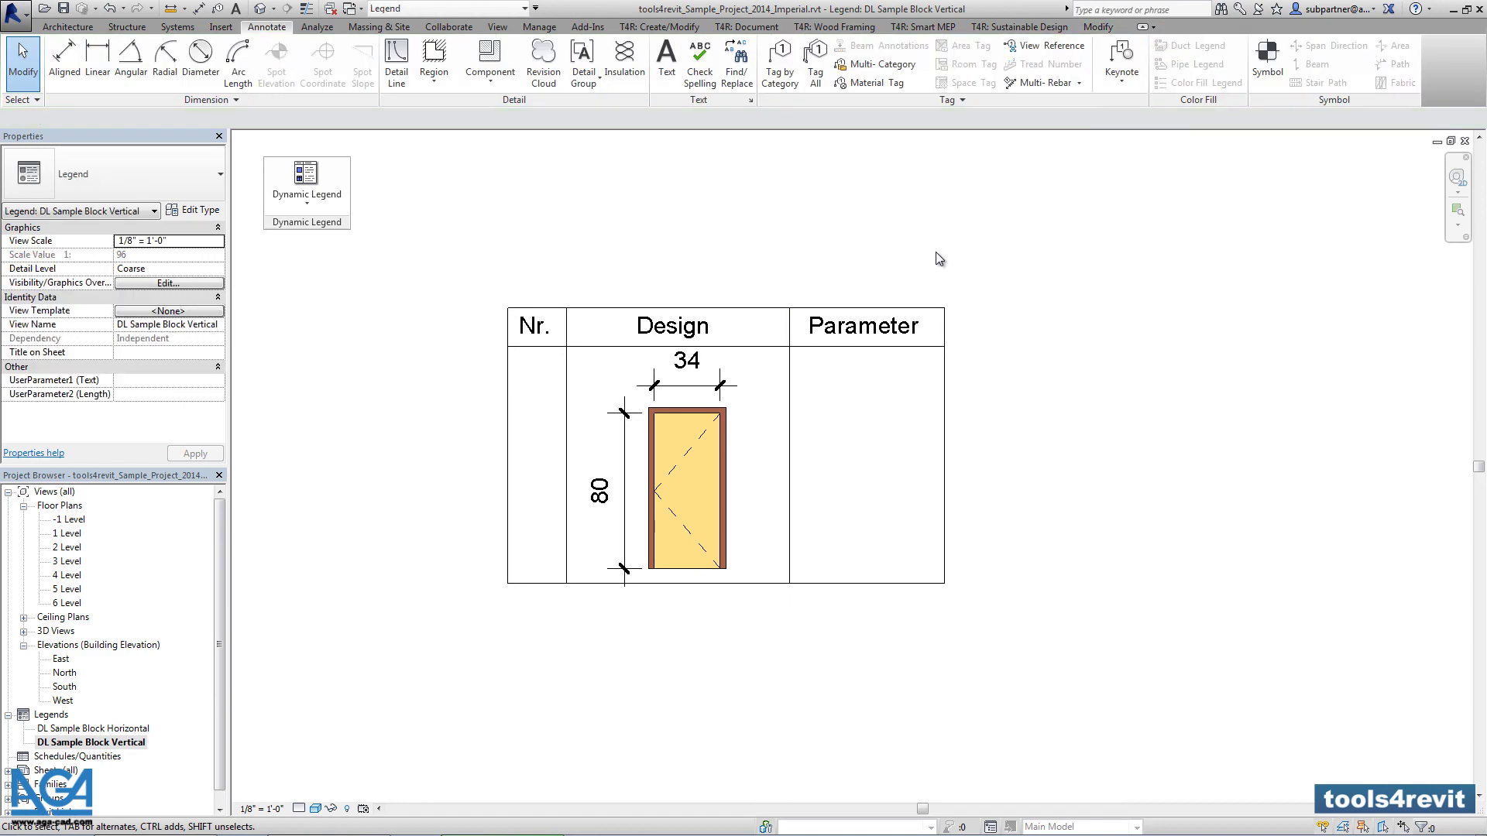
# - Place I_SM_Legend Parameter Text symbols of type Center in the cells beneath the Nr. and Parameter headers
pyautogui.click(1267, 72)
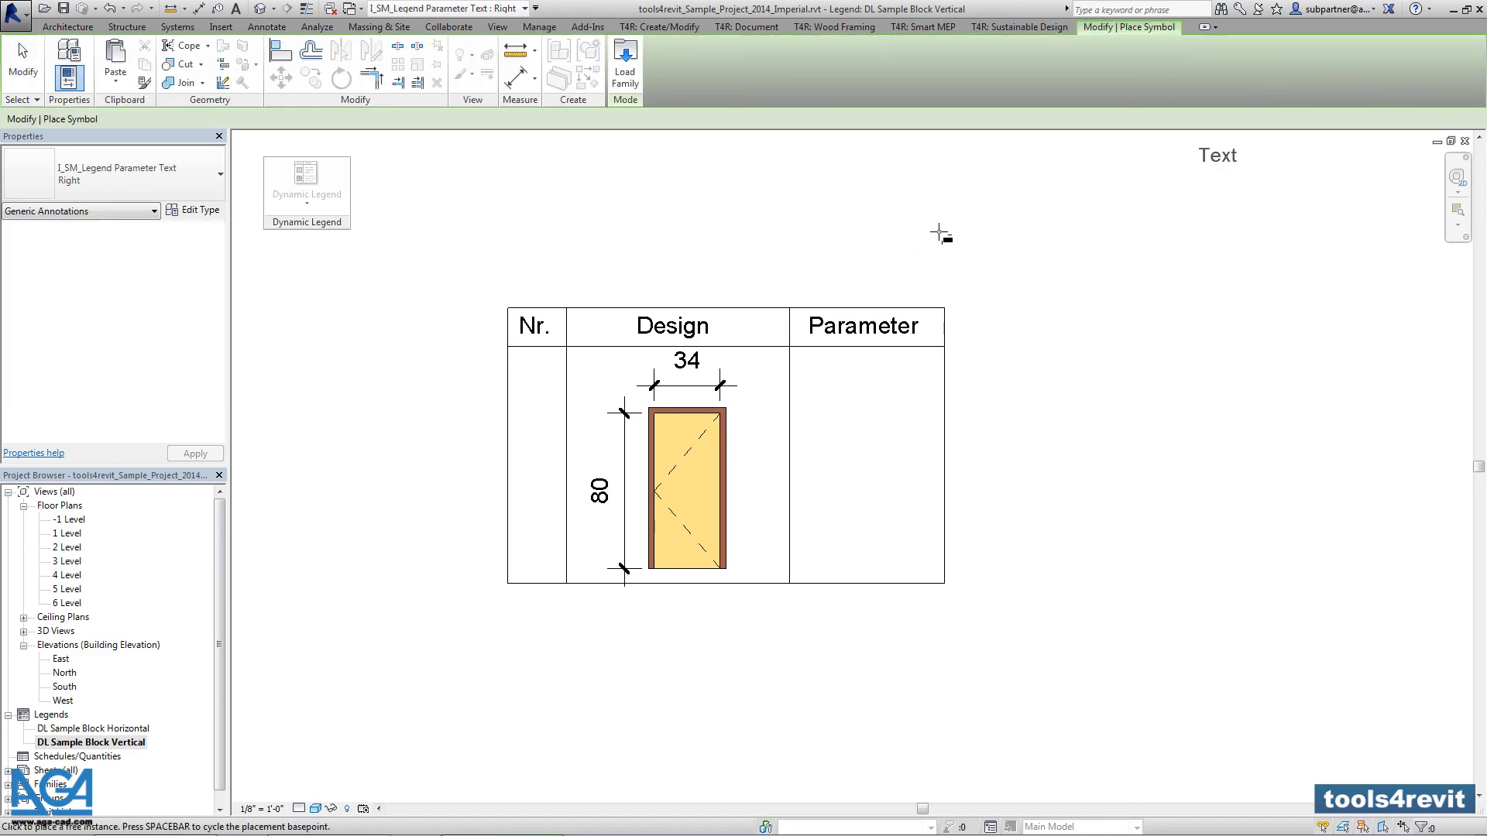
pyautogui.click(161, 175)
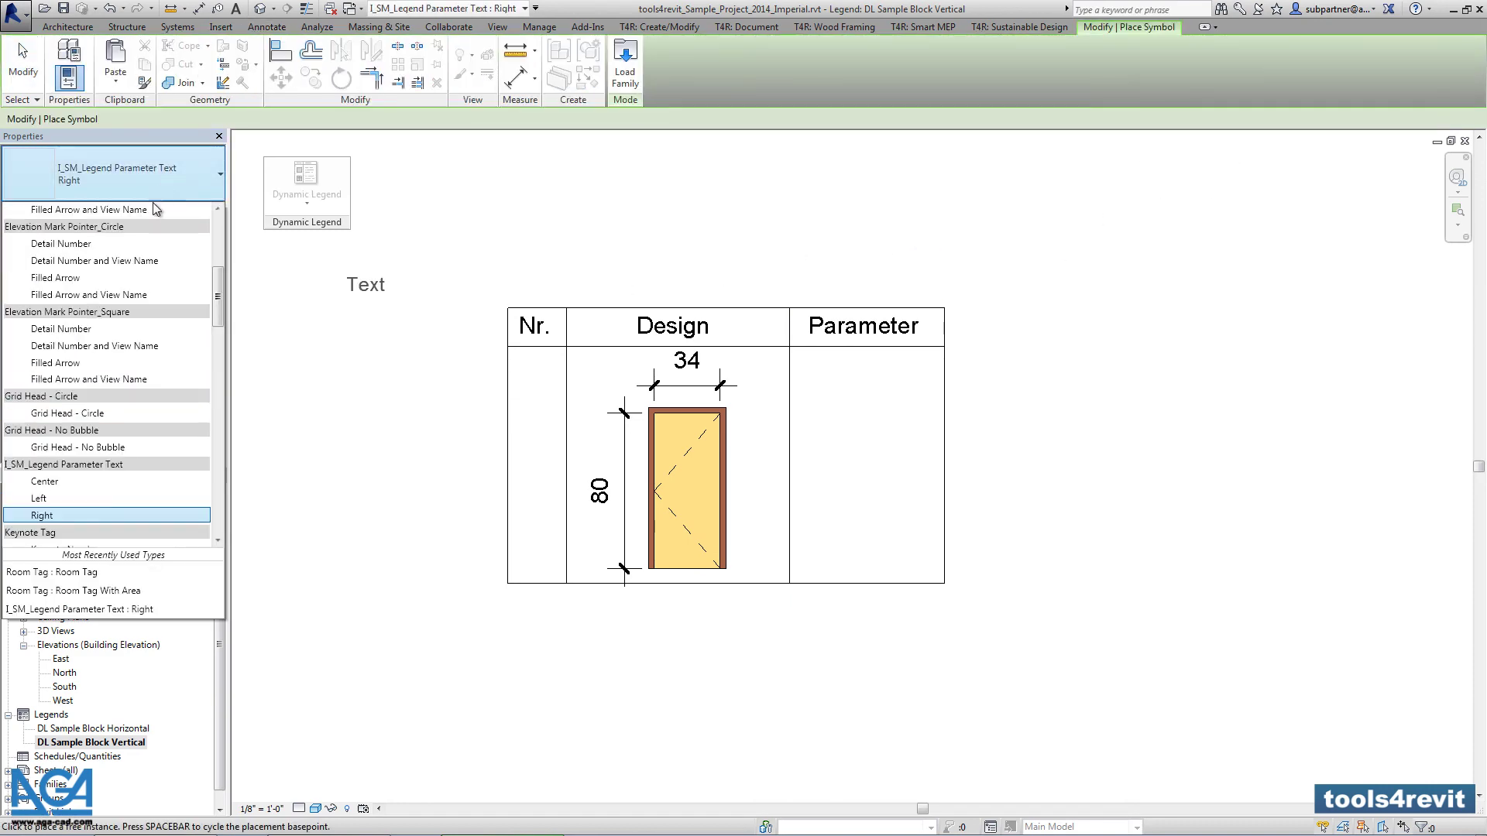
pyautogui.click(73, 488)
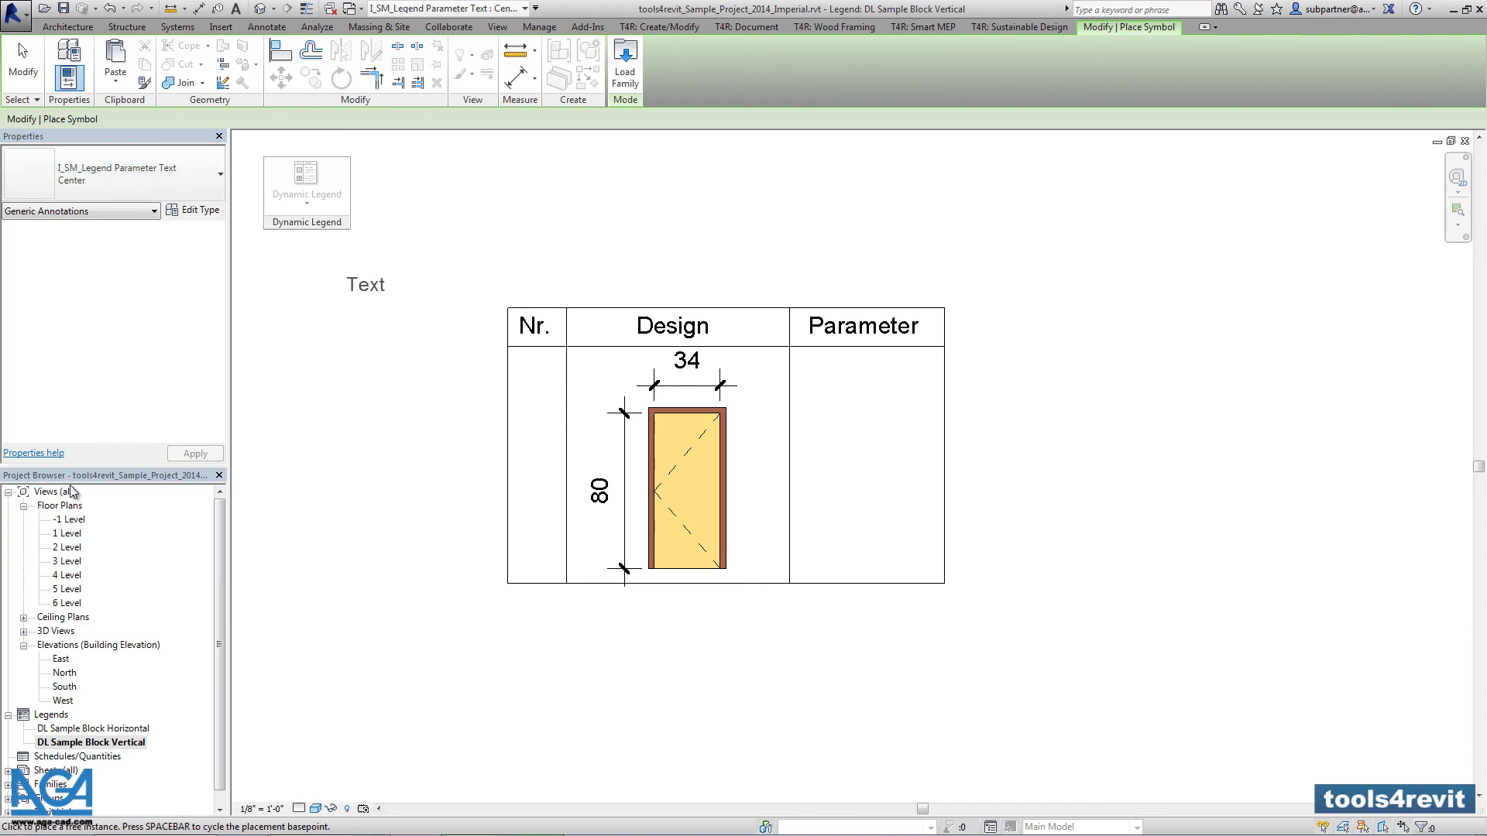
pyautogui.click(538, 377)
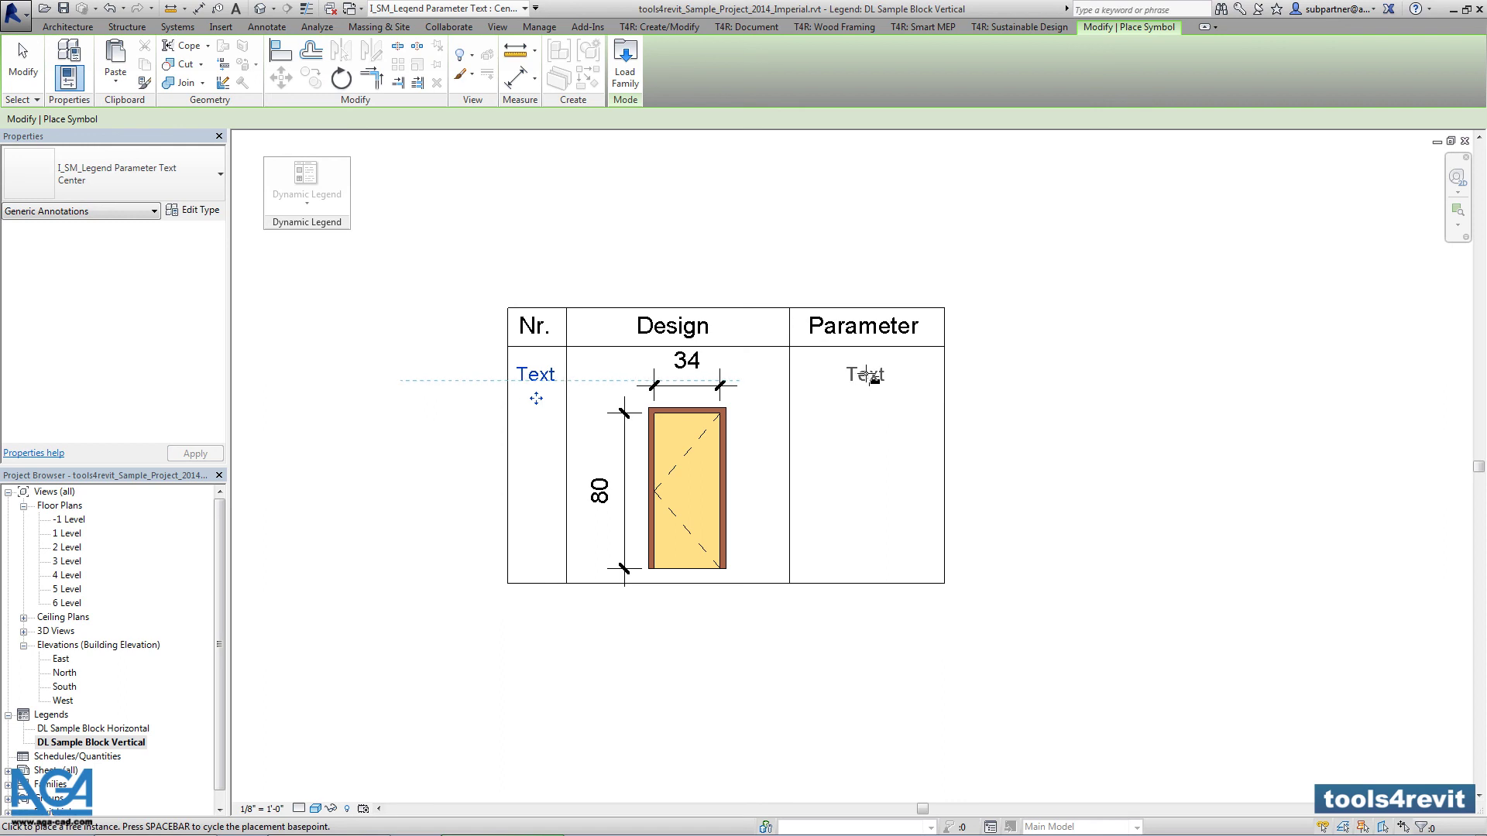
pyautogui.click(867, 377)
pyautogui.press('Escape')
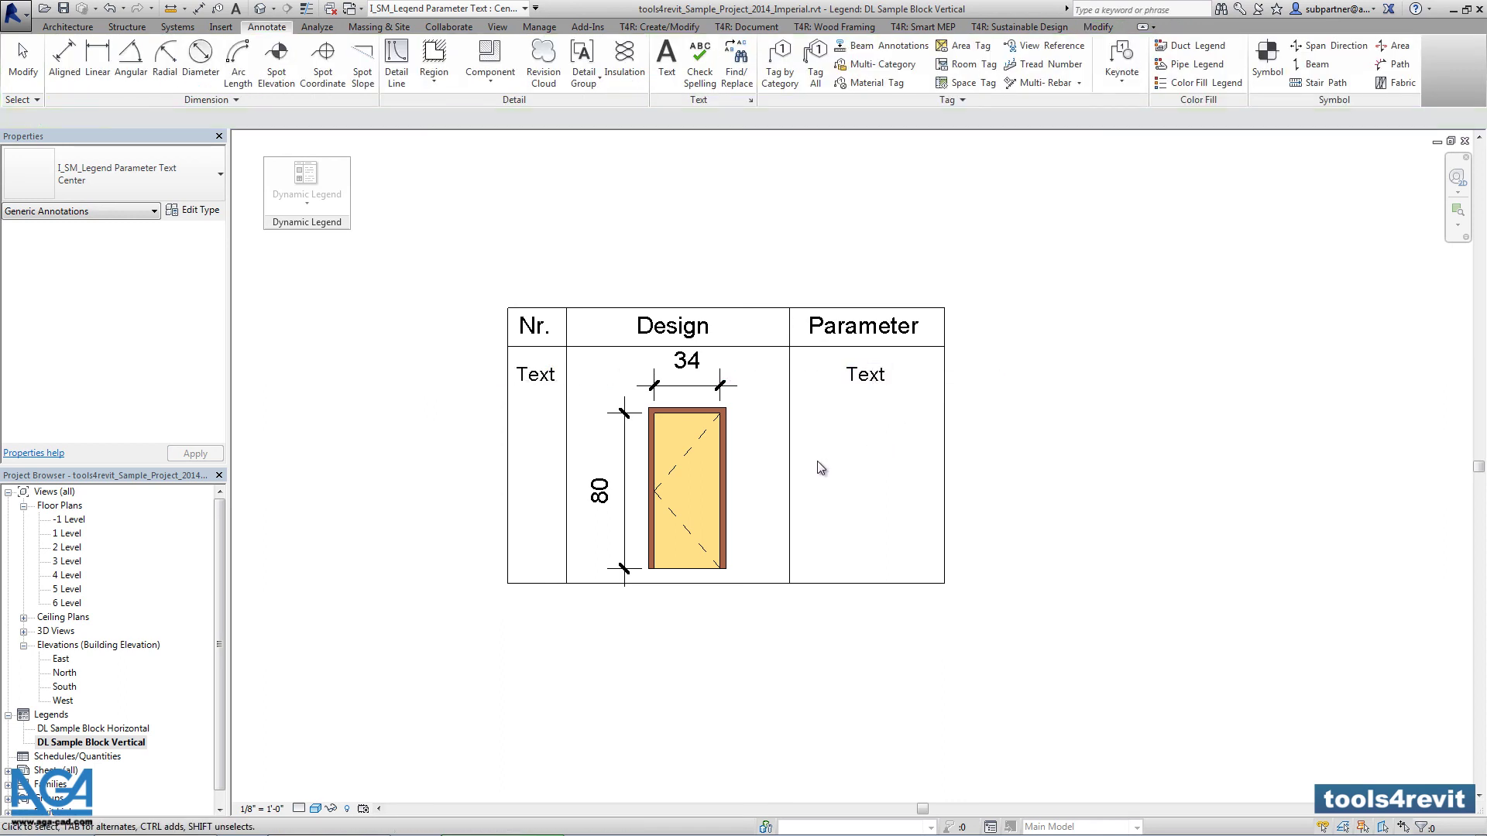
pyautogui.press('Escape')
# - Review the finished vertical block, check the DL Sample Block Horizontal legend view and return to DL Sample Block Vertical
pyautogui.scroll(1, 852, 461)
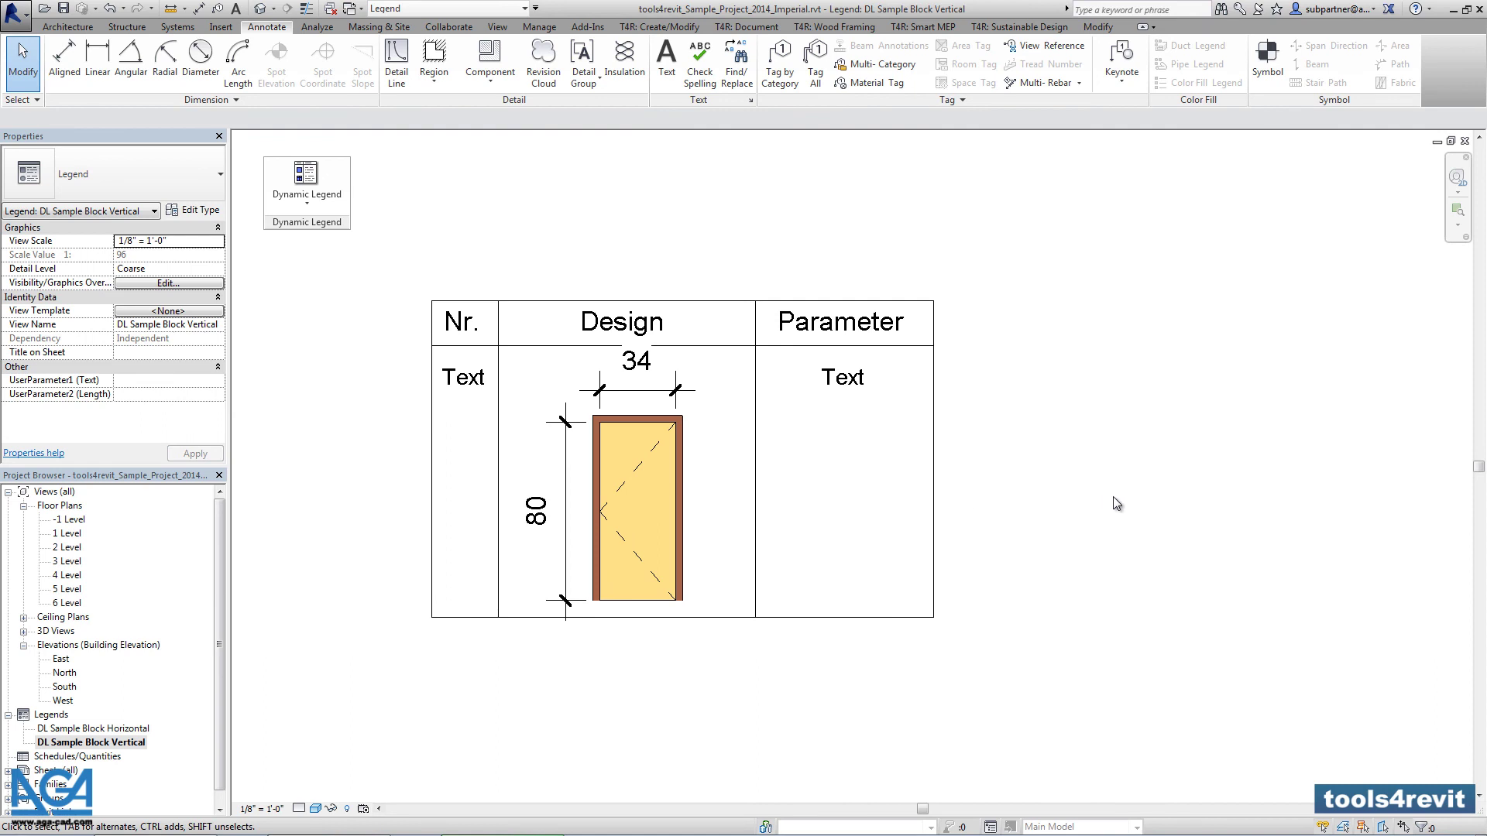
pyautogui.scroll(-2, 1025, 449)
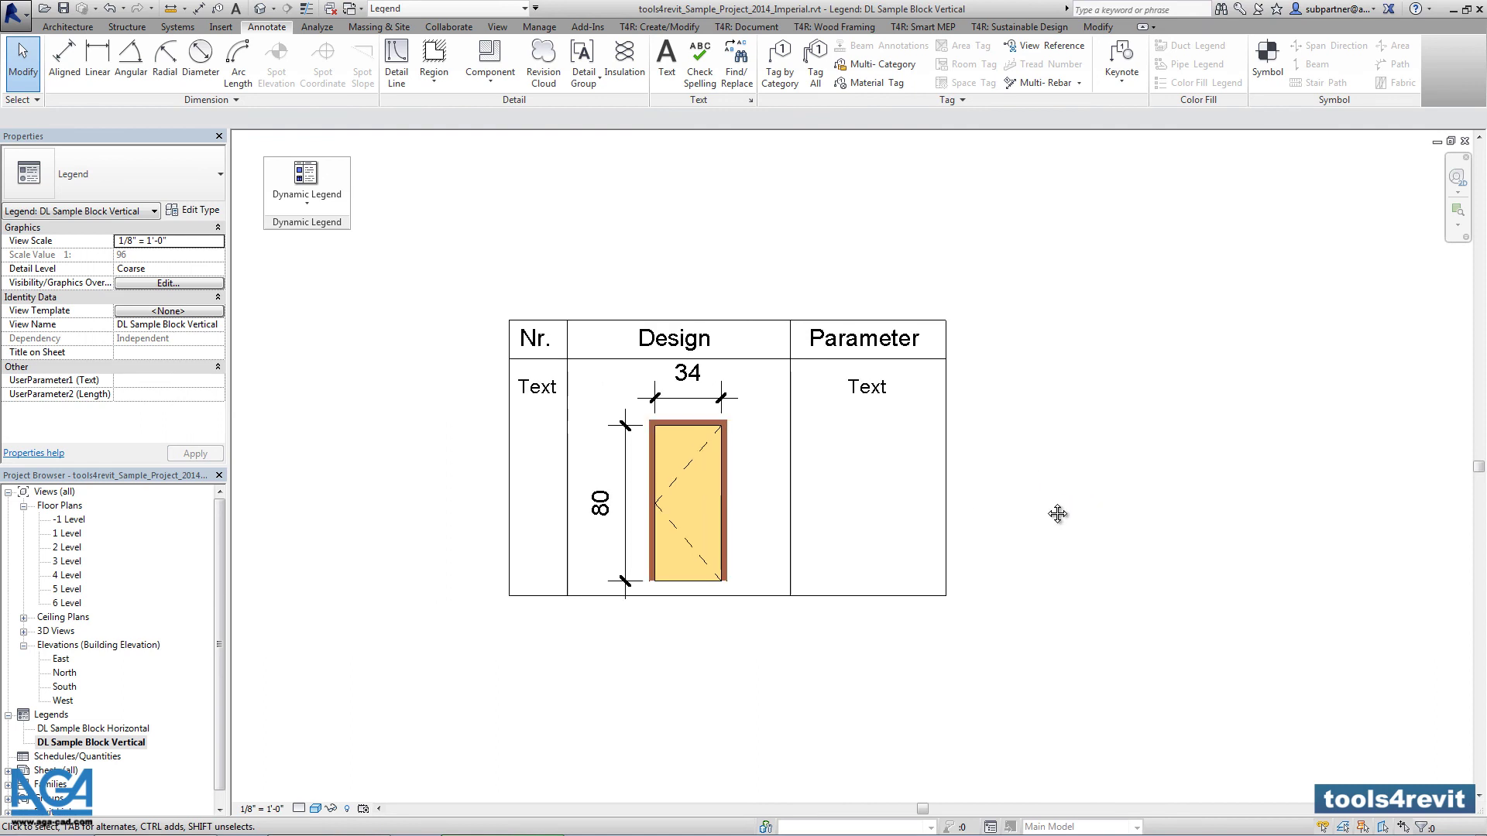
pyautogui.doubleClick(114, 729)
pyautogui.click(113, 743)
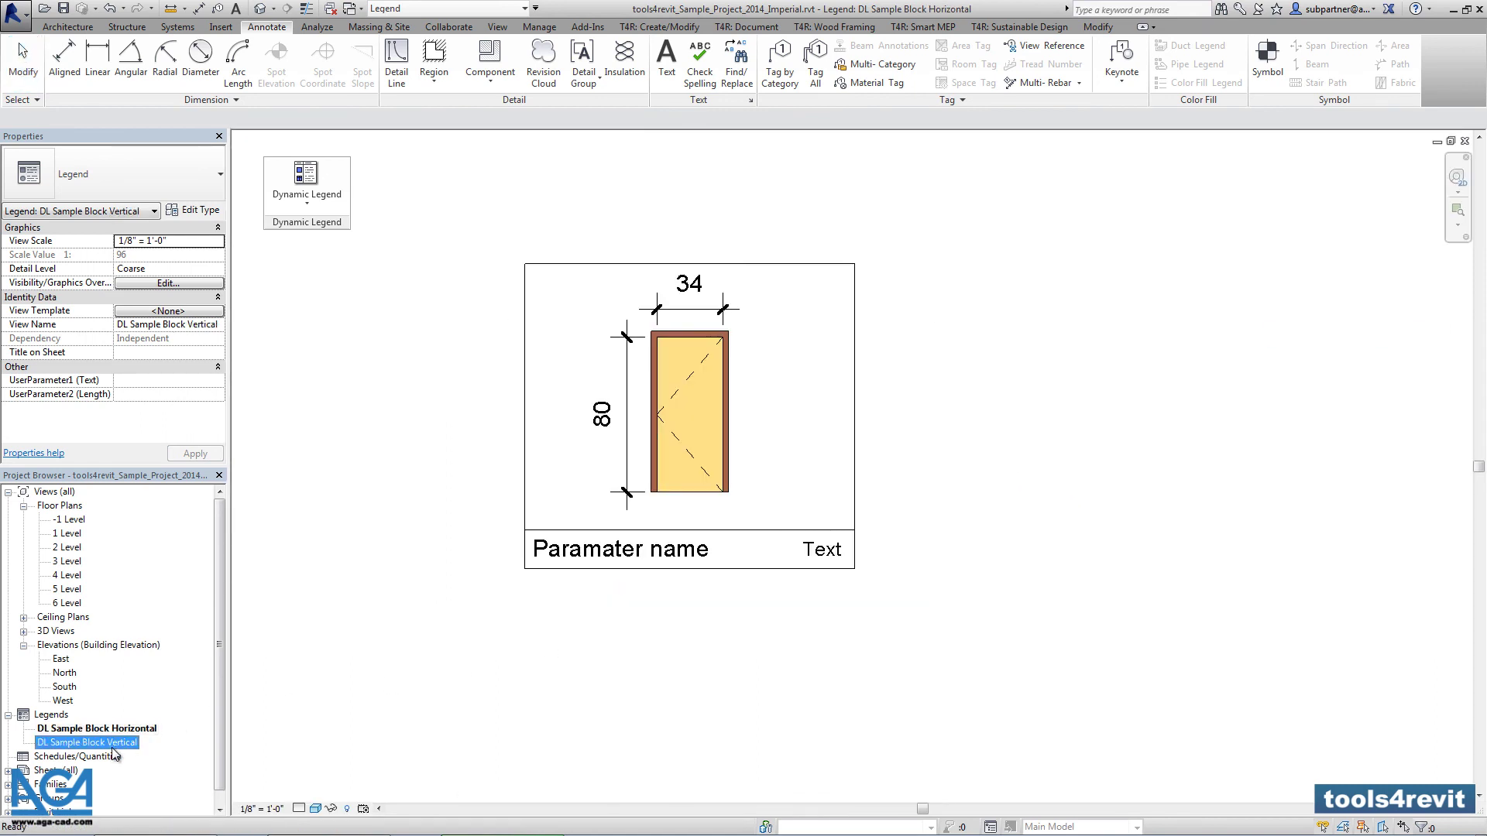
pyautogui.doubleClick(113, 747)
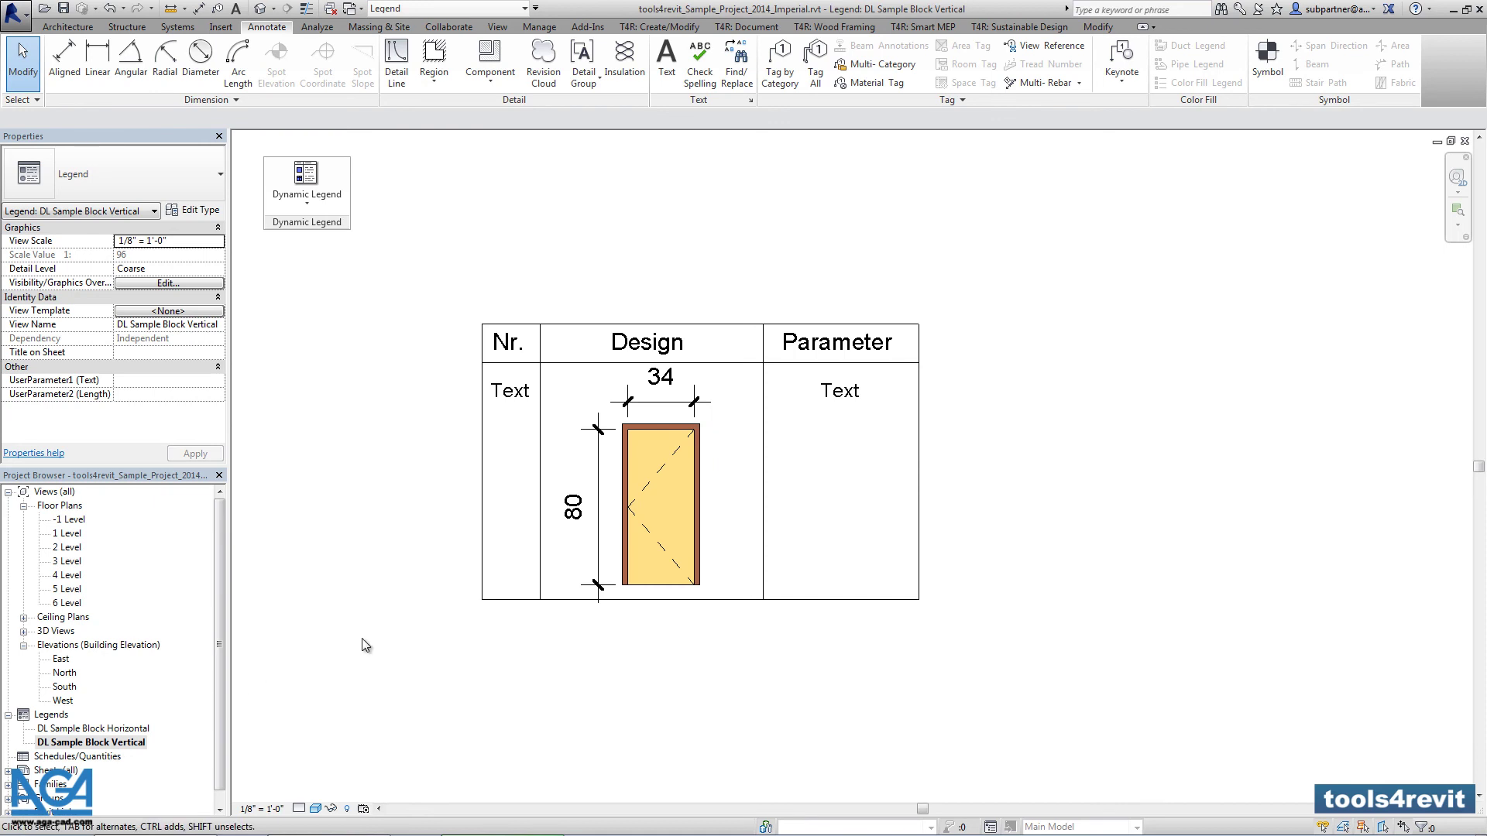